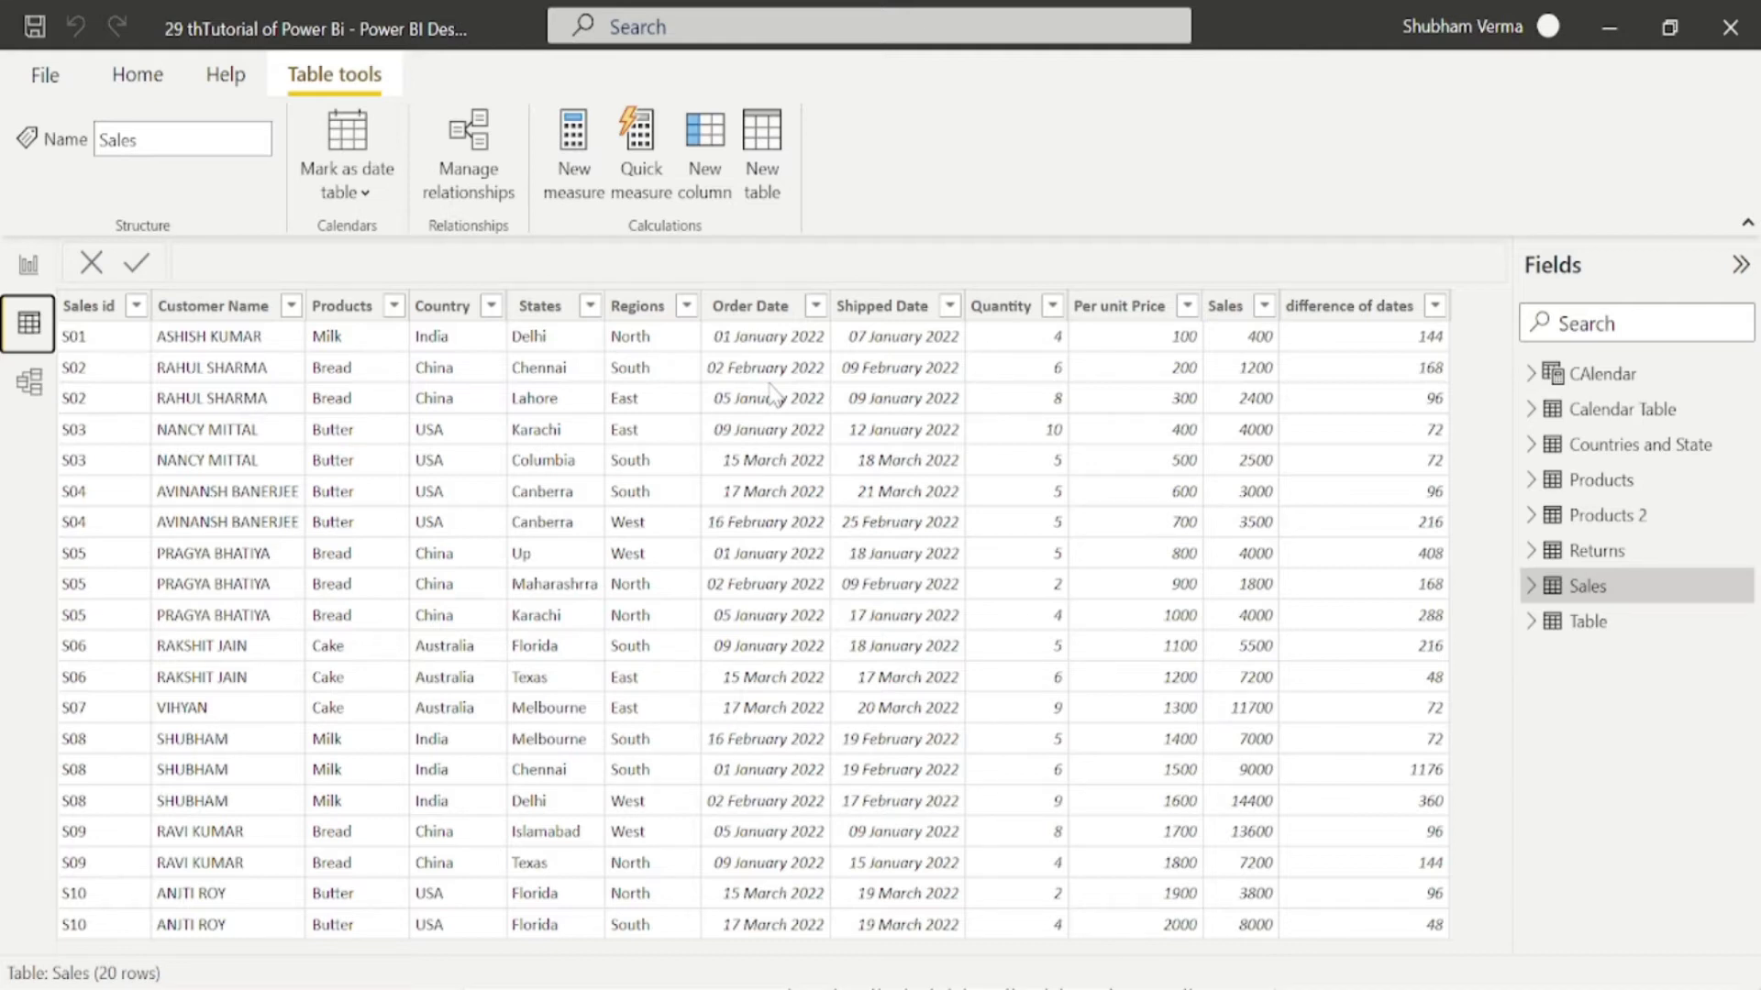
# Step: Inspect the Sales Order Date column, then go to the empty Visual report page
pyautogui.click(773, 394)
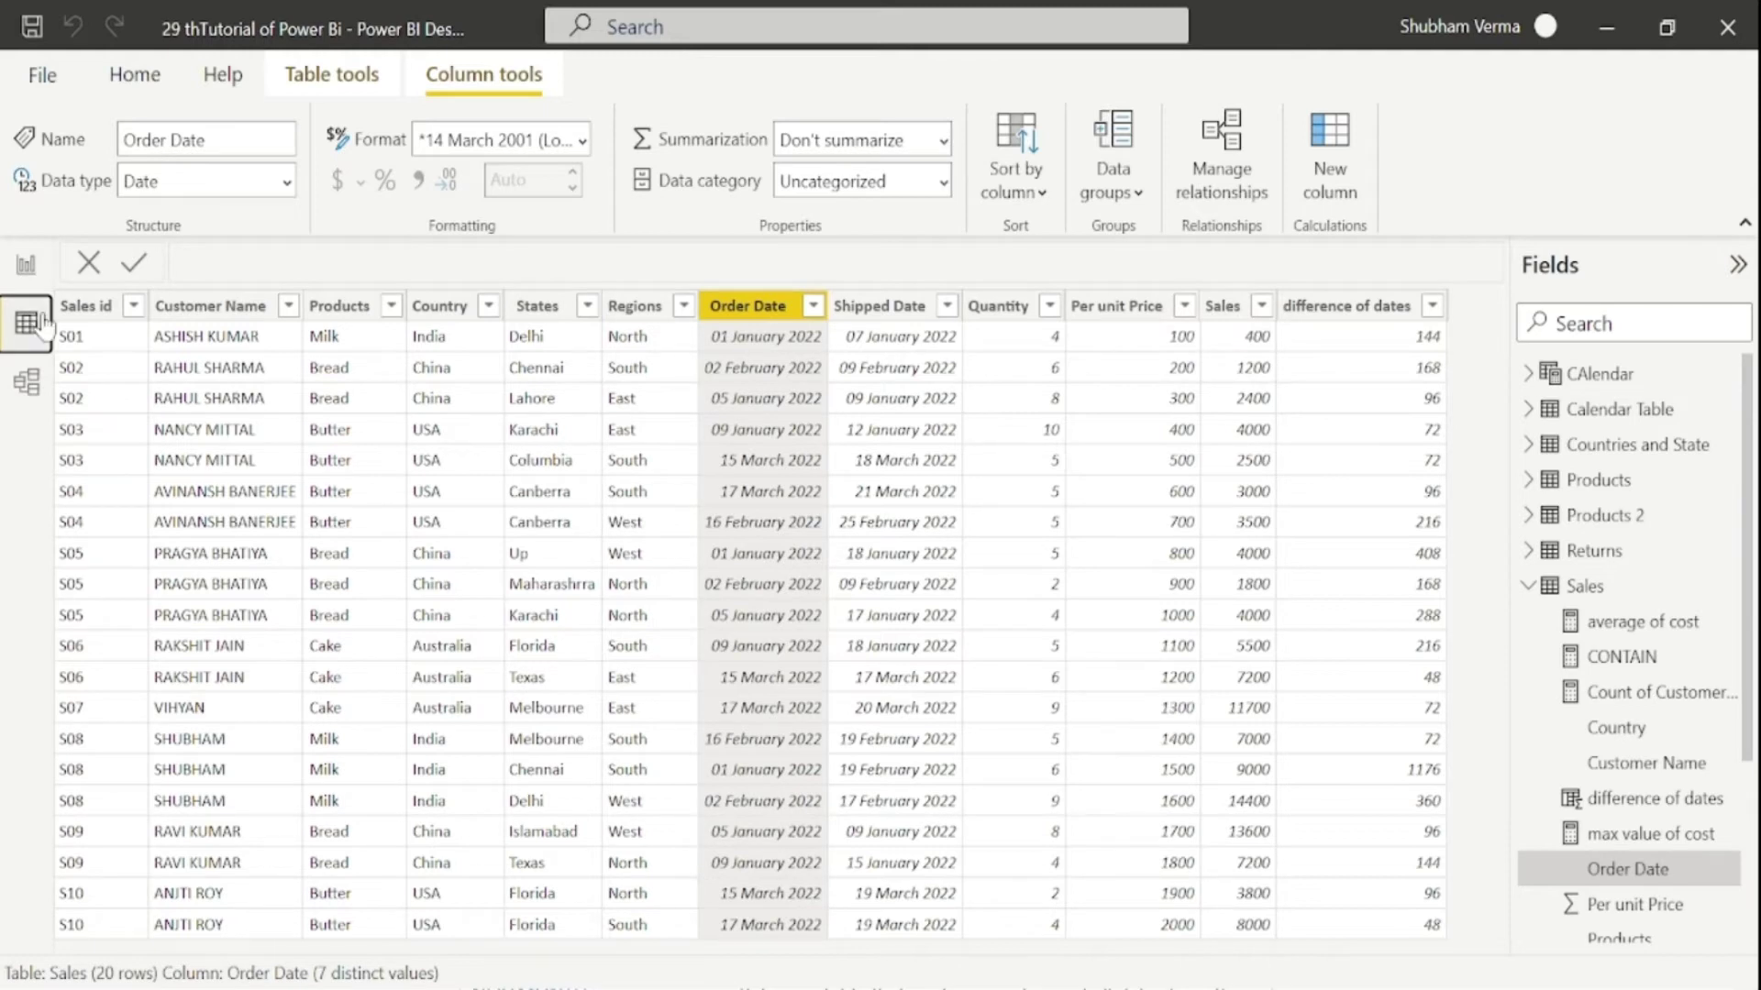
pyautogui.click(26, 266)
pyautogui.click(312, 929)
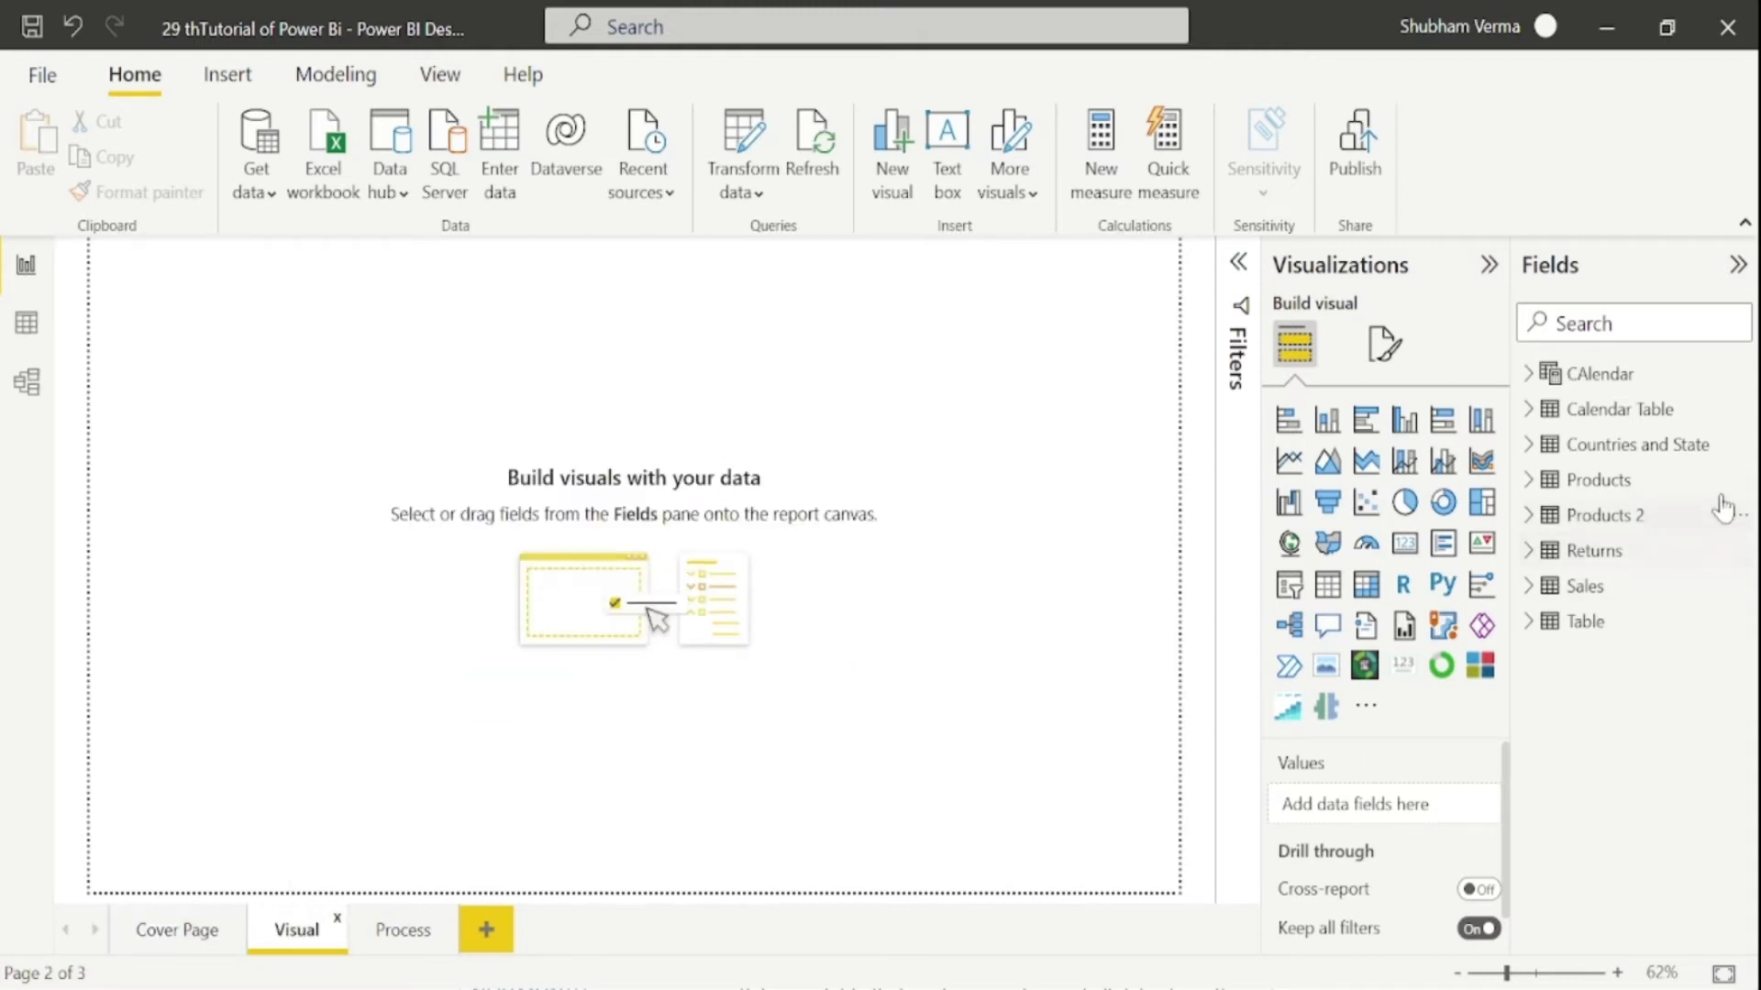
# Step: Create a Sales measure firstdate = FIRSTDATE(Sales[Order Date])
pyautogui.click(1733, 586)
pyautogui.click(1570, 24)
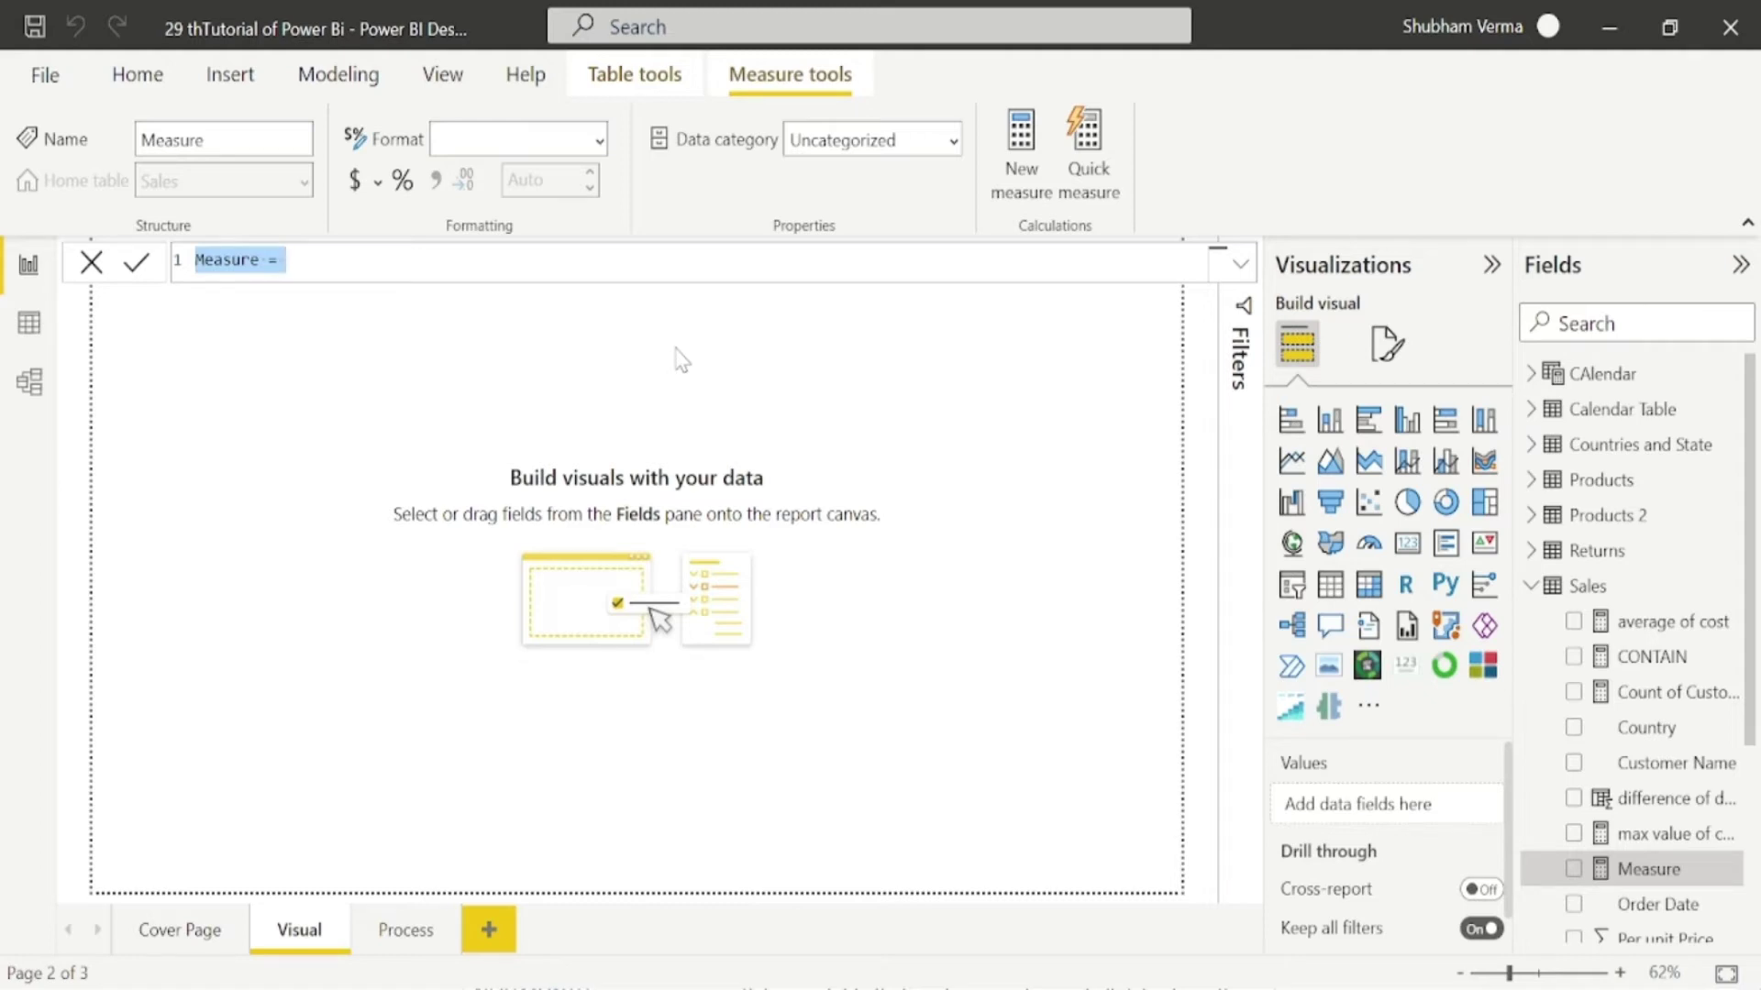
pyautogui.write('first')
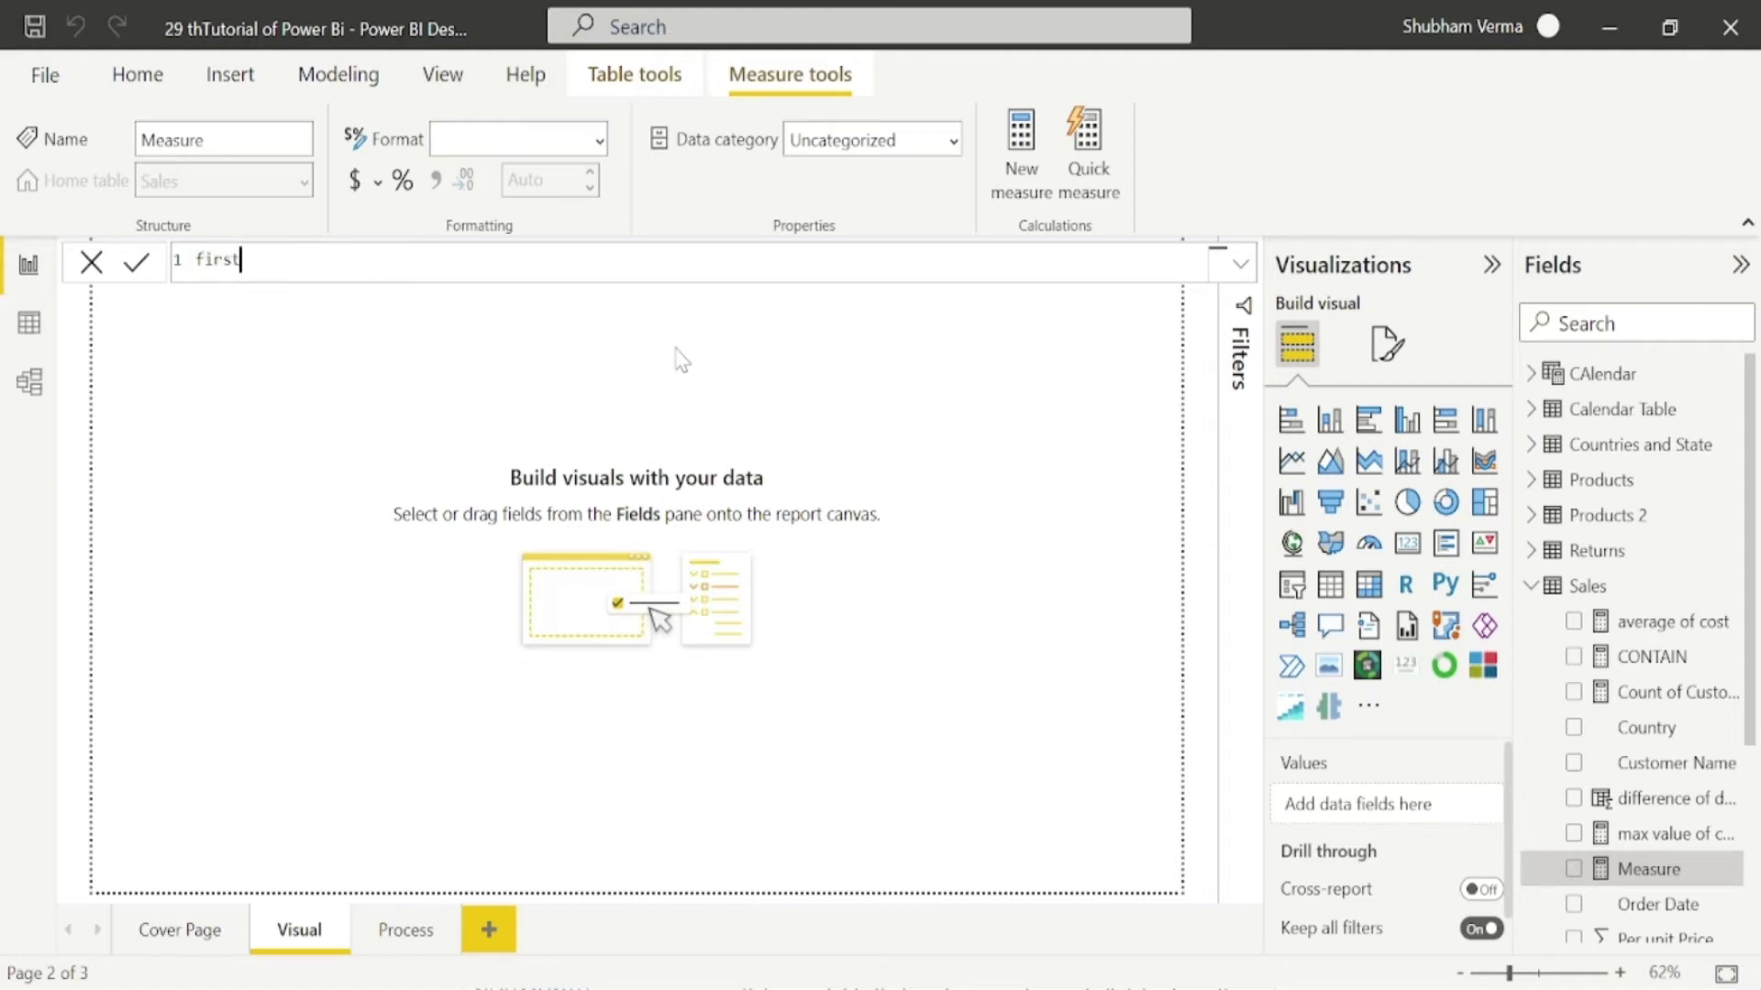
pyautogui.write('date =')
pyautogui.write('firs')
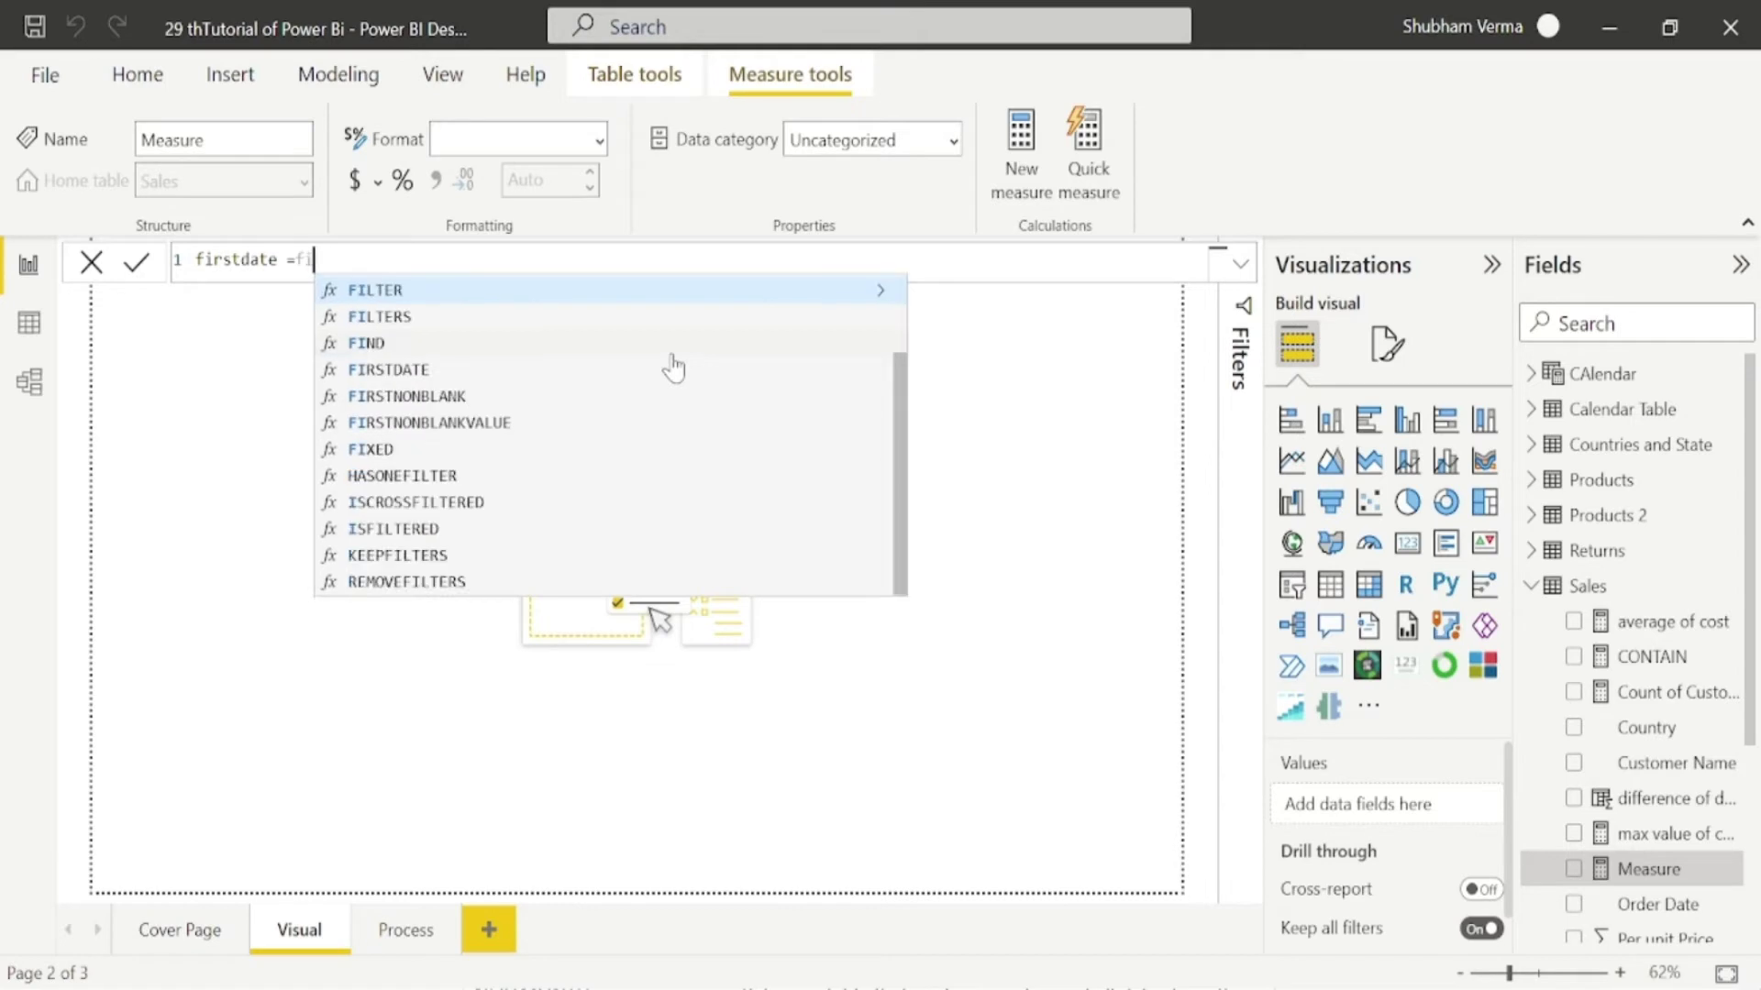
pyautogui.press('Tab')
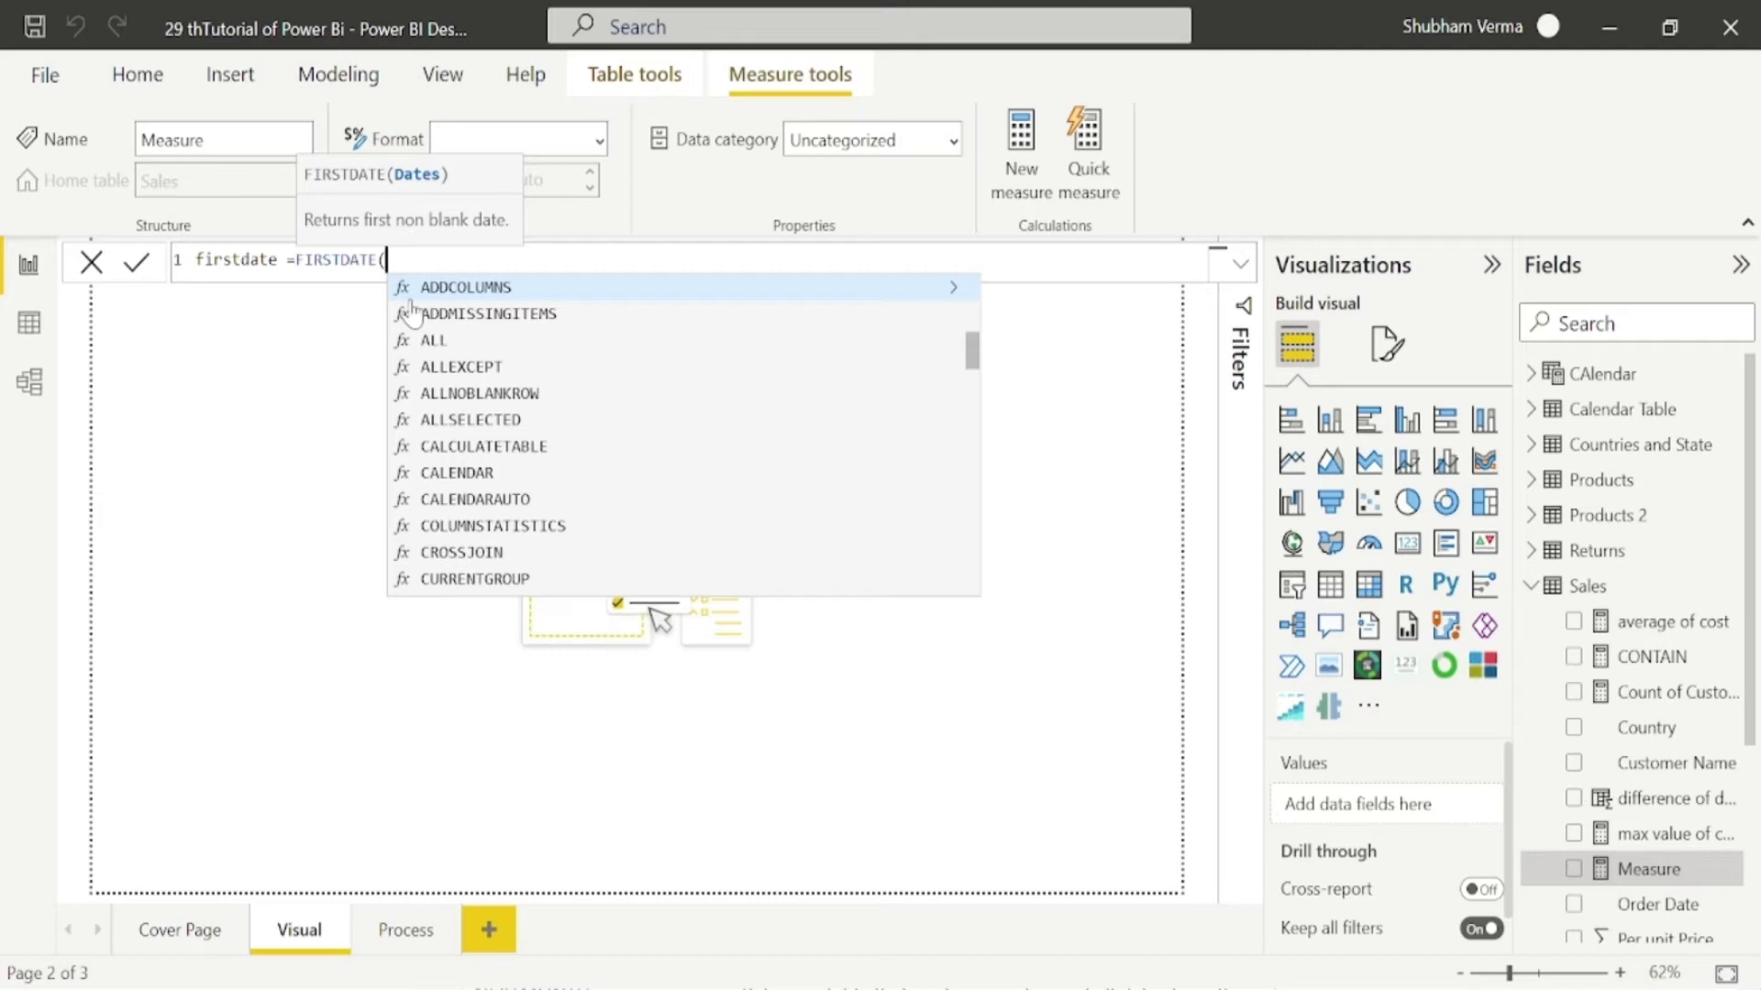
pyautogui.write('order')
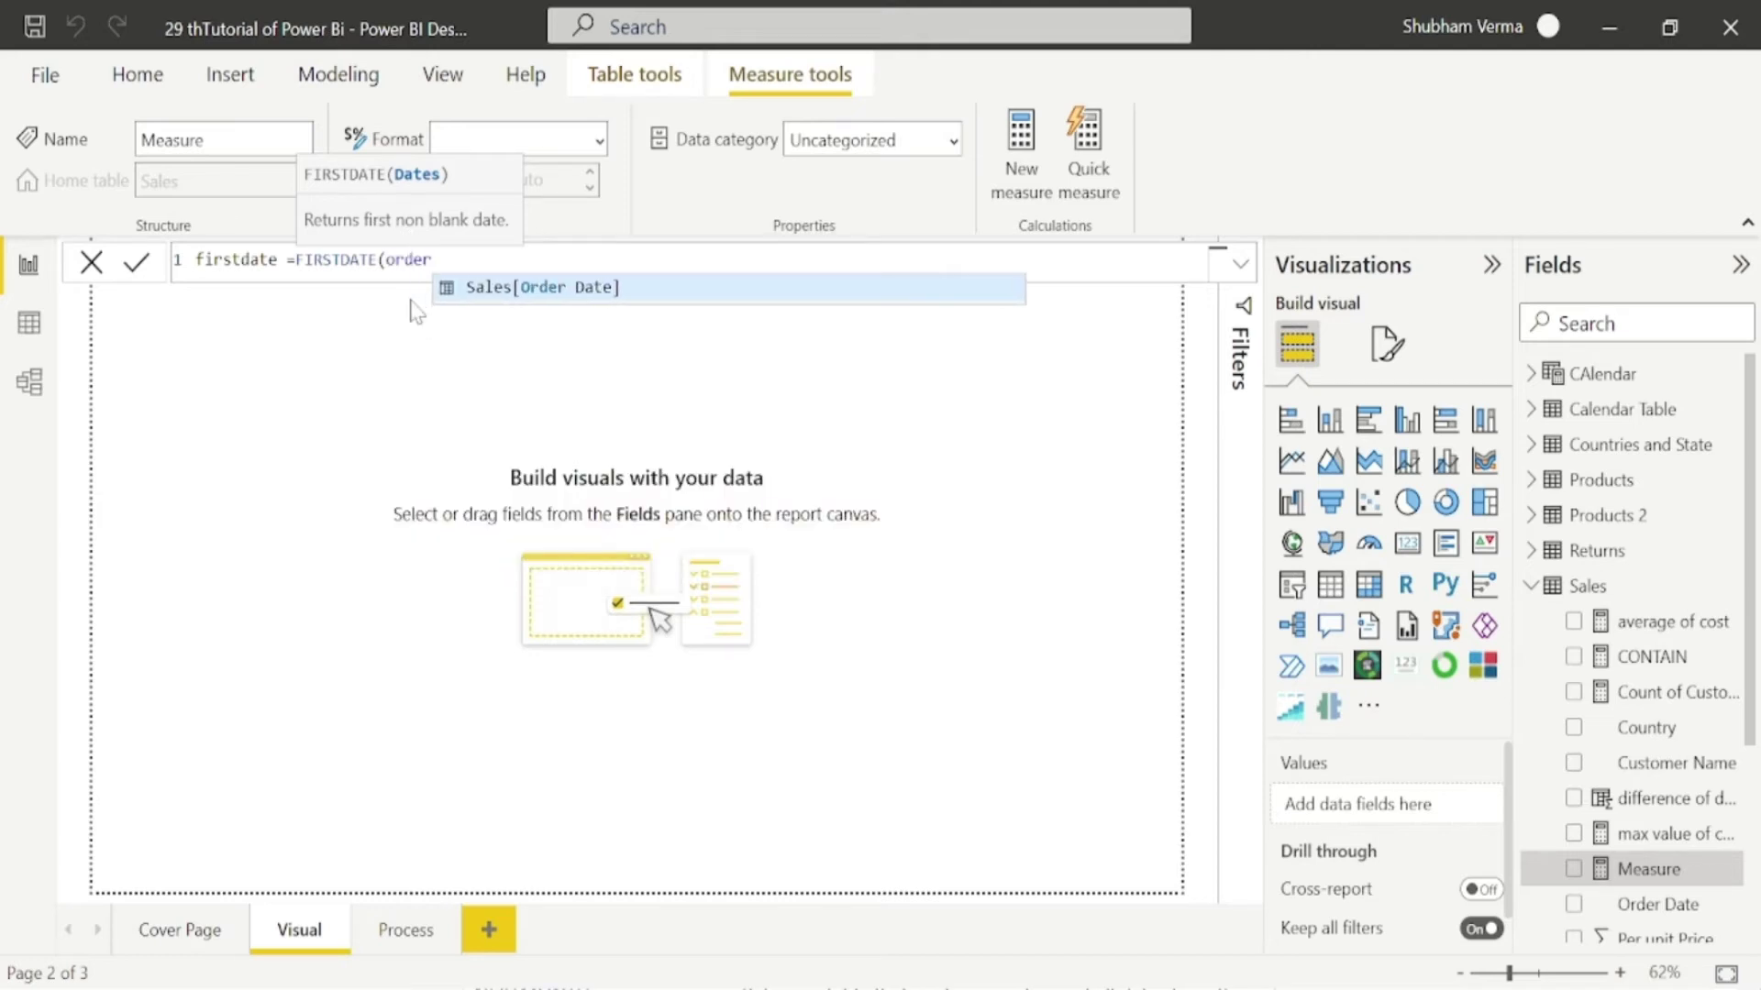
pyautogui.press('Tab')
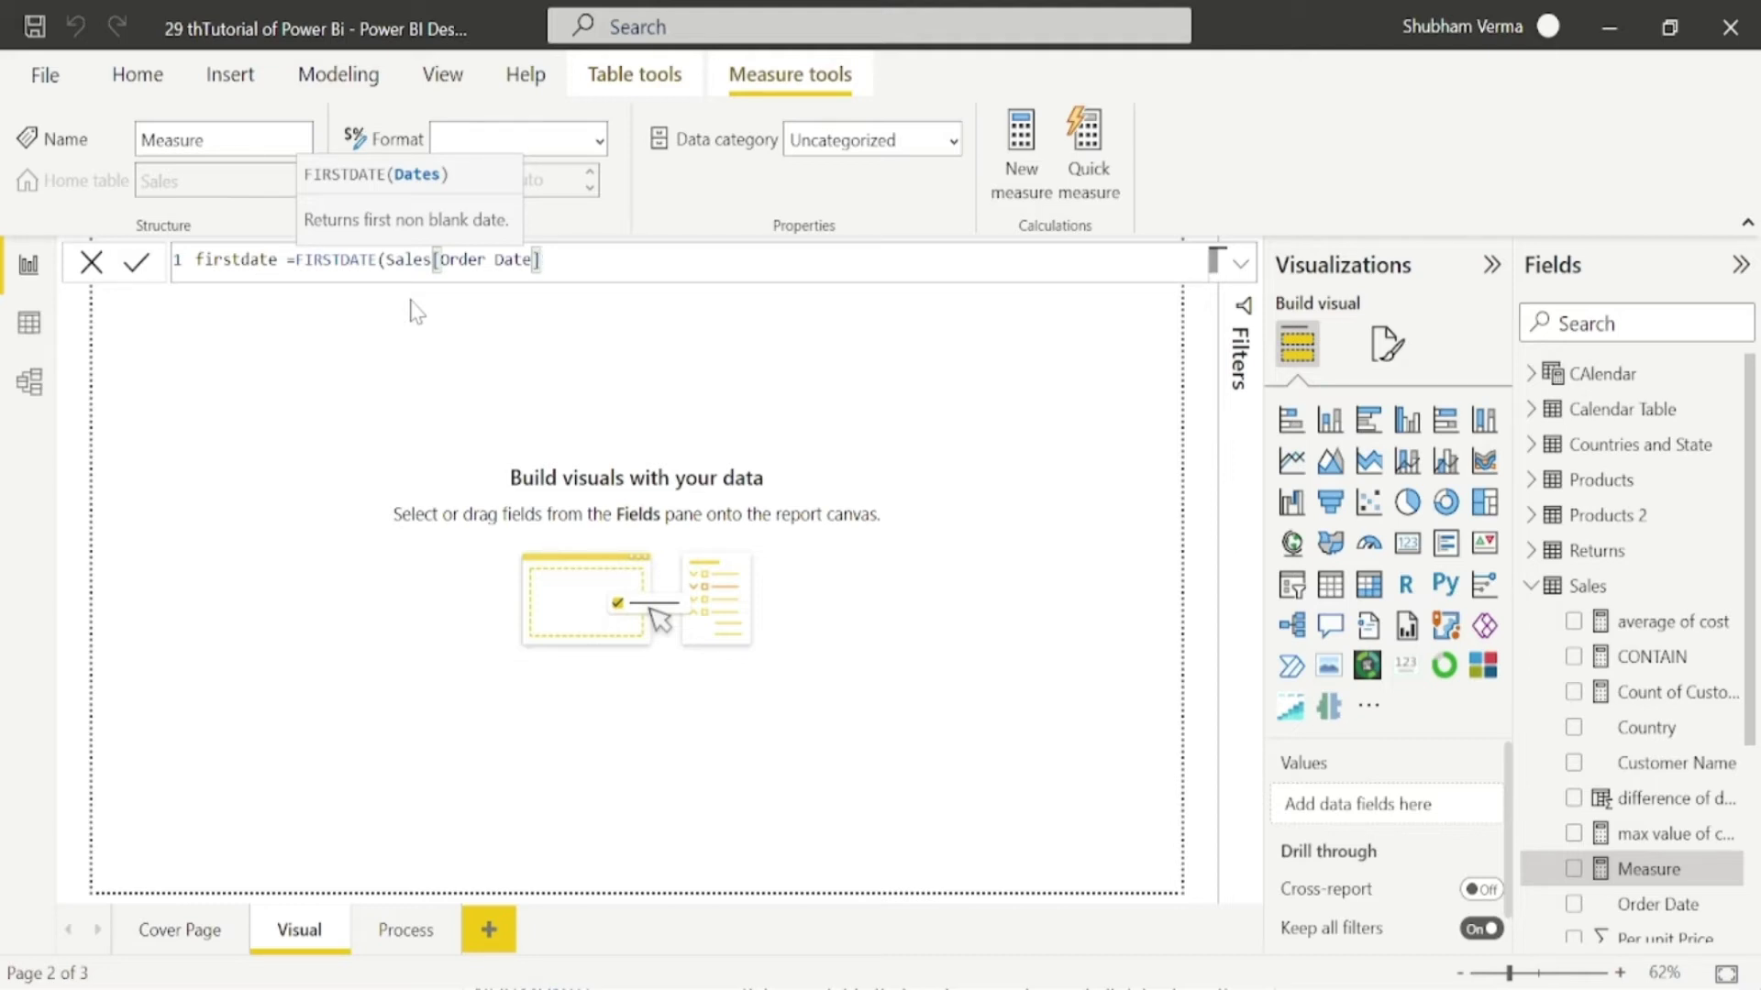
pyautogui.write(')')
pyautogui.press('Return')
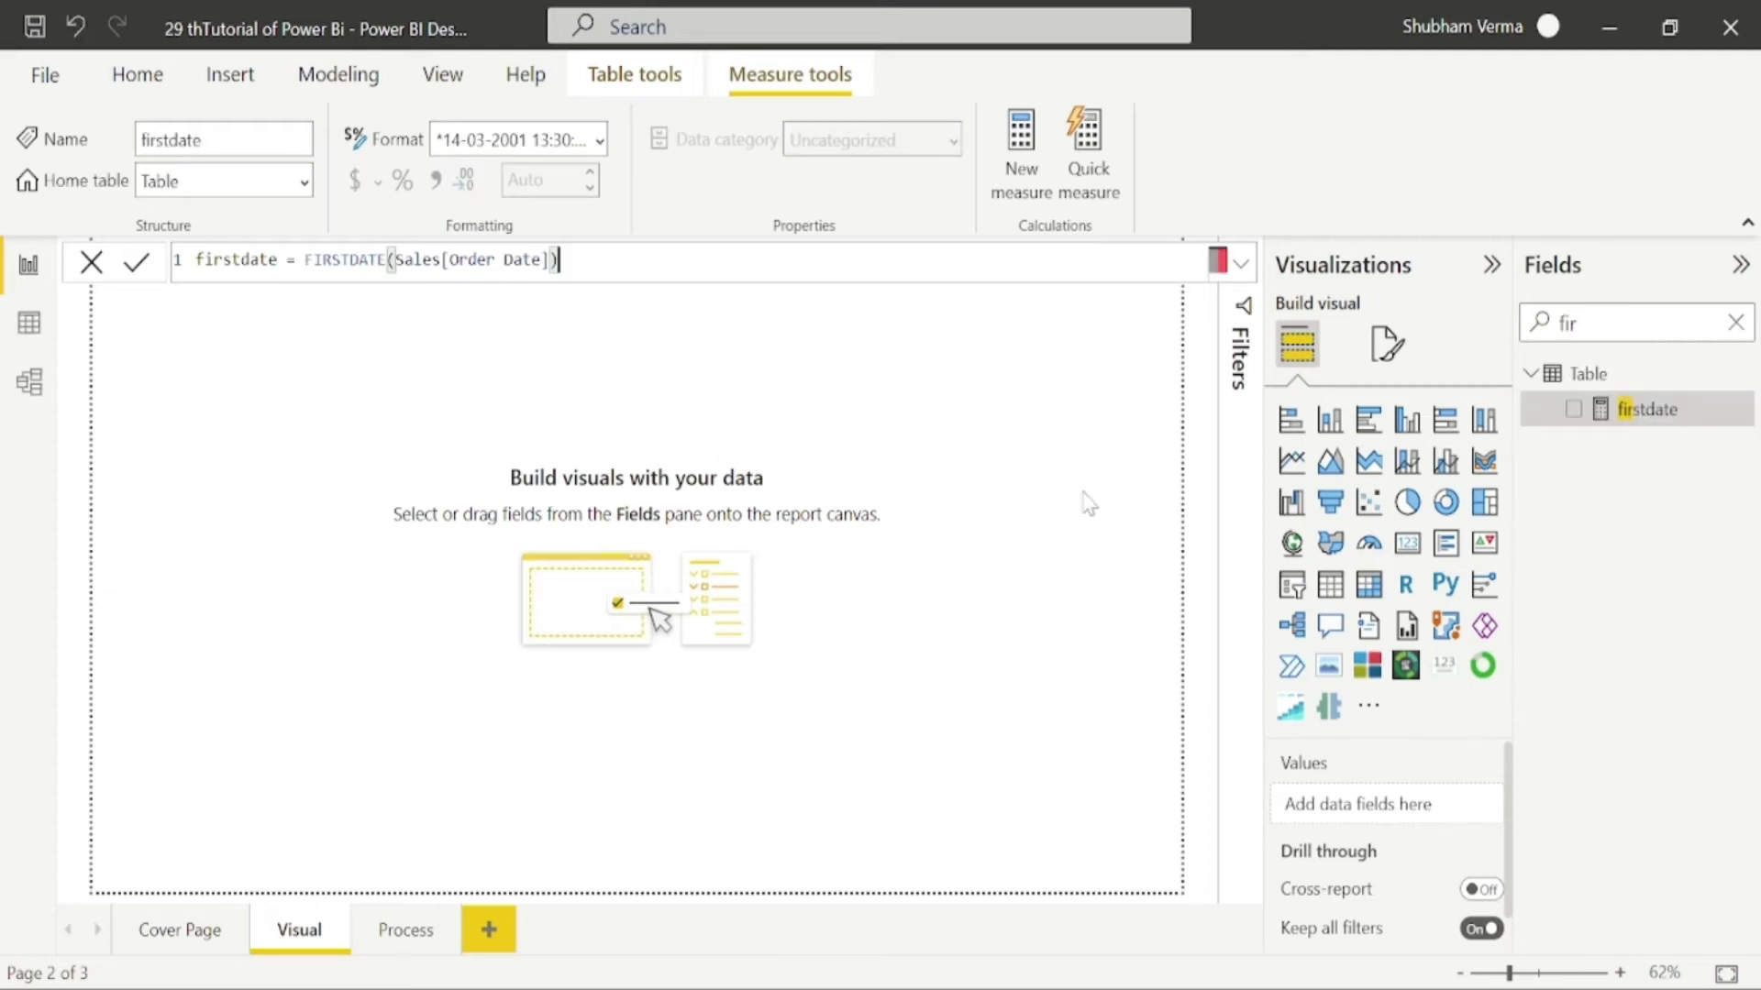
# Step: Add a card showing total Sales (114K) on the right, then insert a second empty card
pyautogui.click(1408, 547)
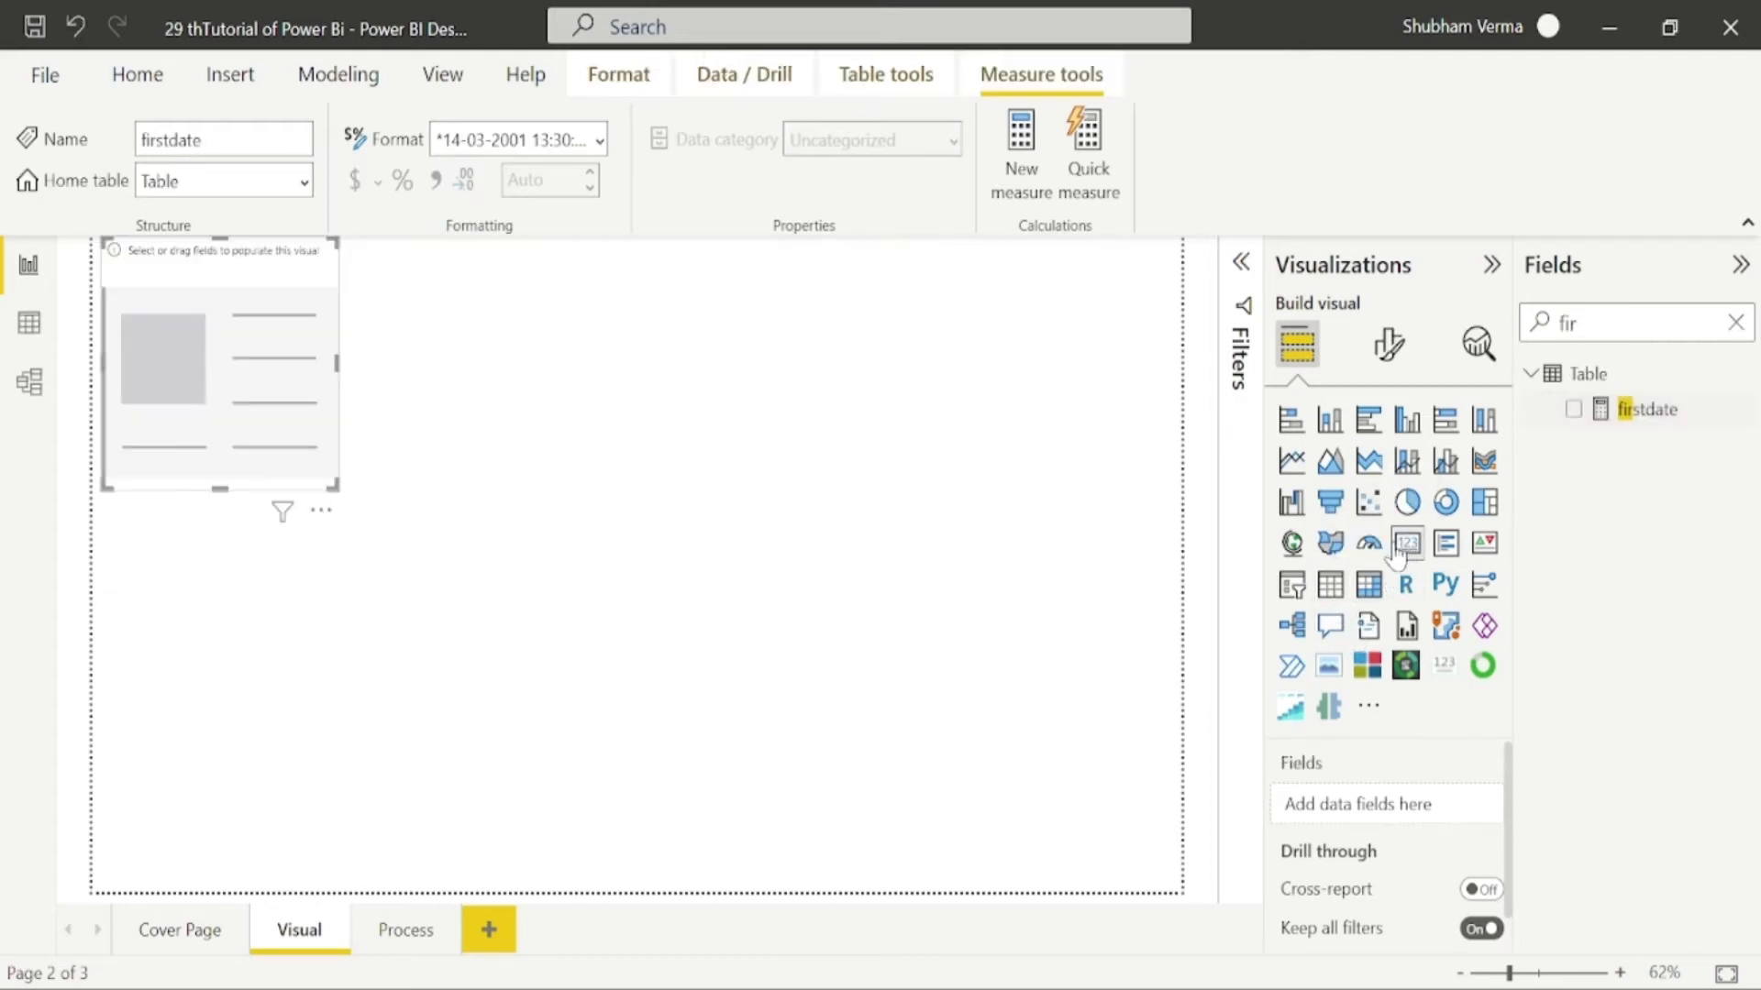
pyautogui.moveTo(319, 510); pyautogui.dragTo(1057, 564)
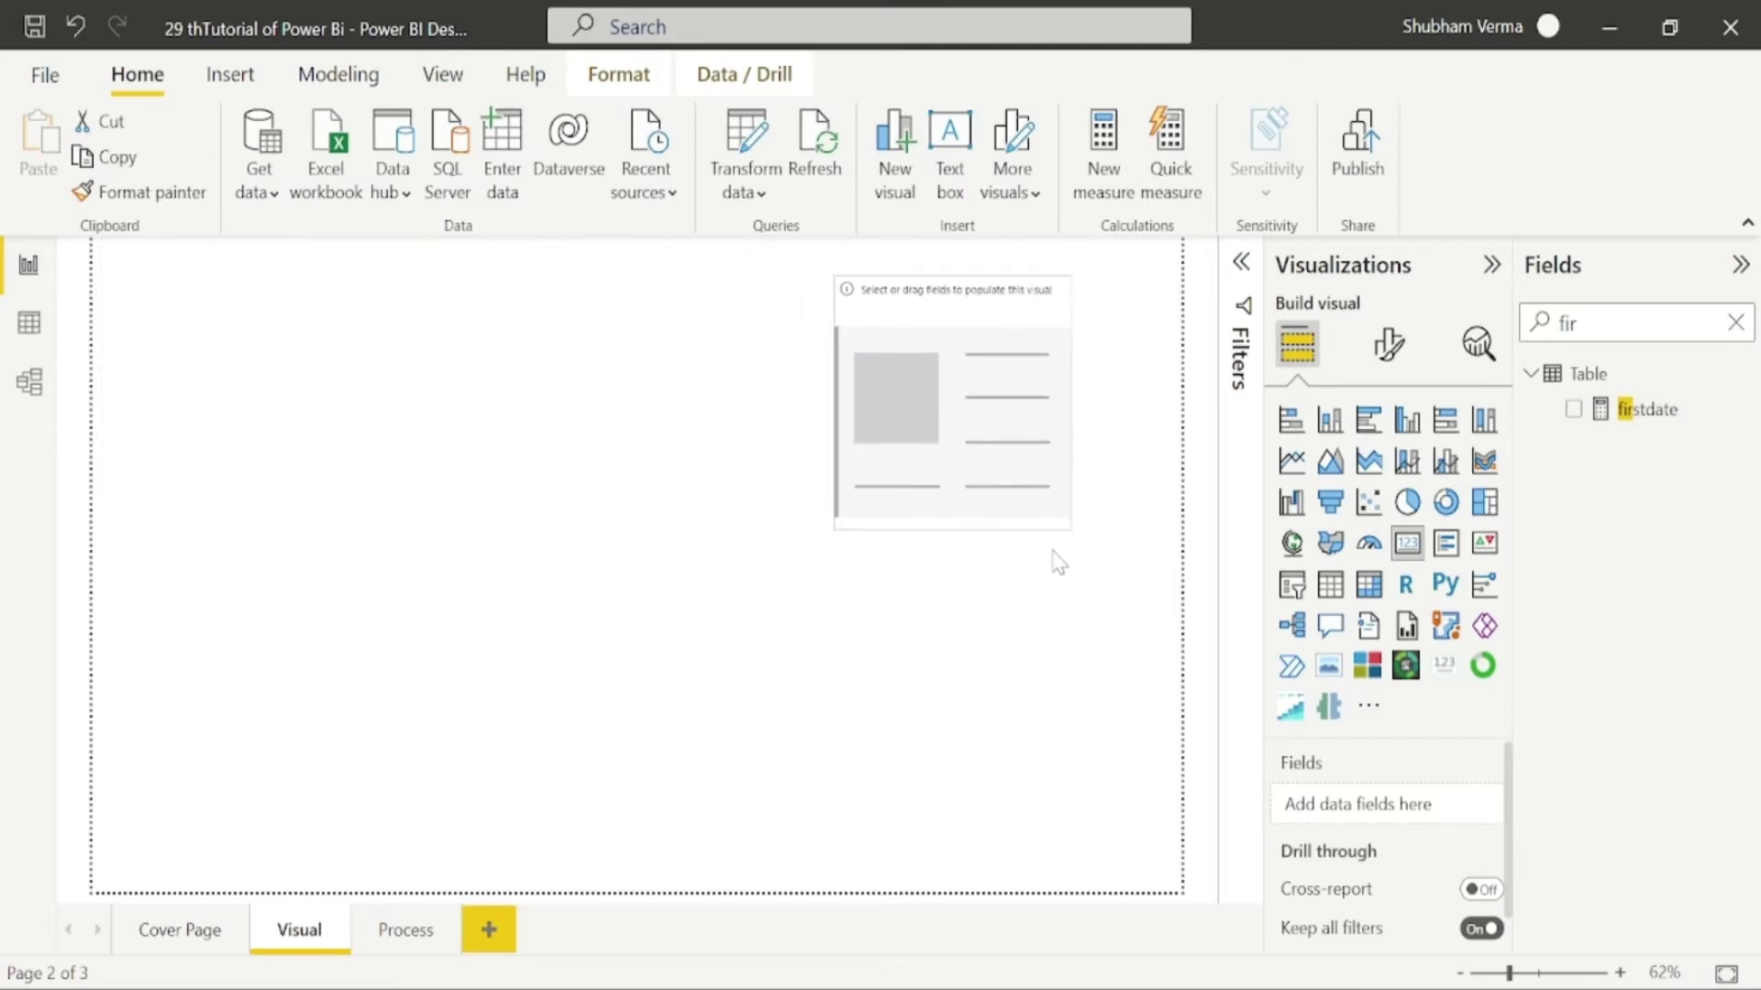
pyautogui.doubleClick(1570, 323)
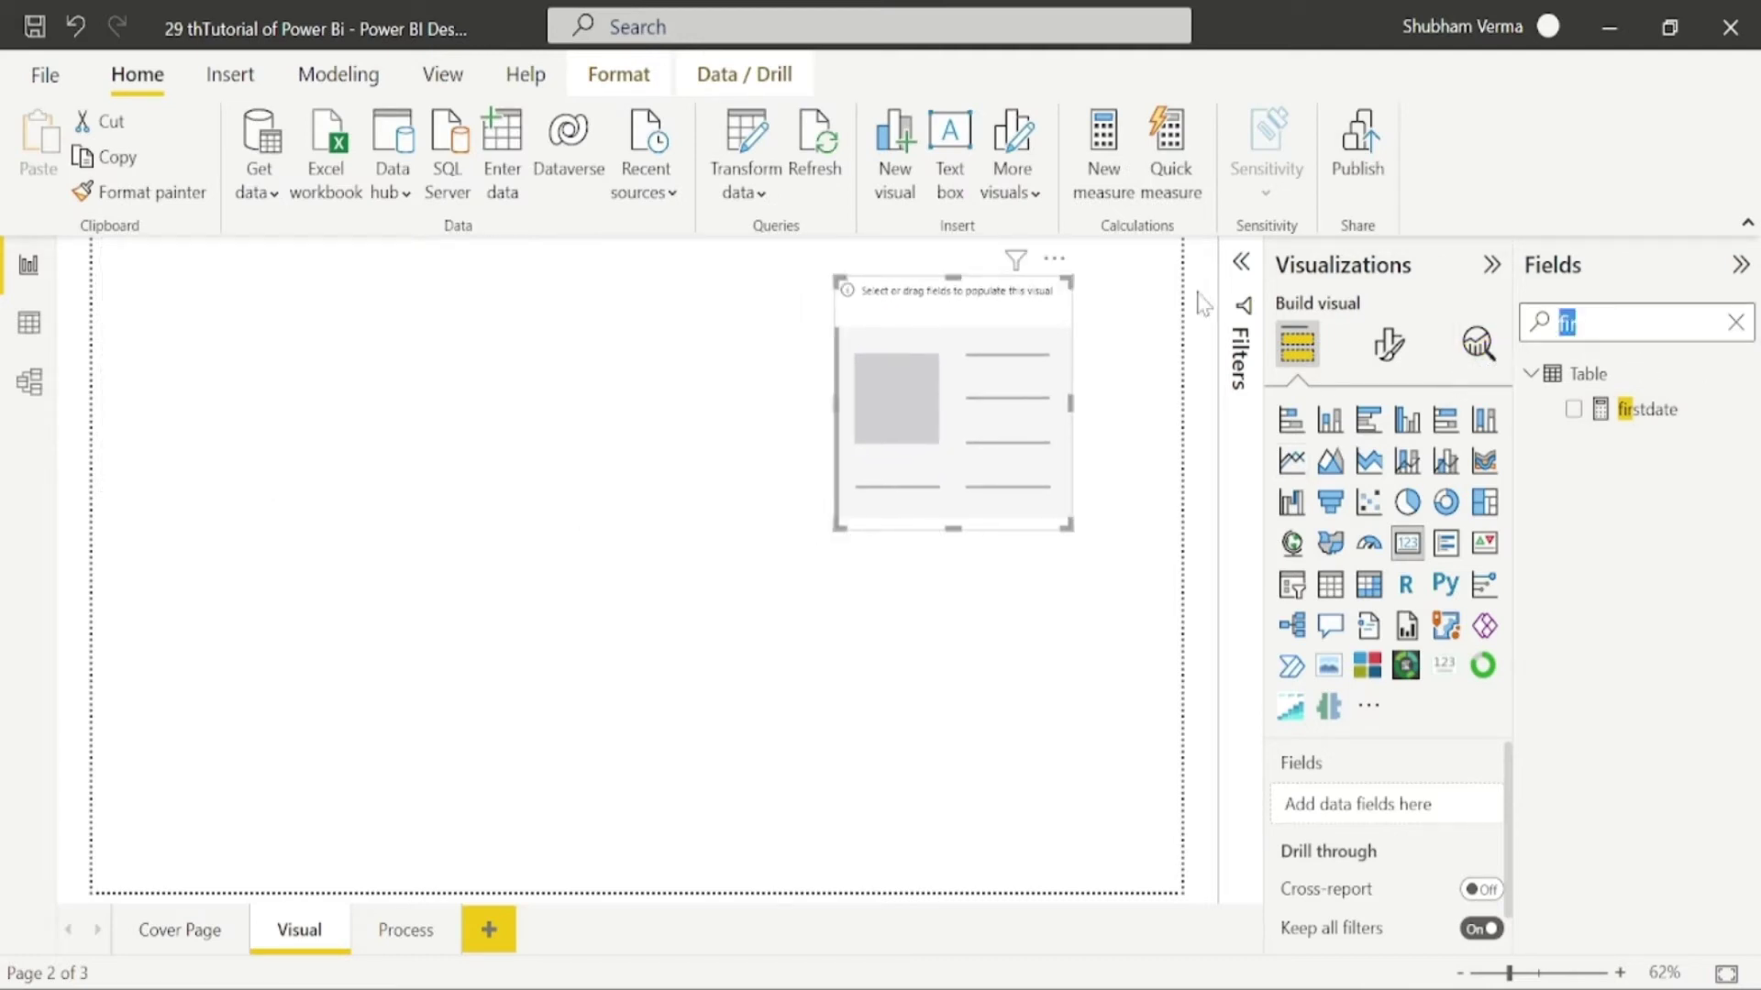
pyautogui.write('sales')
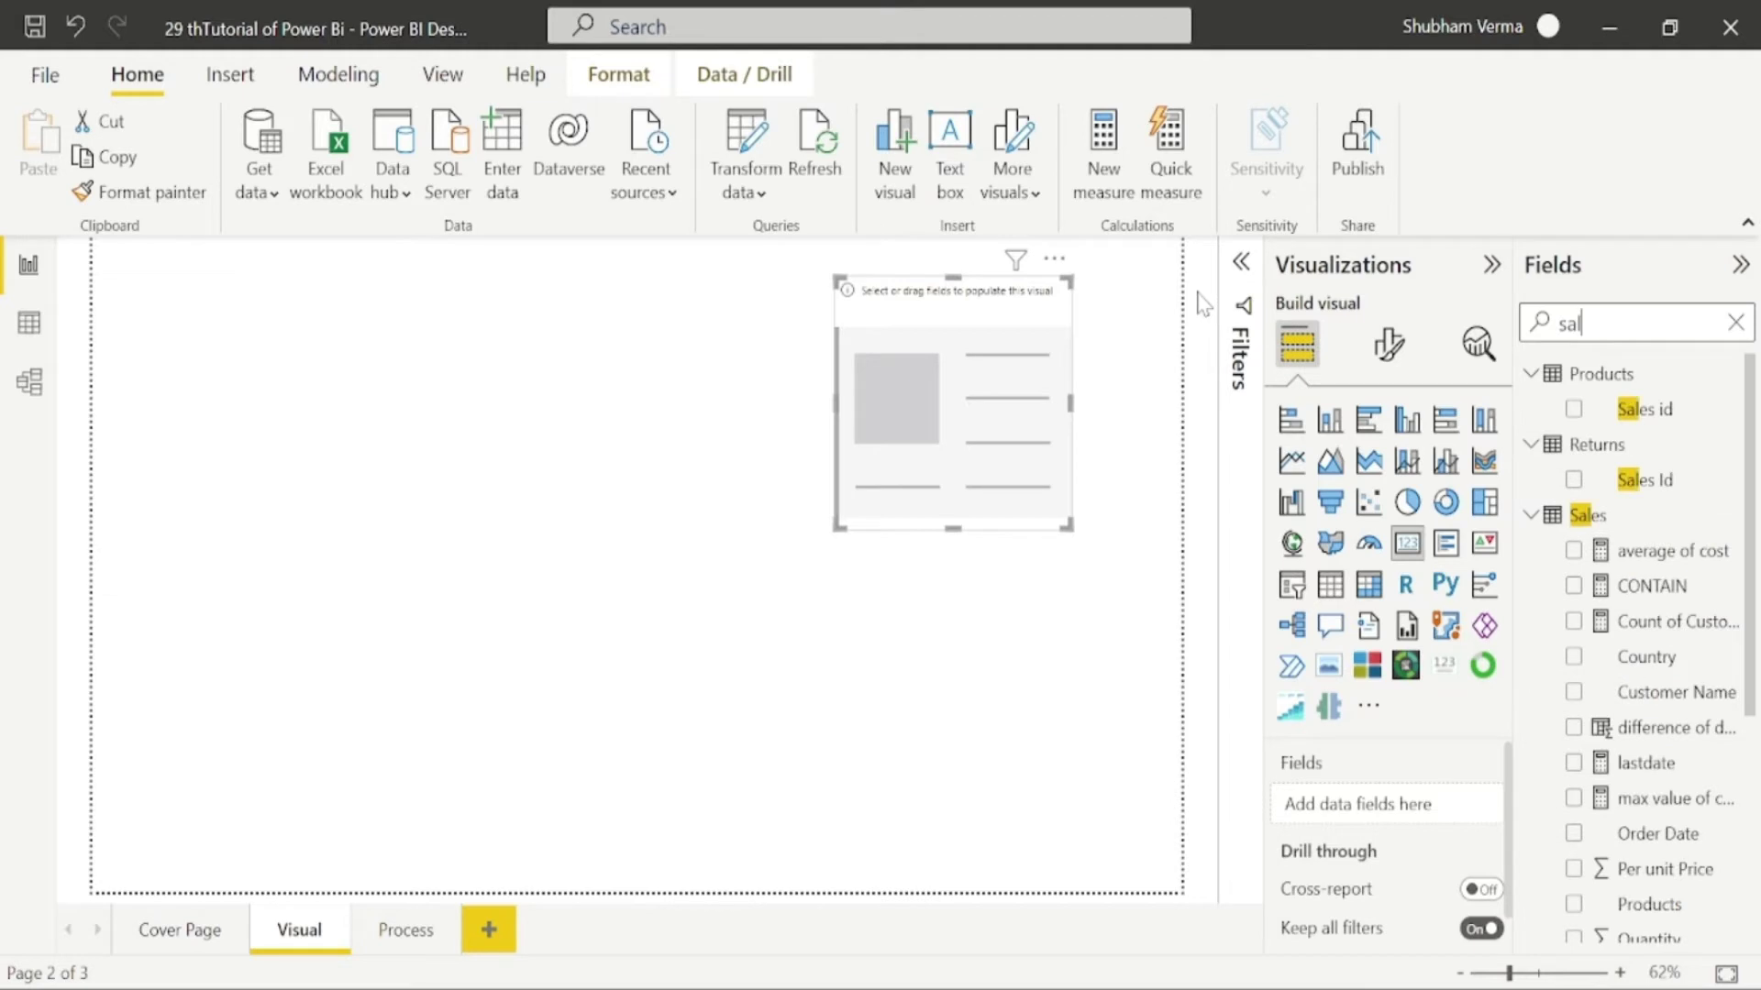
pyautogui.scroll(-1, 1385, 826)
pyautogui.scroll(-4, 1642, 642)
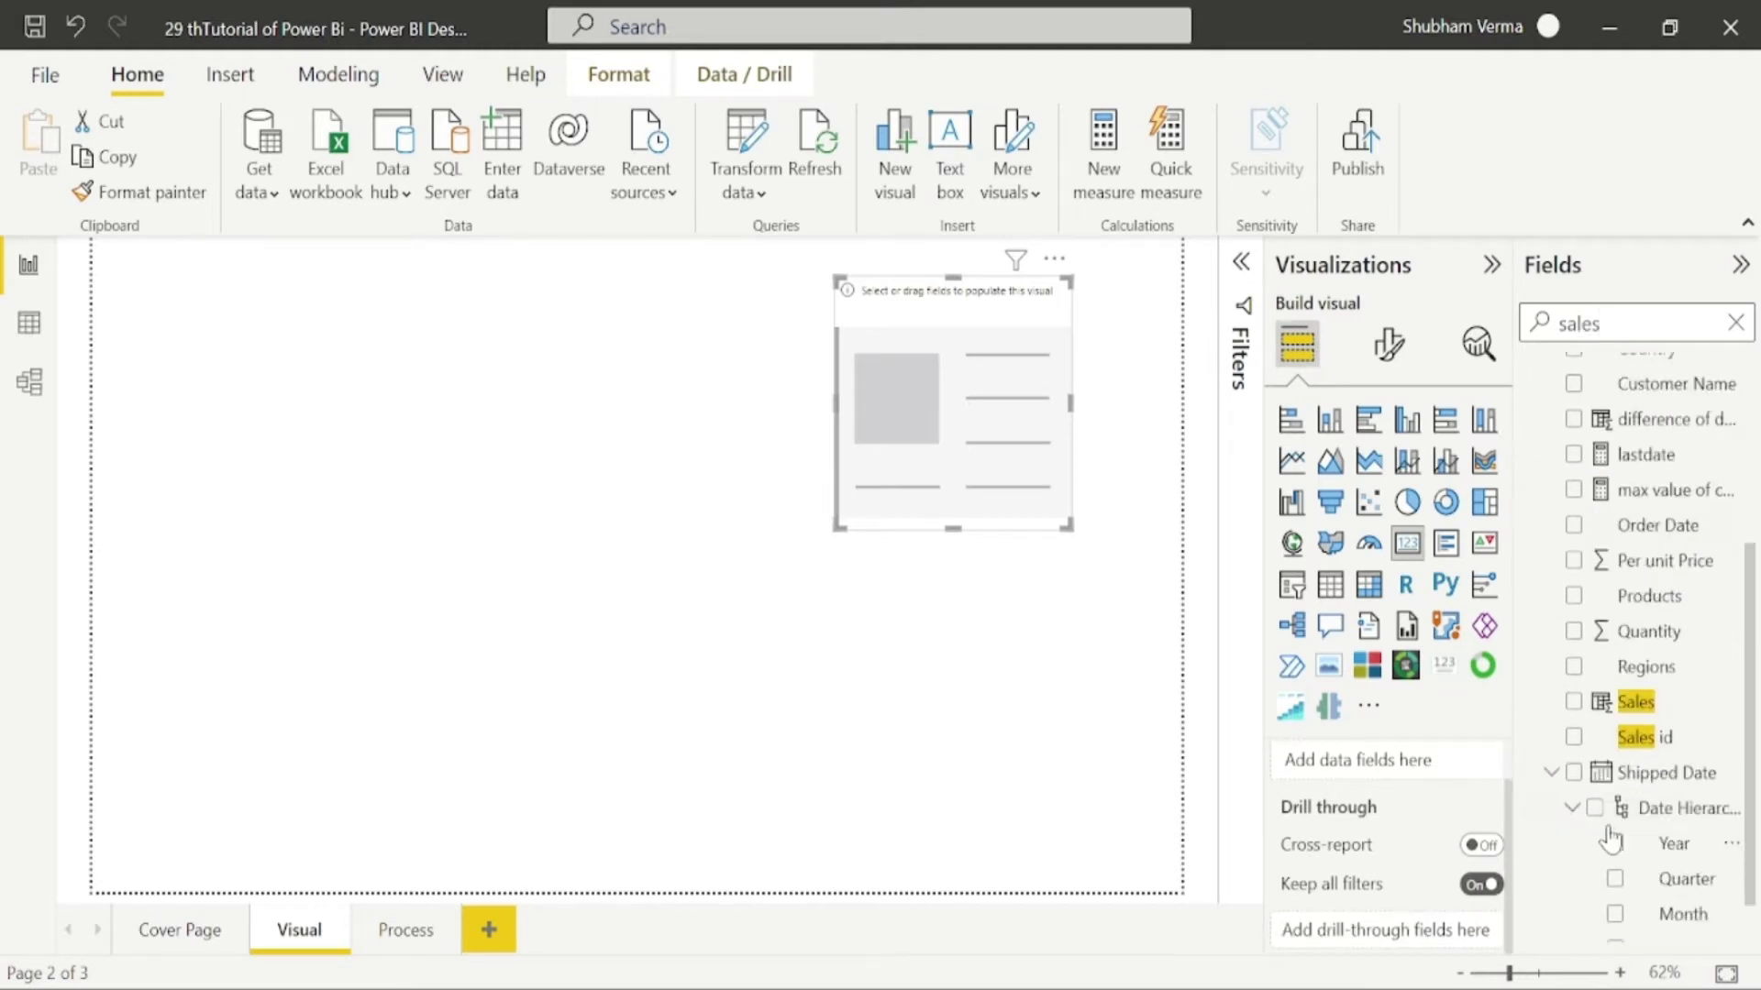
pyautogui.moveTo(1648, 642); pyautogui.dragTo(1015, 448)
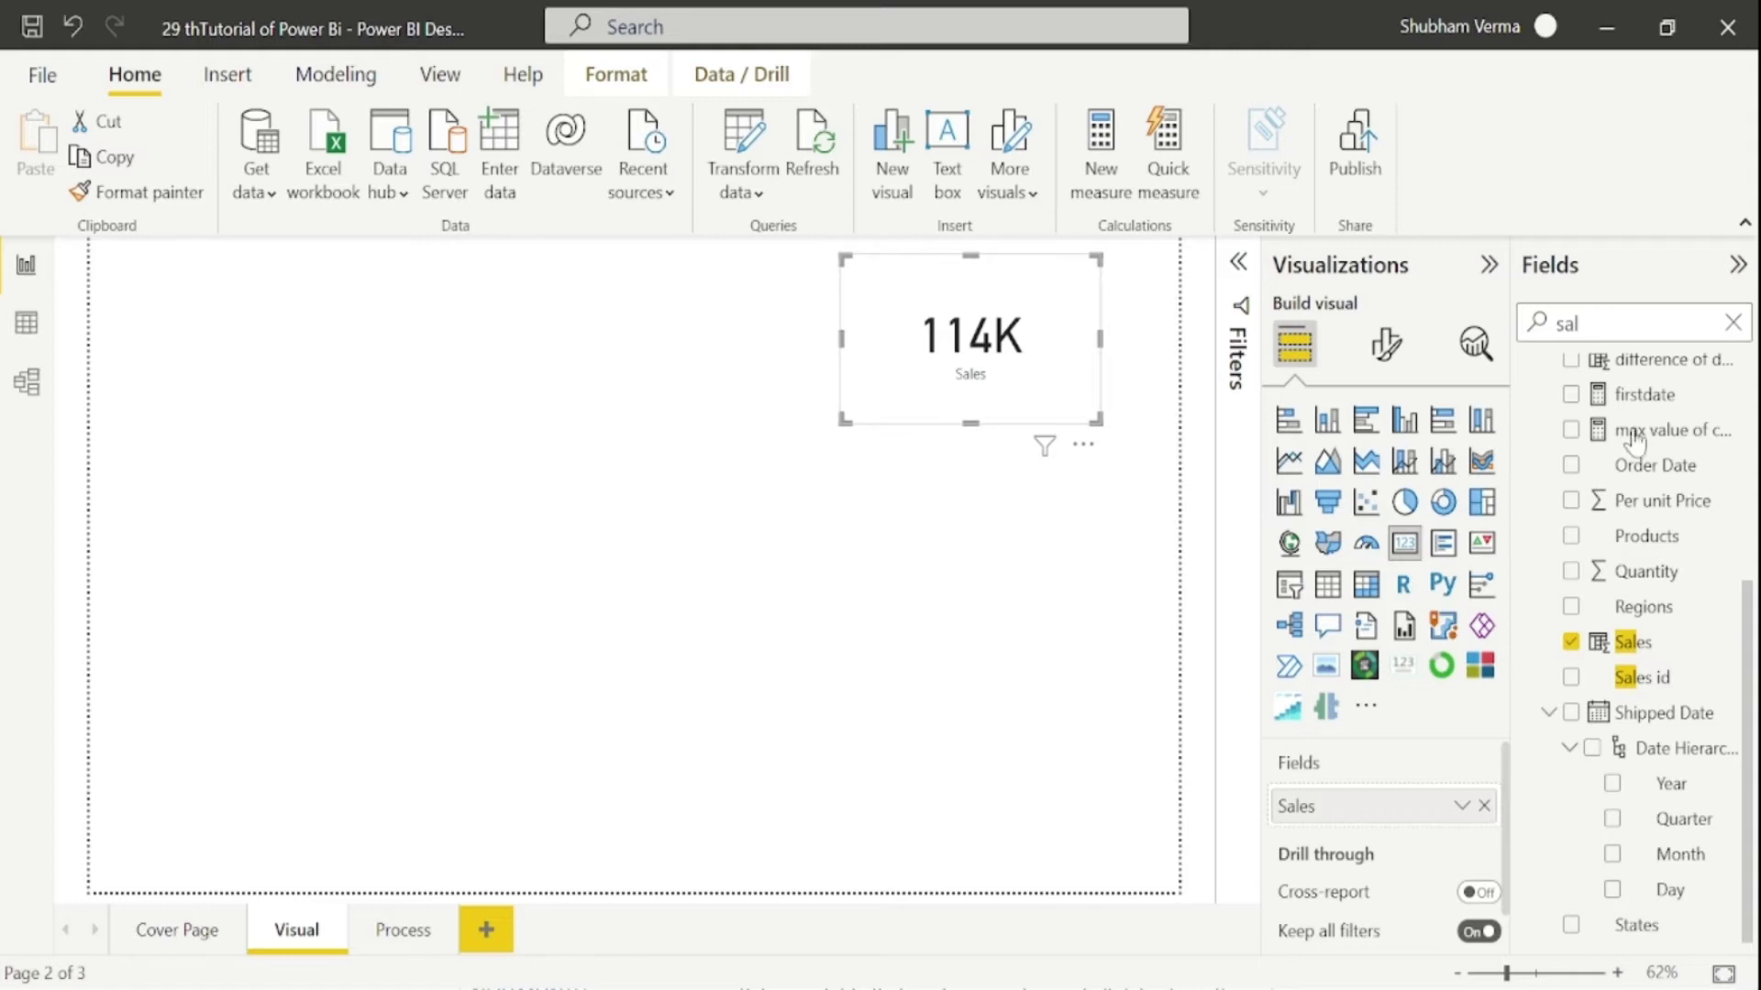
pyautogui.click(1109, 653)
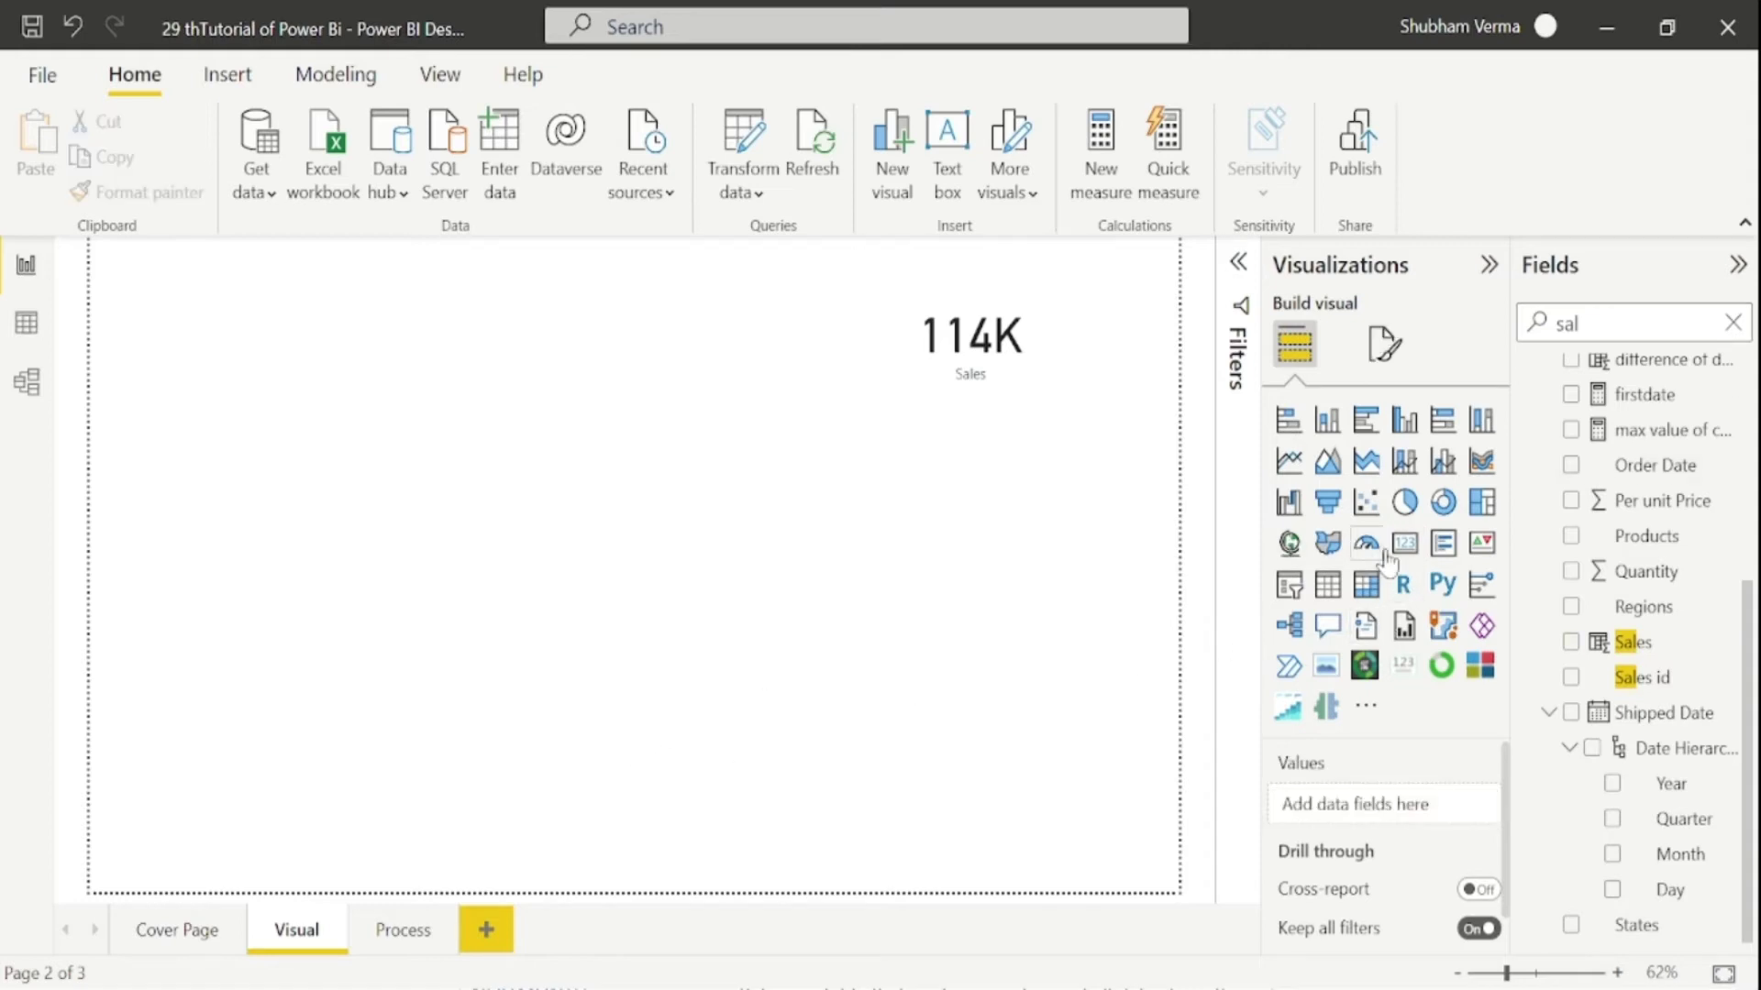
pyautogui.click(1404, 543)
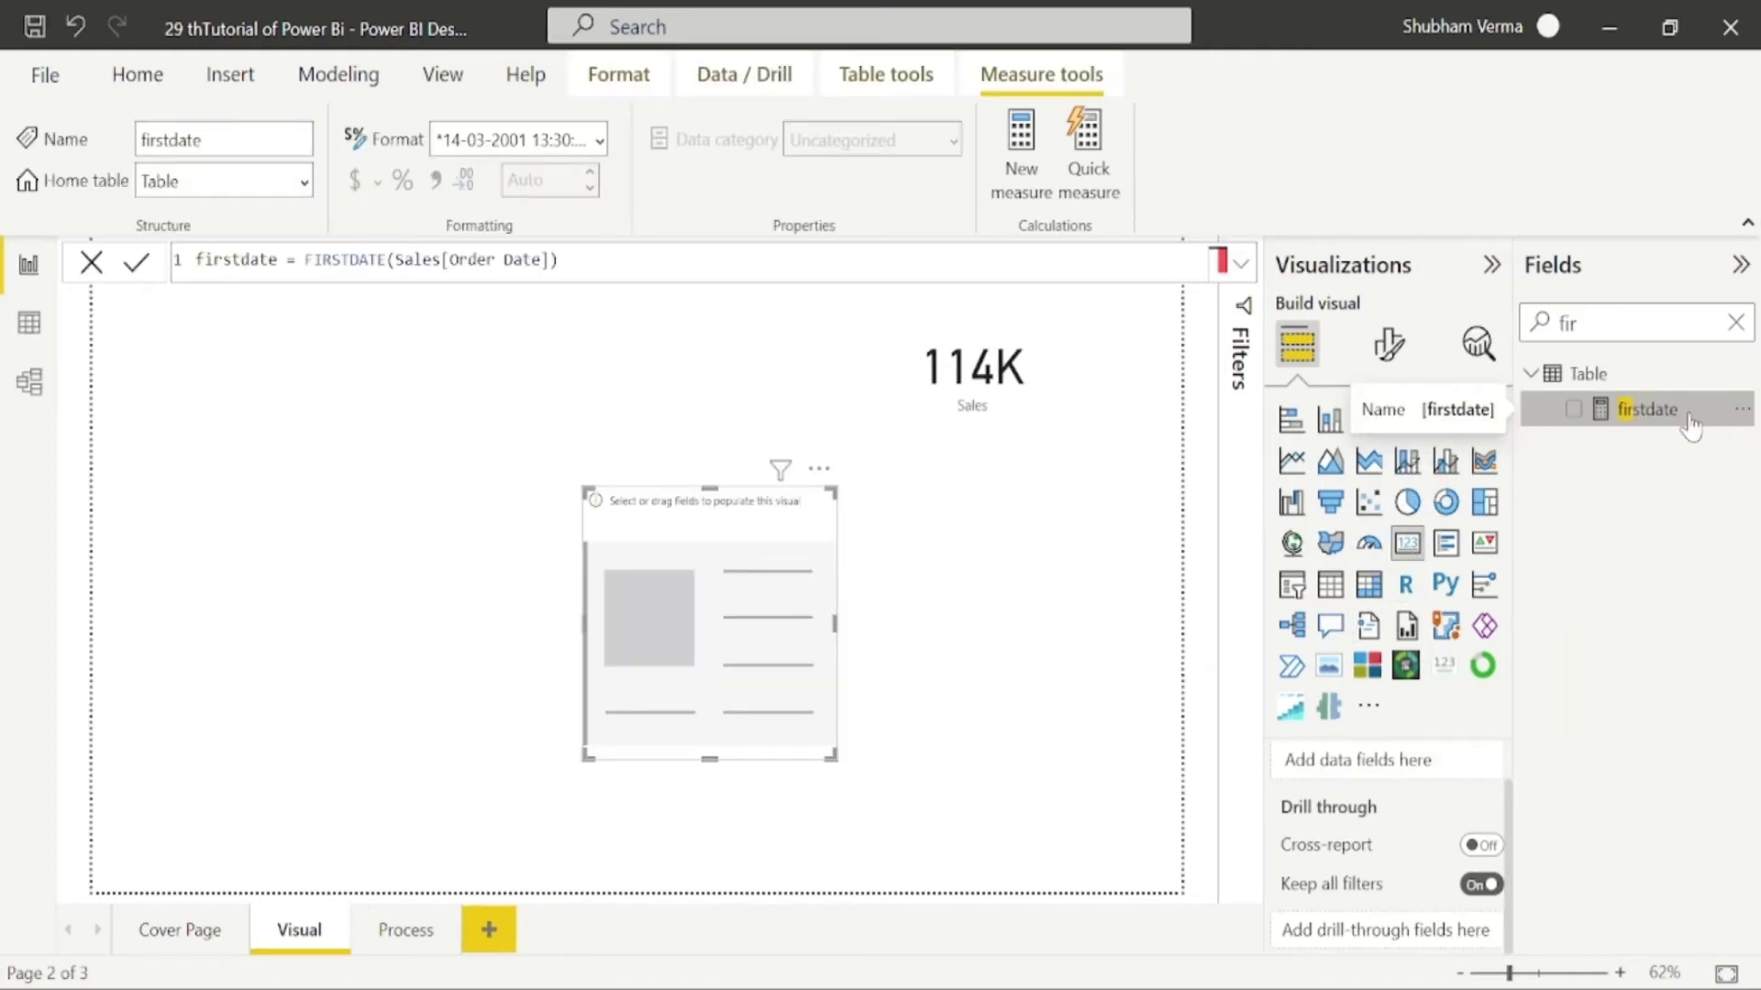
pyautogui.moveTo(1690, 427); pyautogui.dragTo(743, 608)
pyautogui.moveTo(825, 751); pyautogui.dragTo(931, 703)
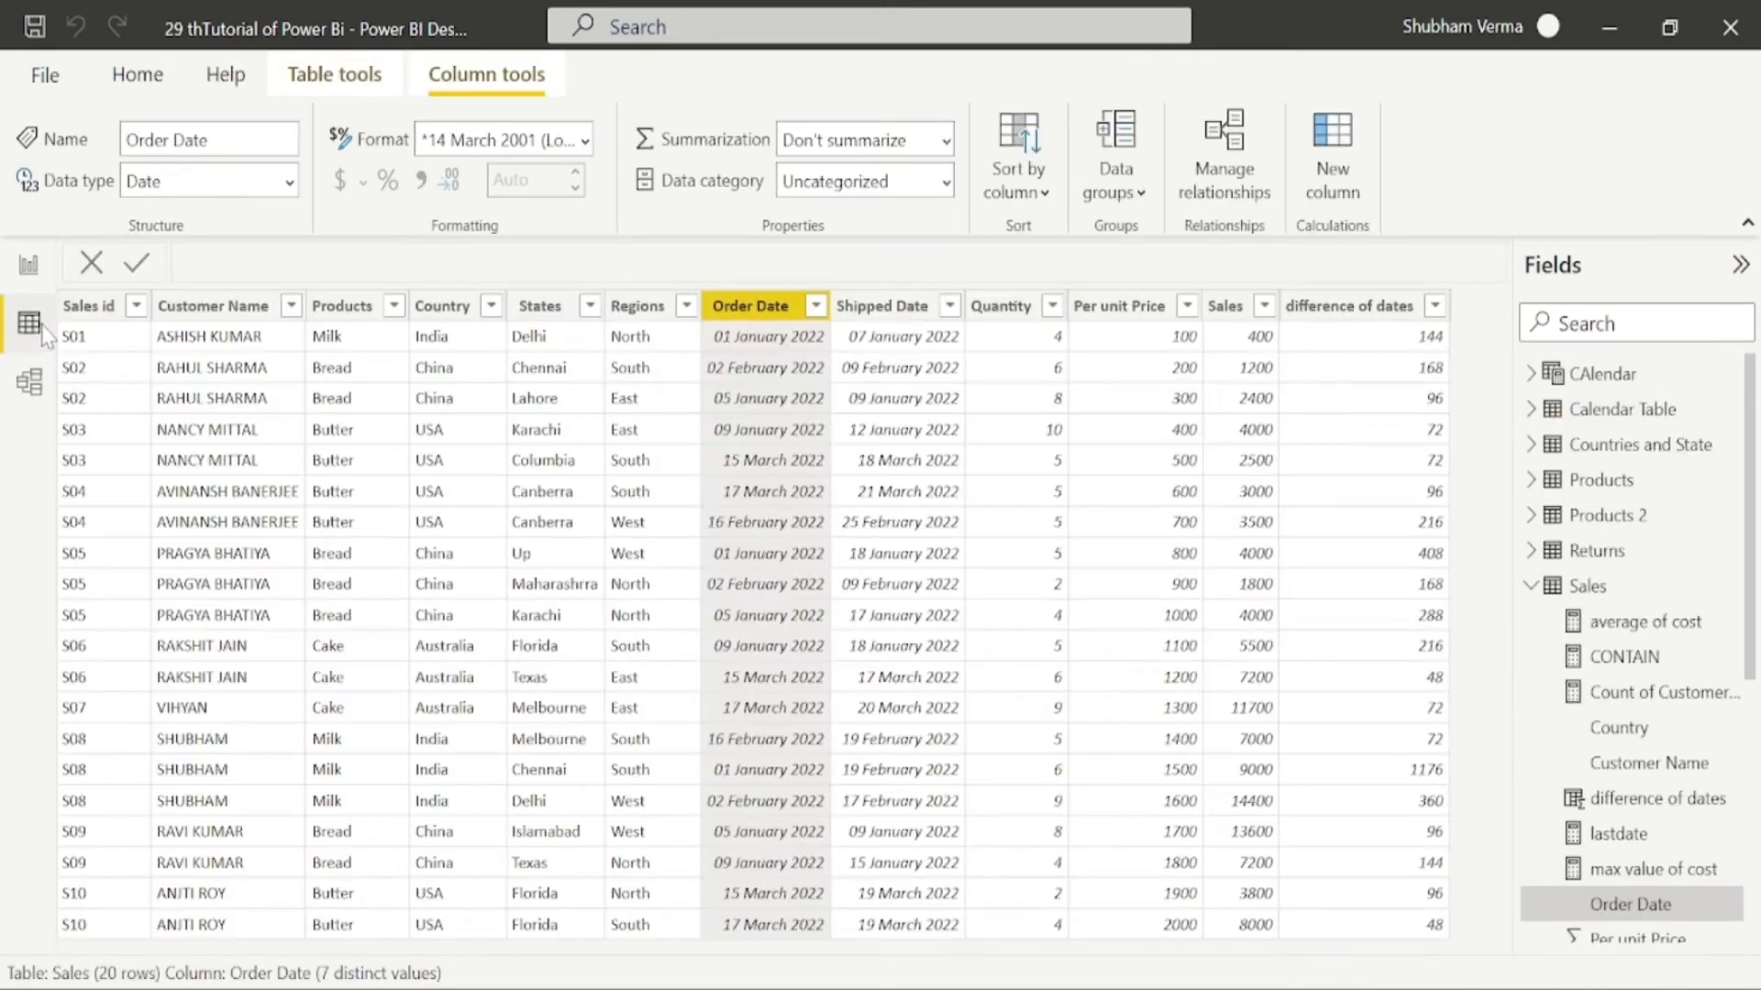
pyautogui.click(37, 330)
pyautogui.click(30, 267)
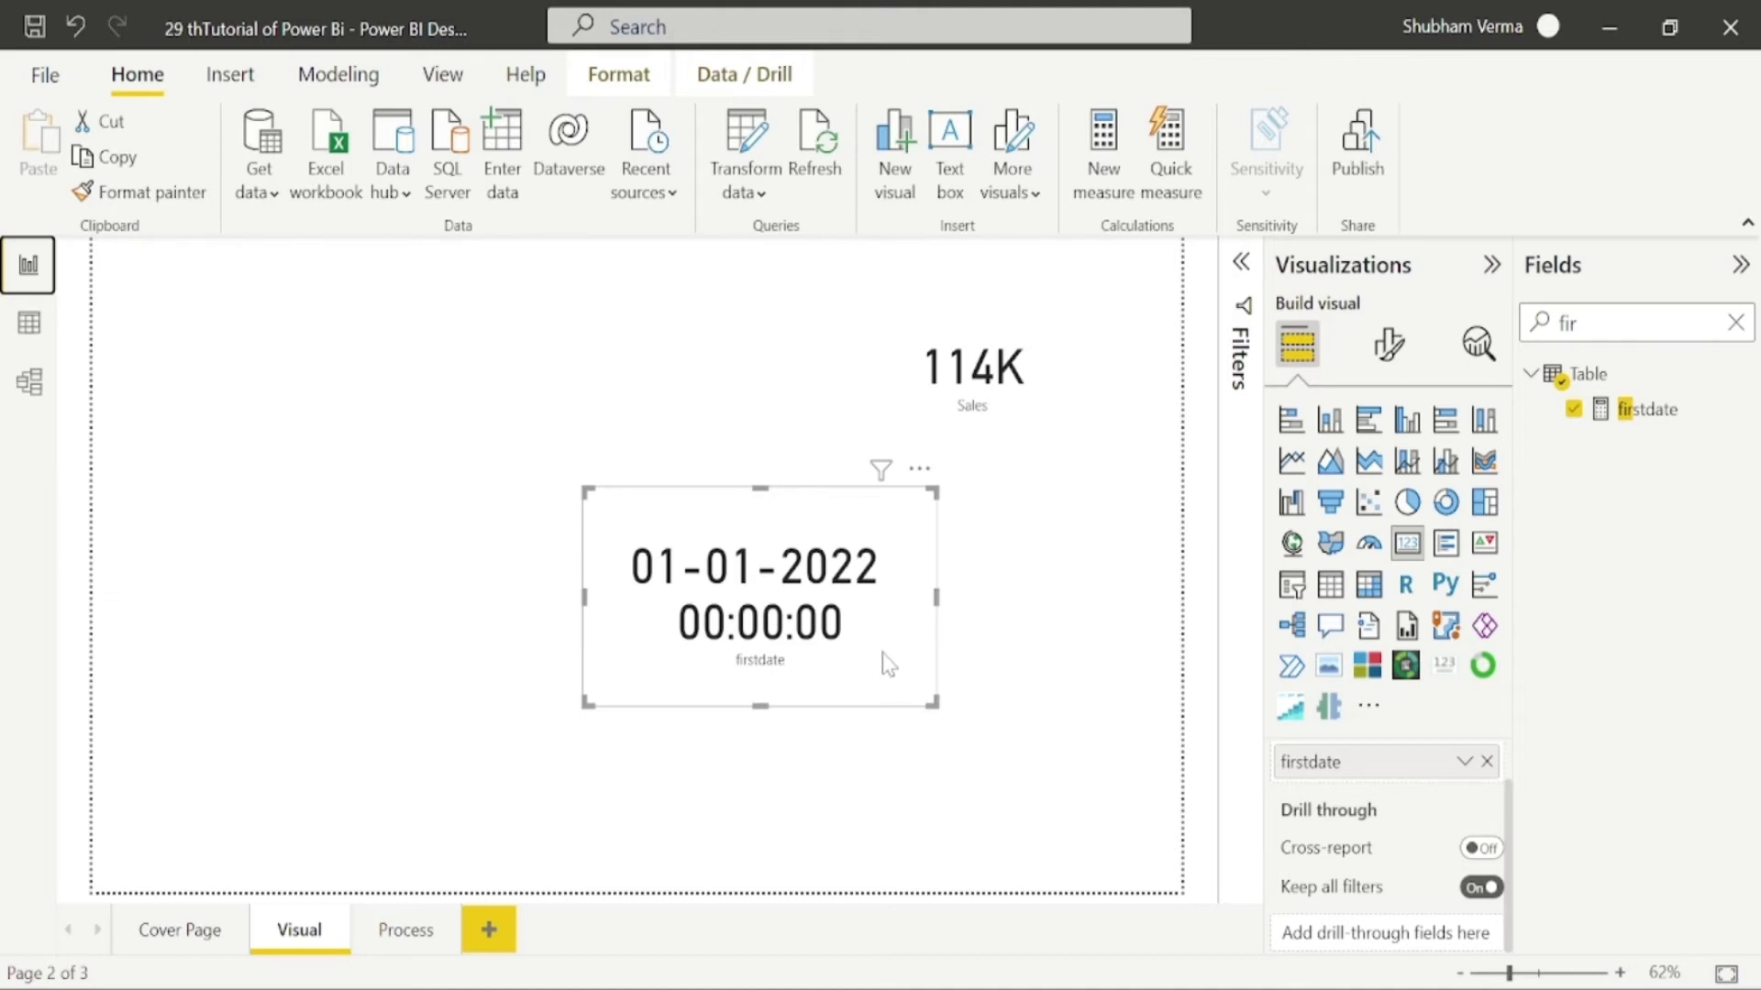
pyautogui.click(1642, 414)
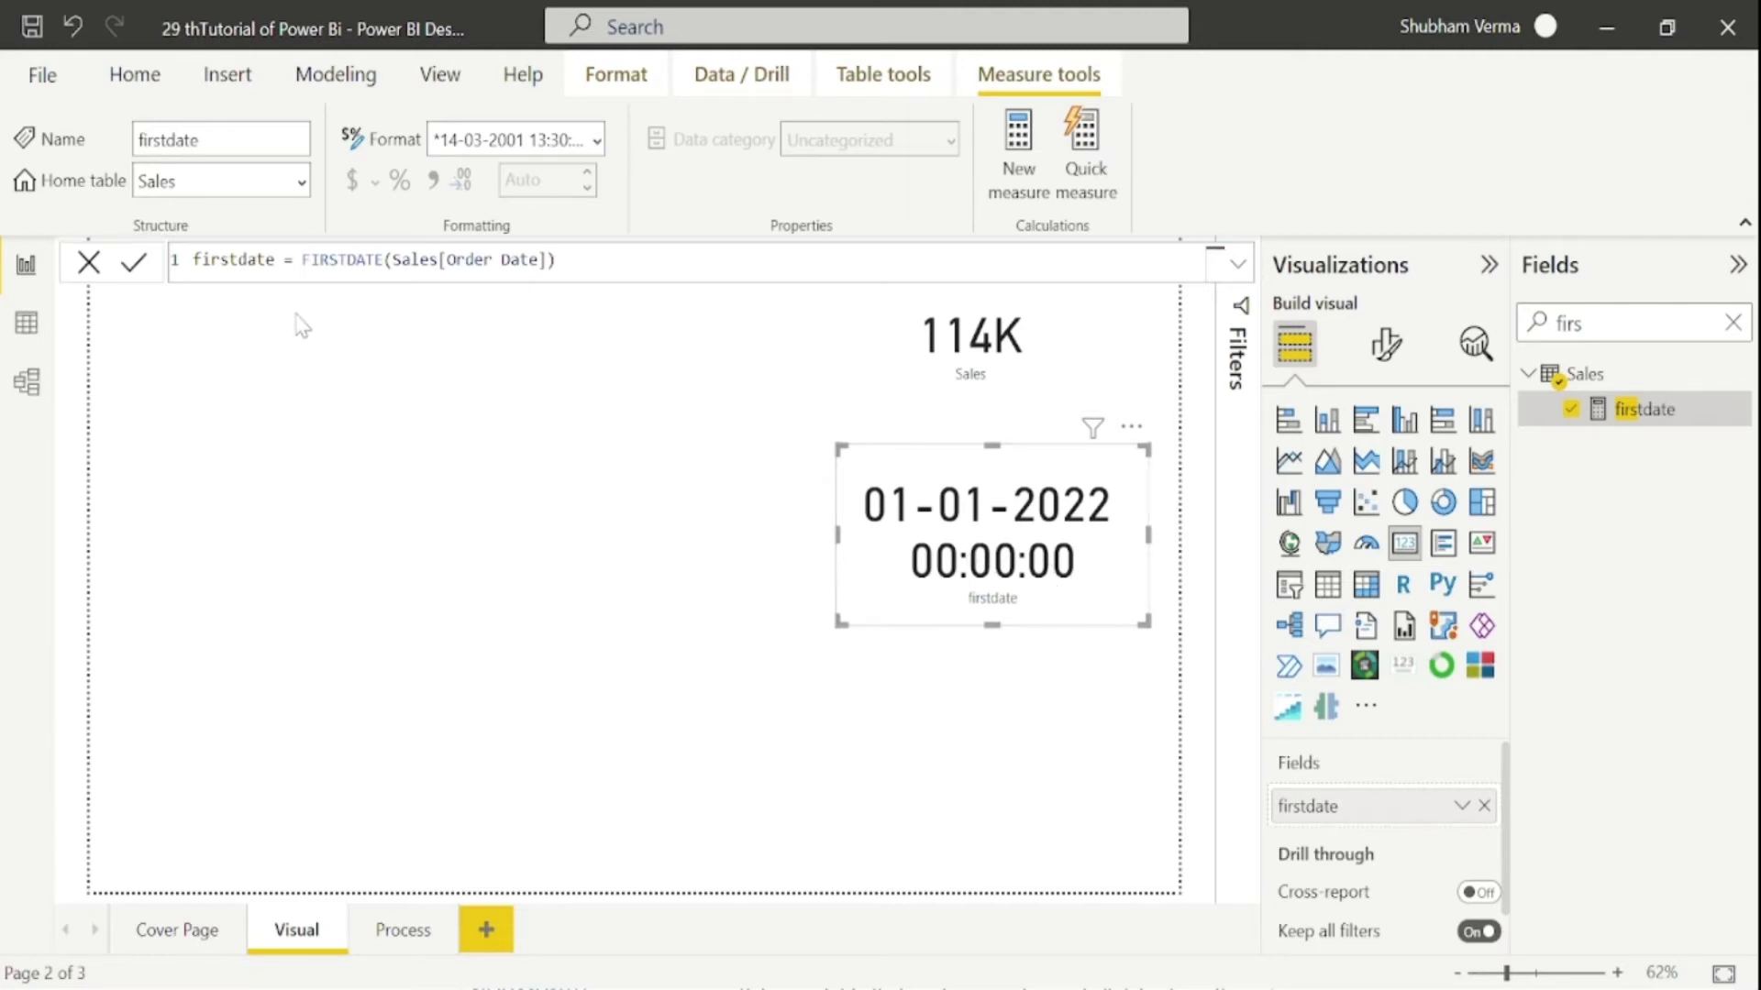
# Step: Change firstdate to CALCULATE(SUM(Sales[Sales]),FIRSTDATE(Sales[Order Date])) so its card shows 13K
pyautogui.write('cal')
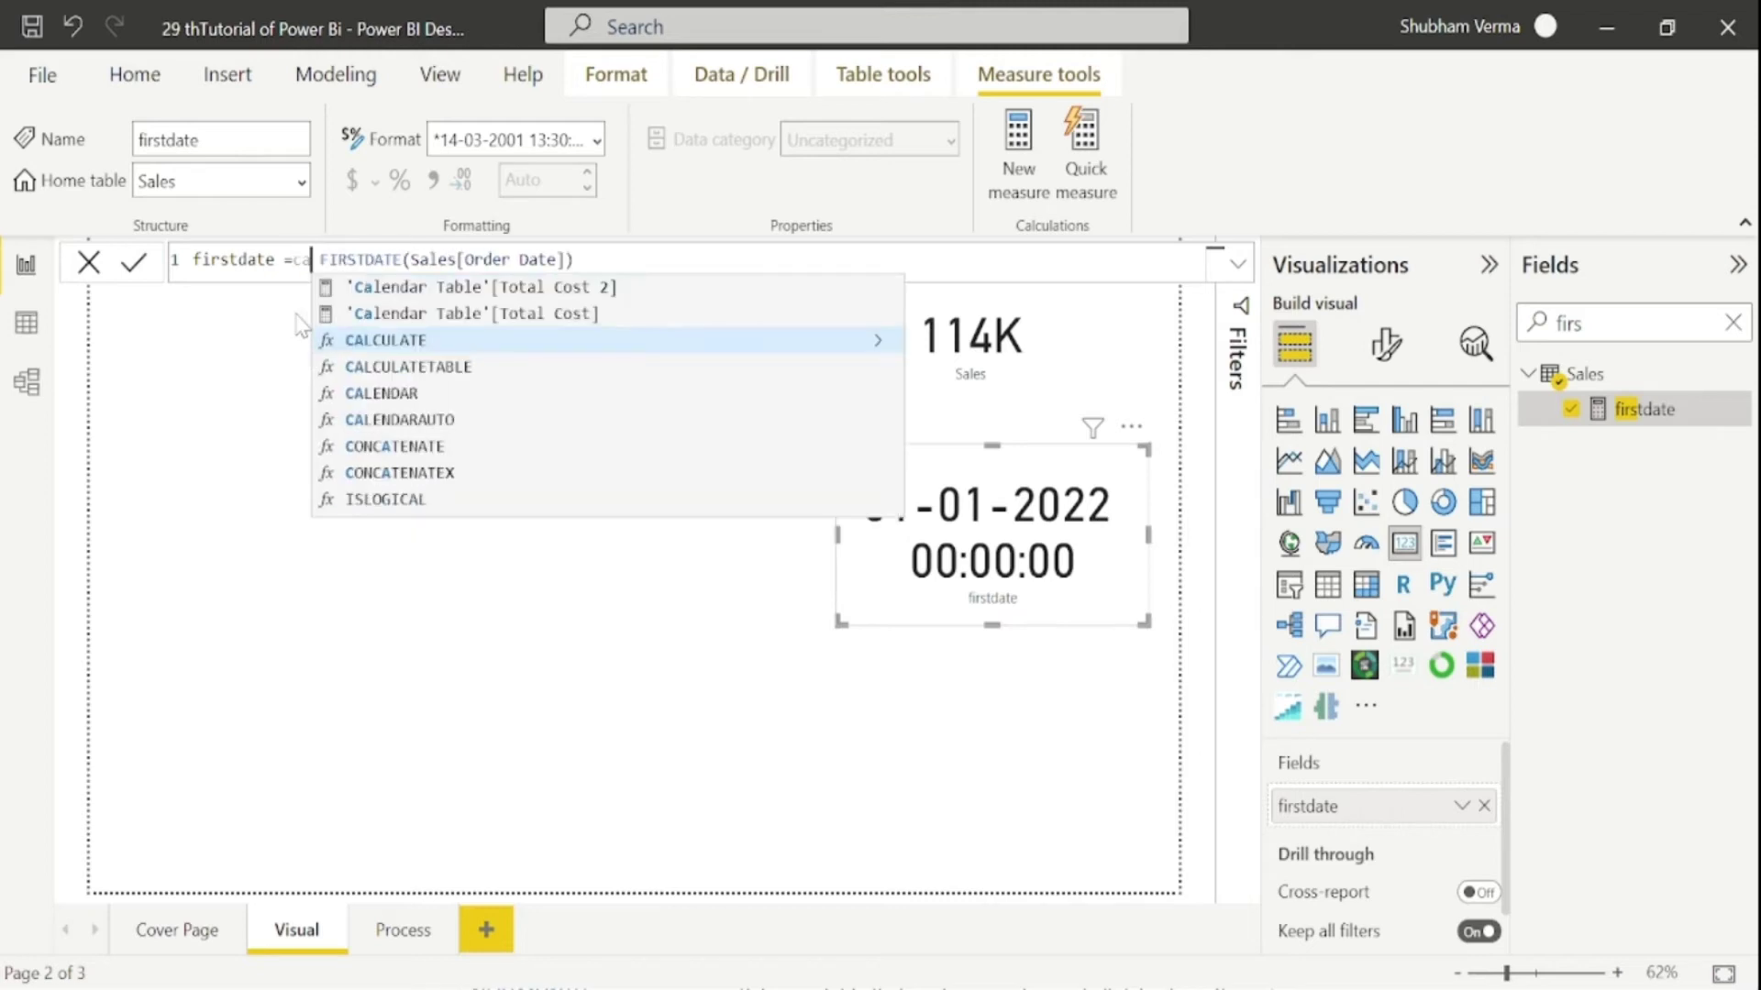
pyautogui.write('cul')
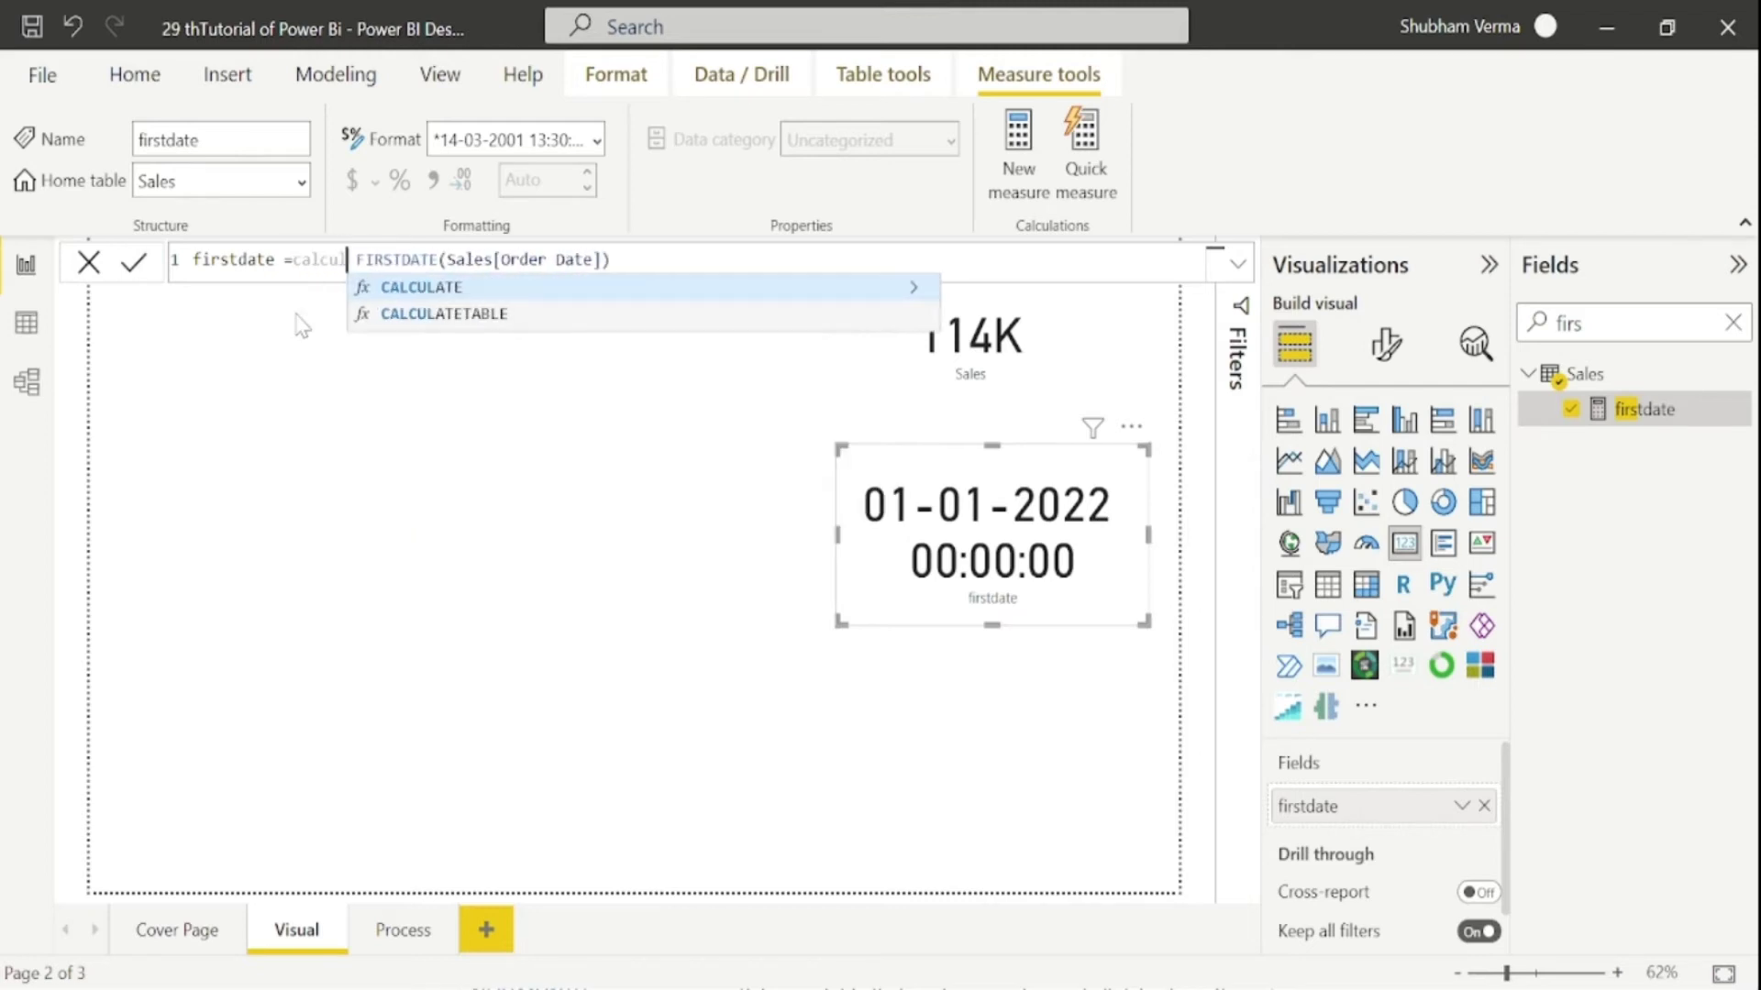
pyautogui.press('Tab')
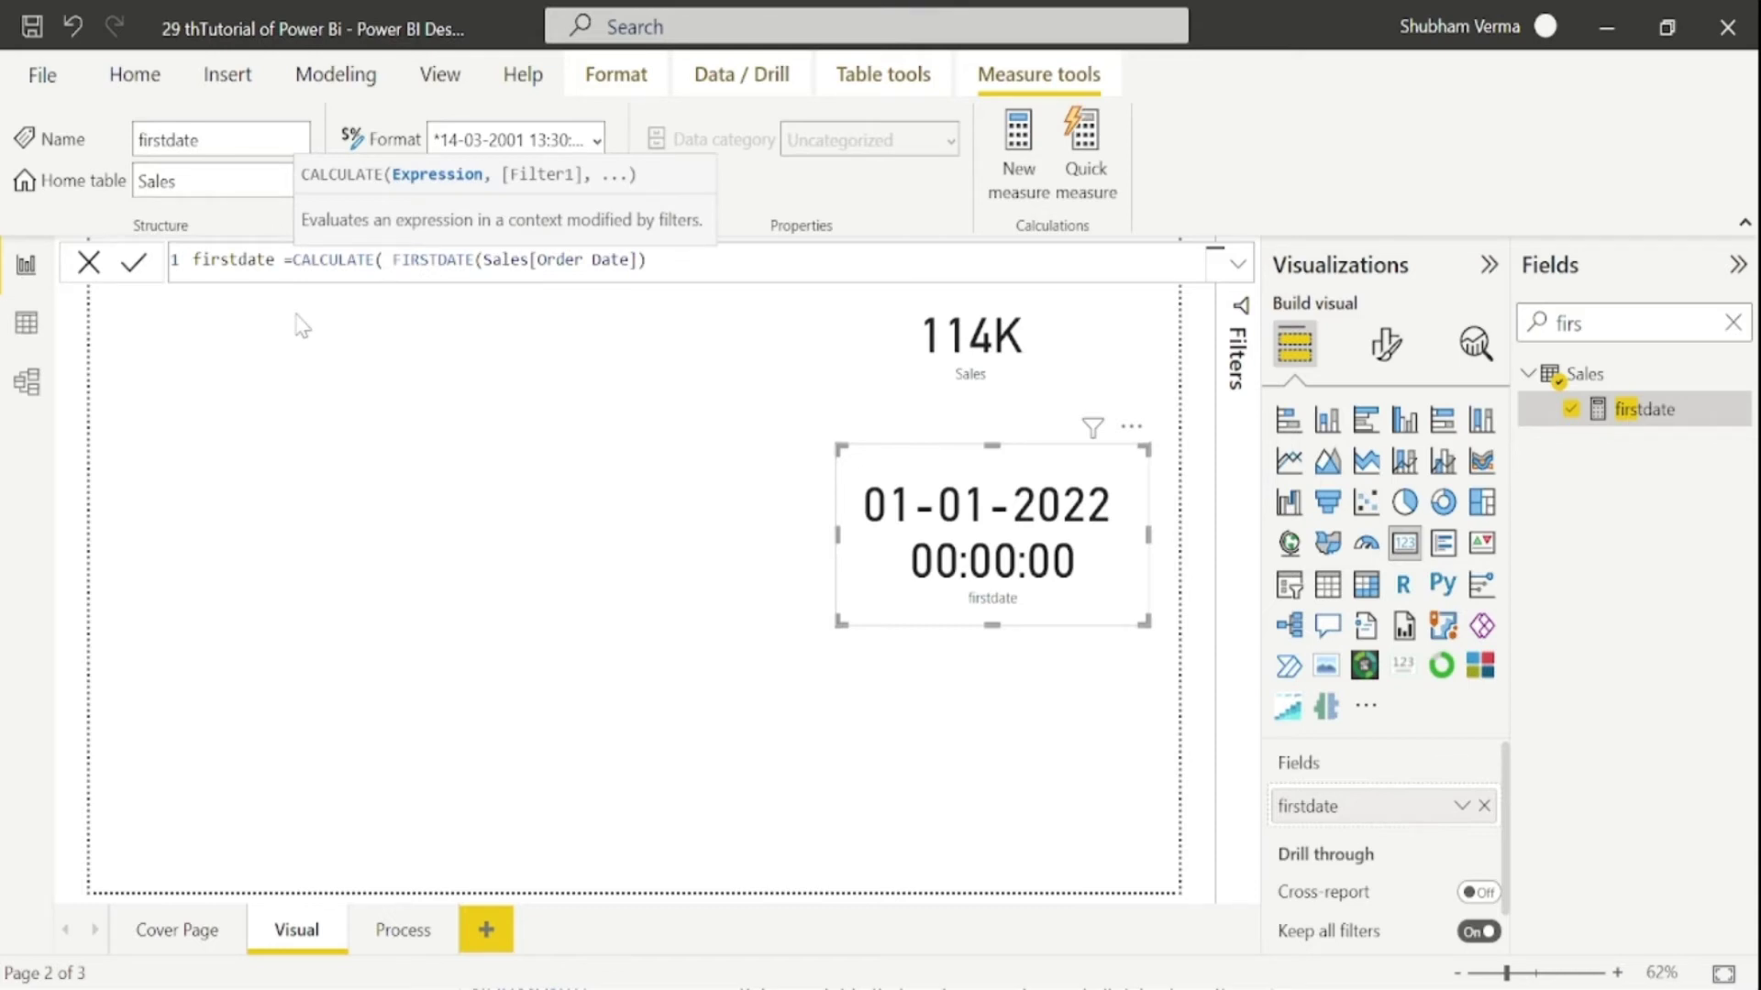
pyautogui.write('sum')
pyautogui.write('(SUM')
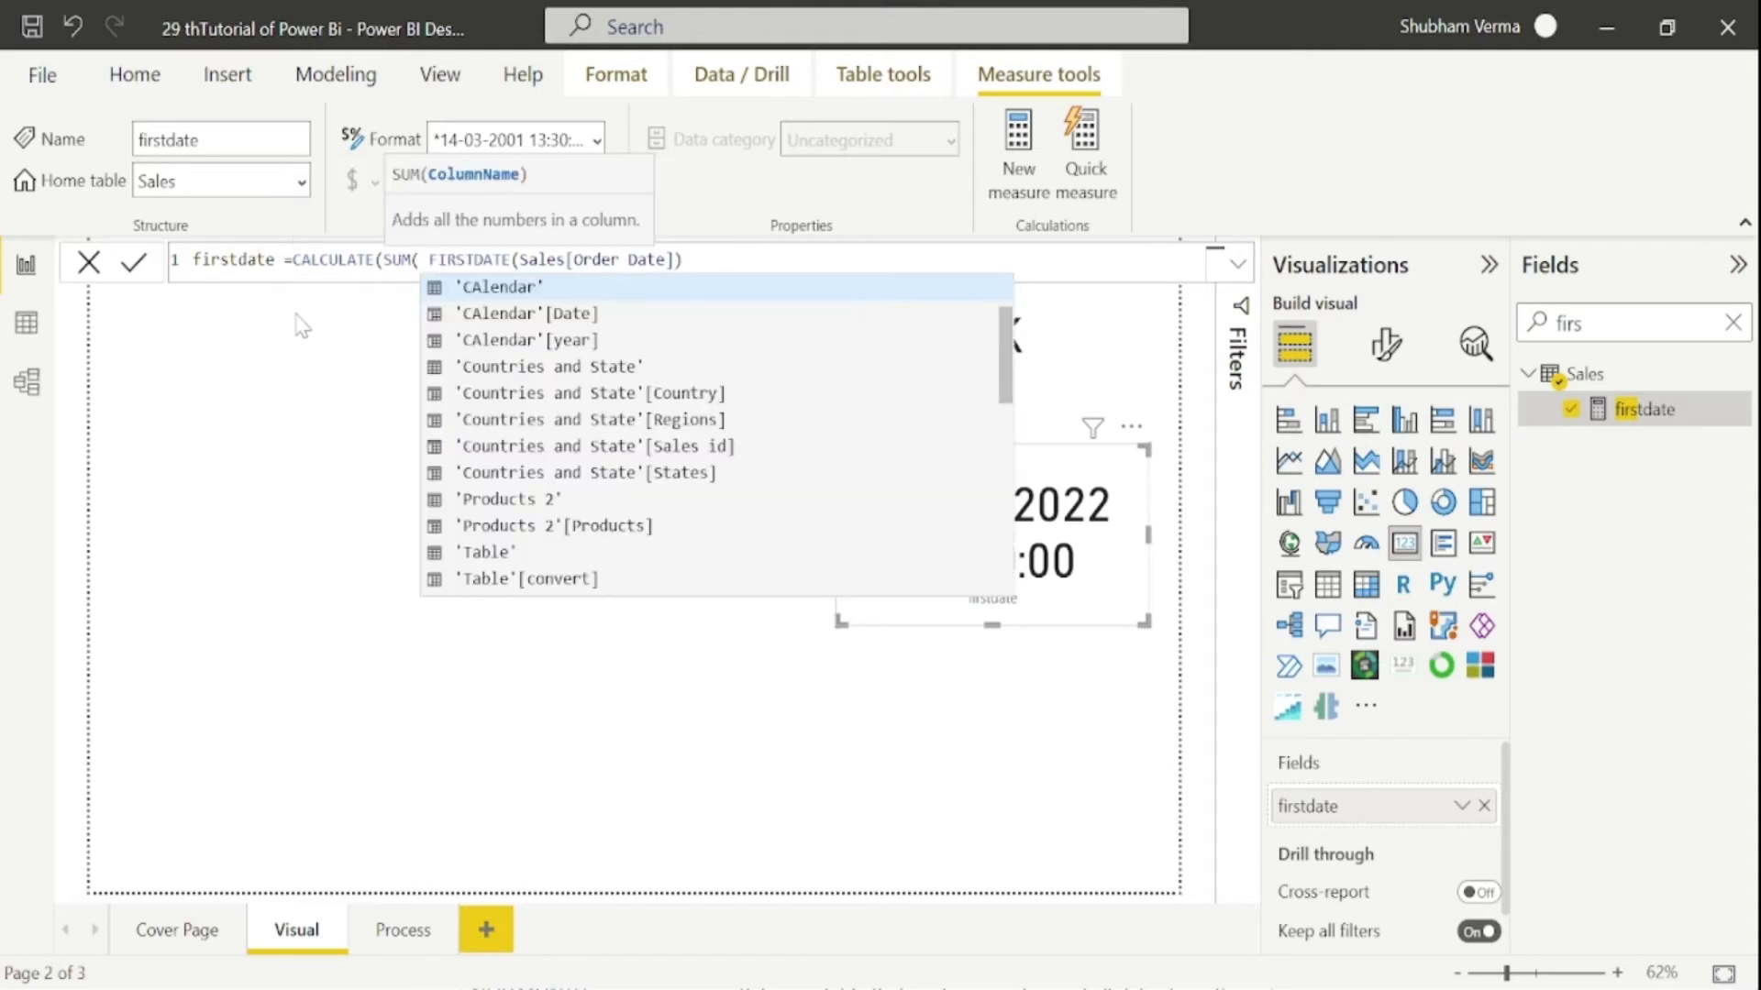
pyautogui.write('sale')
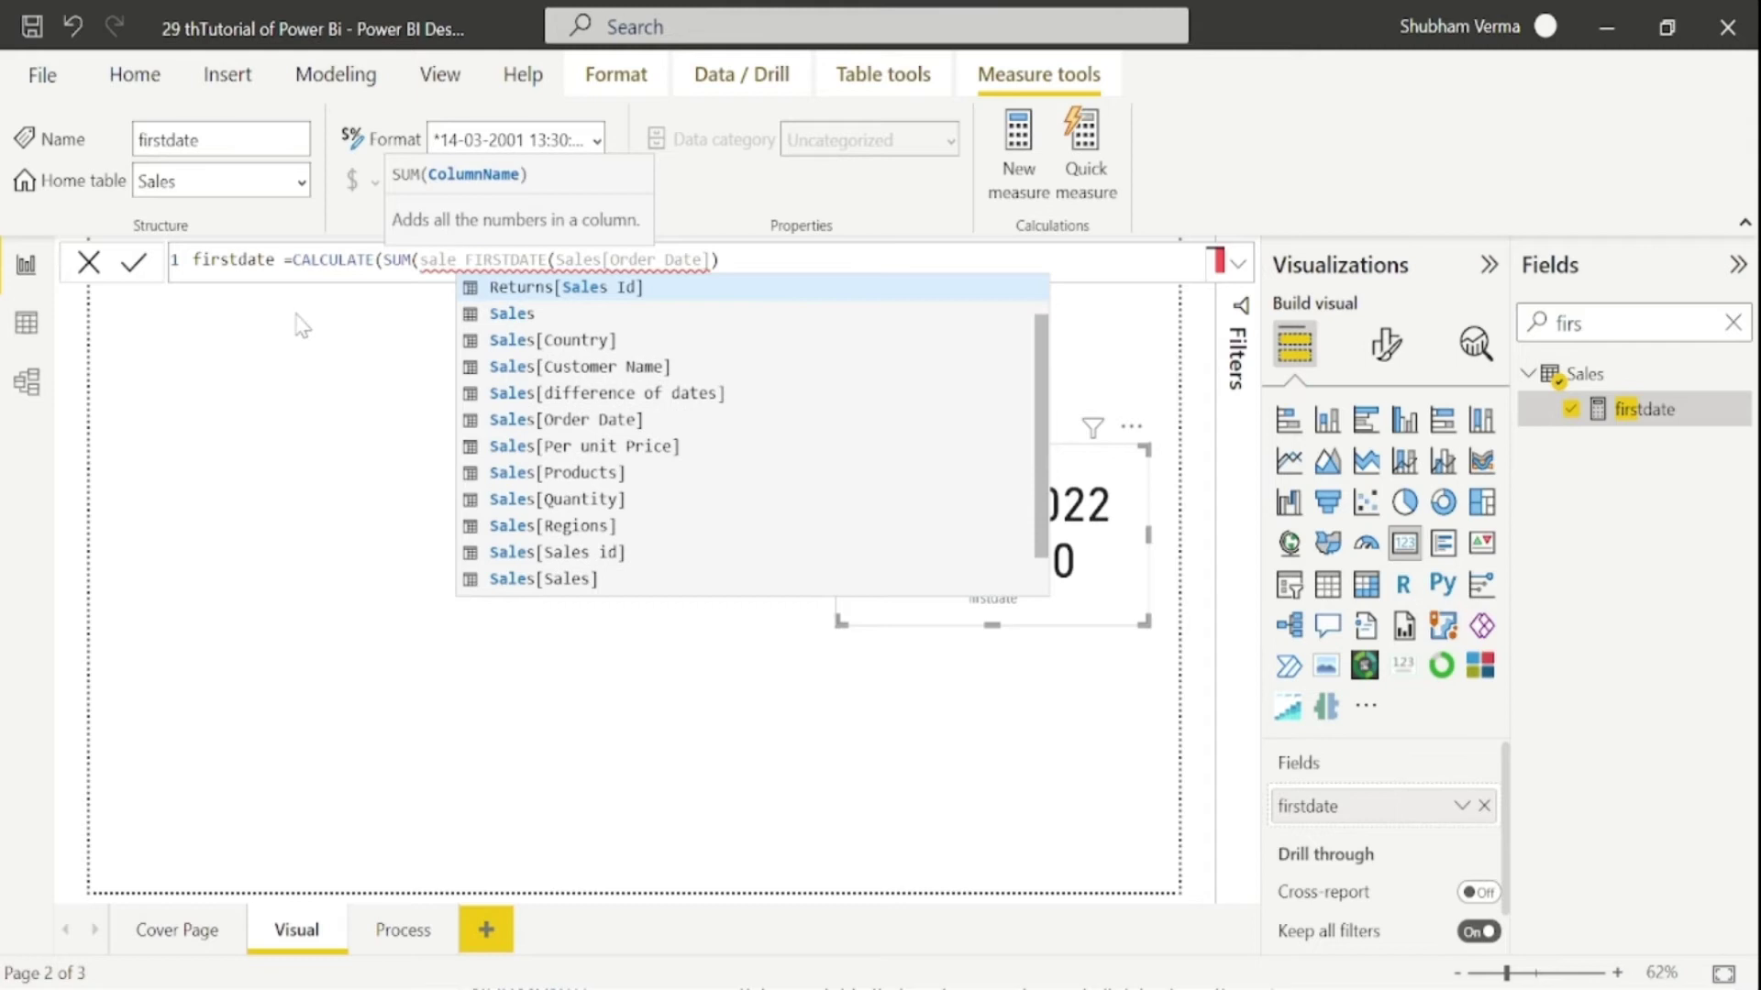
pyautogui.press('Up')
pyautogui.press('Up')
pyautogui.press('Up')
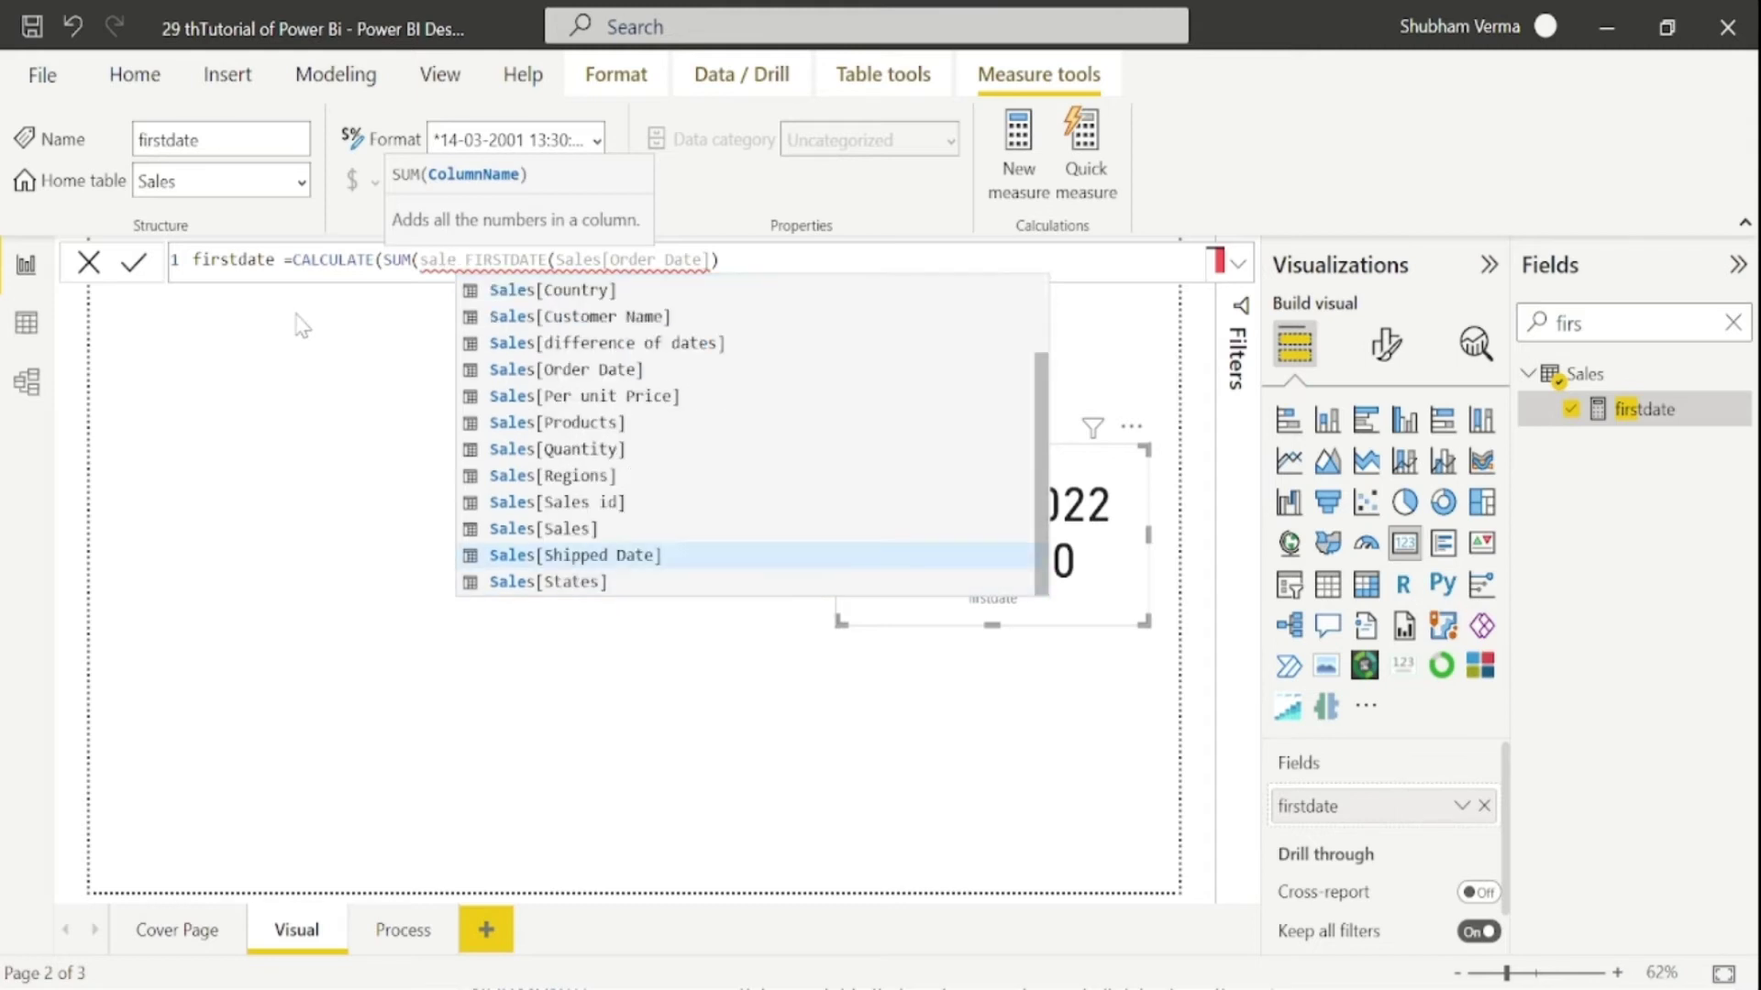
pyautogui.press('Tab')
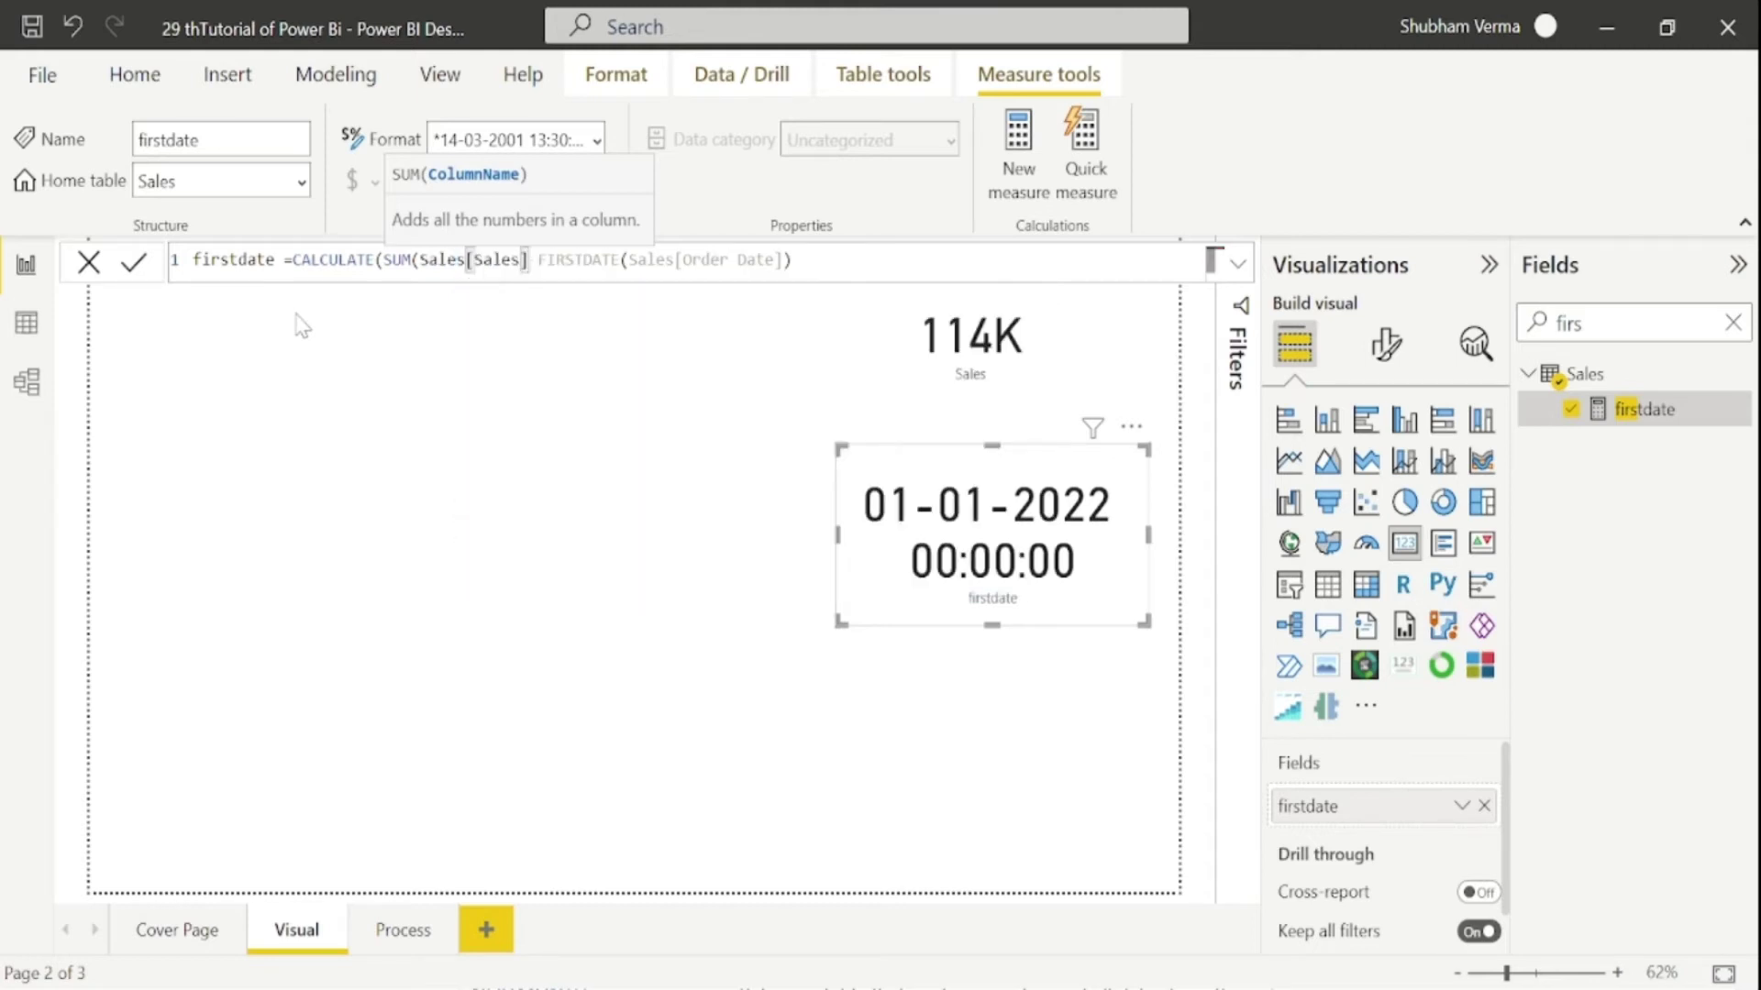
pyautogui.write('),')
pyautogui.press('End')
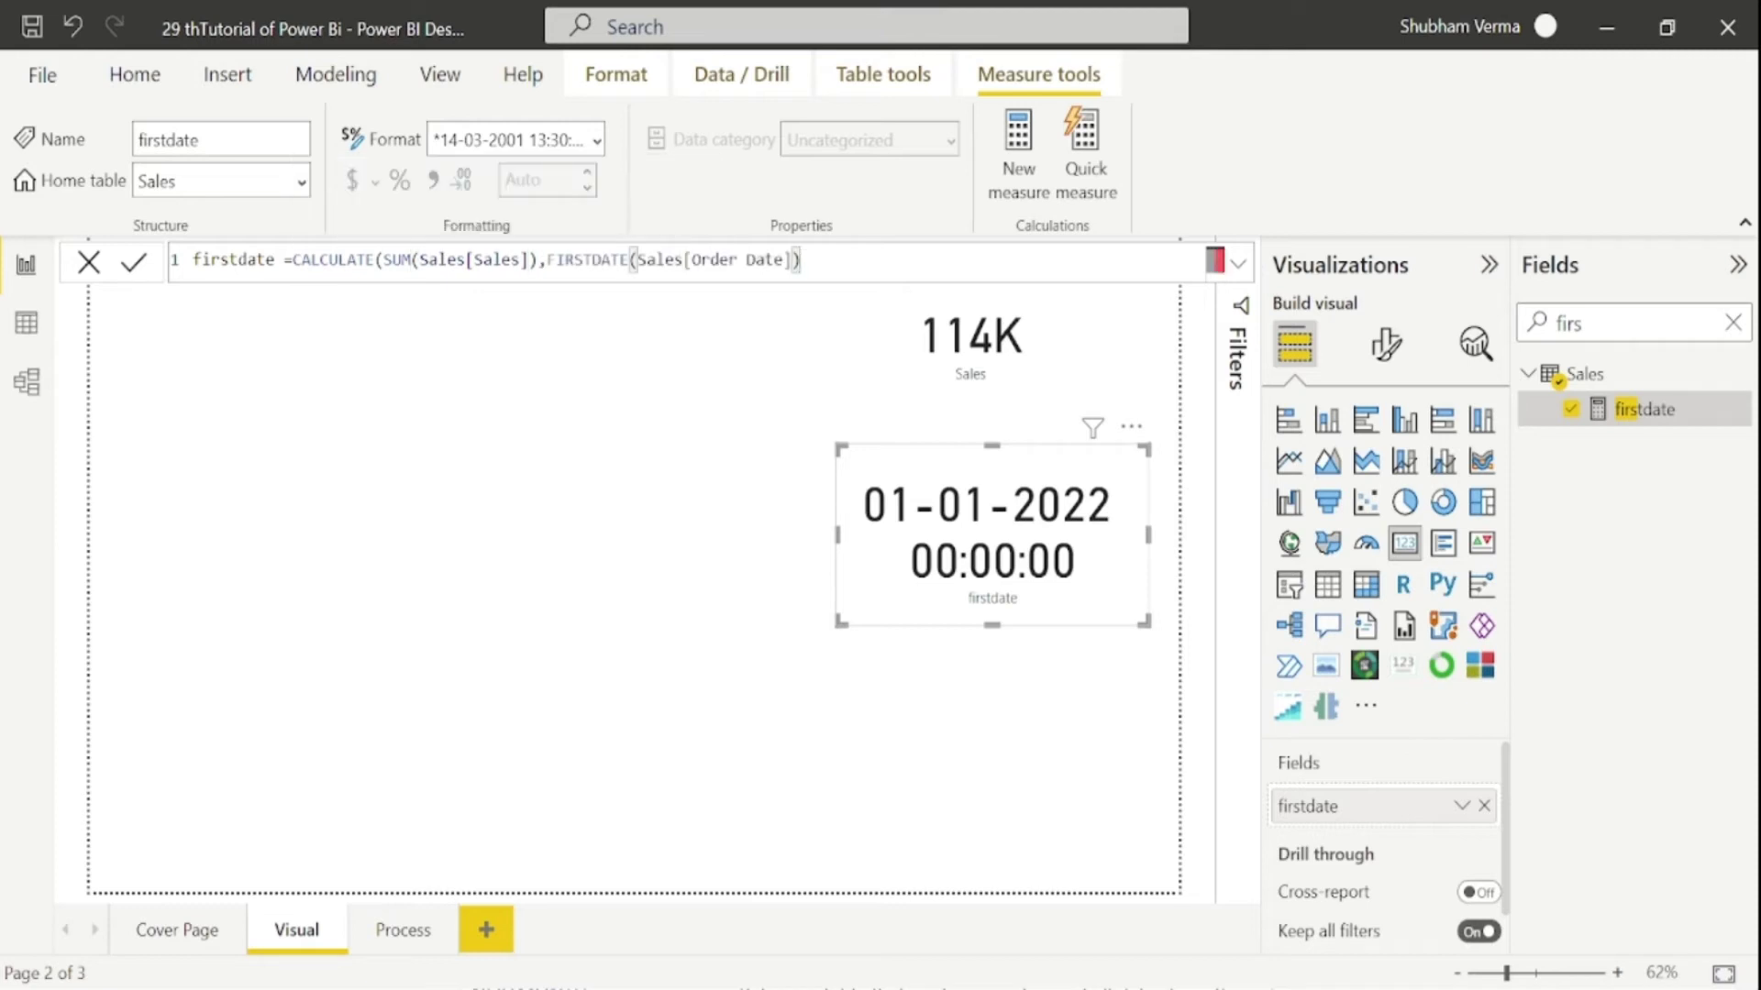
pyautogui.press('Return')
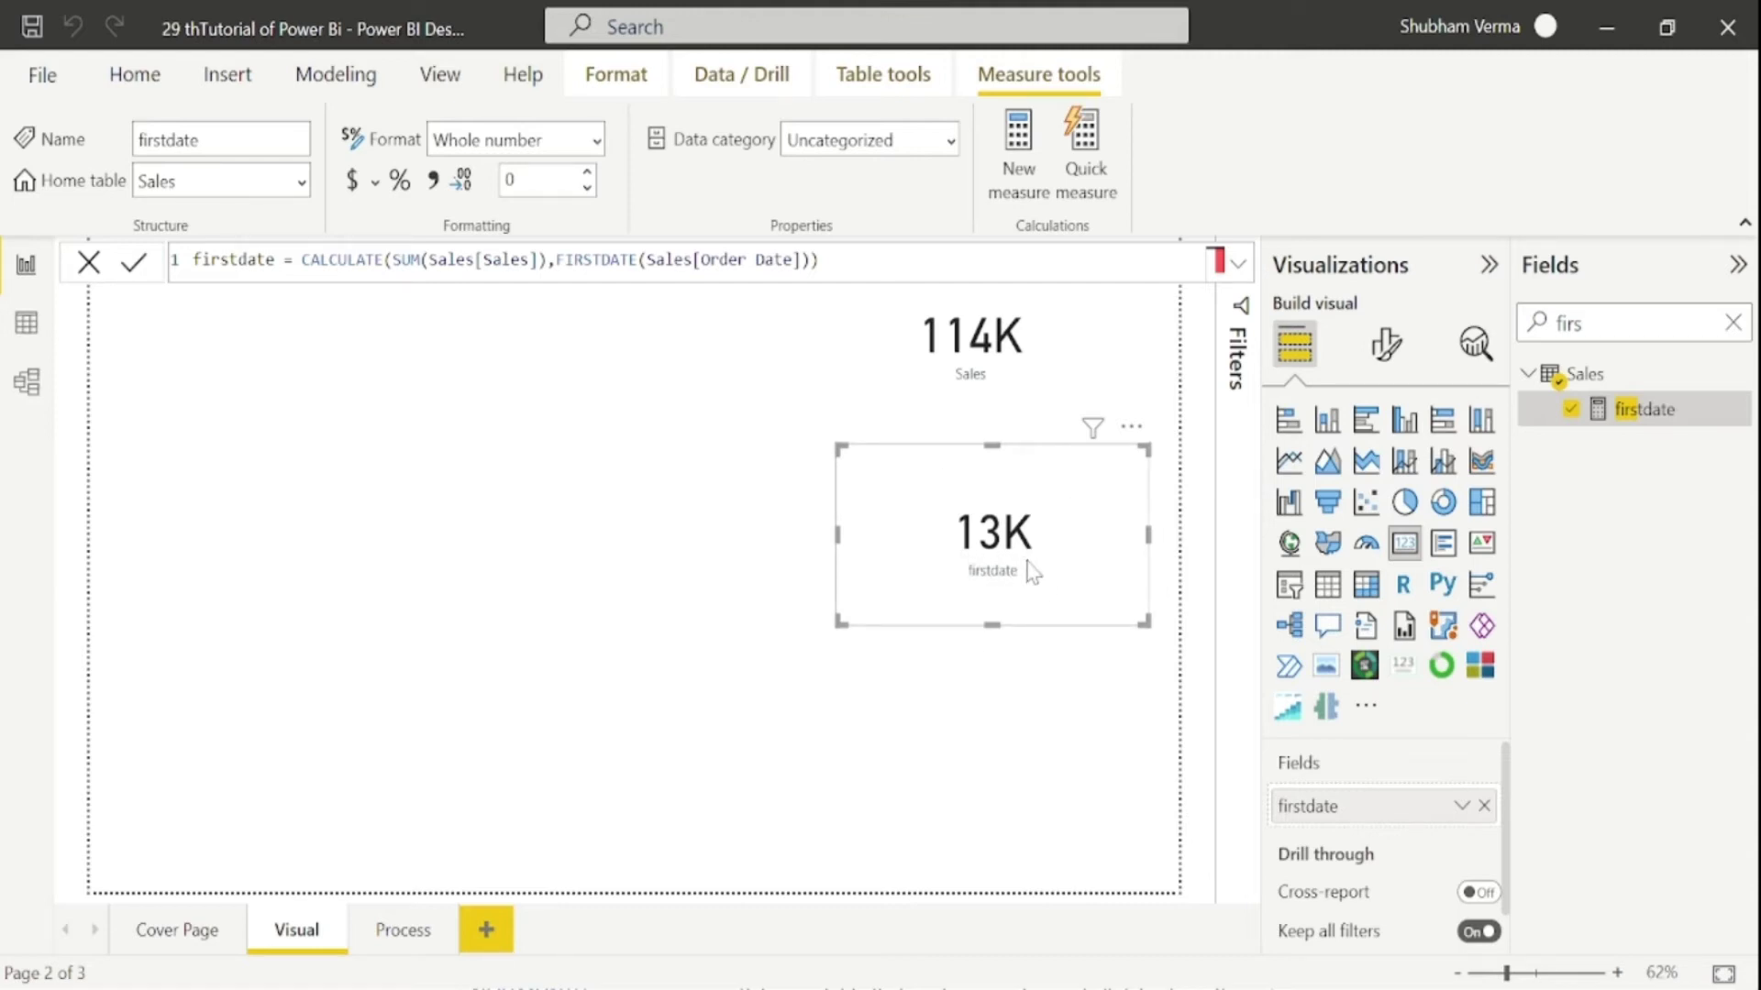
pyautogui.moveTo(1032, 624); pyautogui.dragTo(1032, 640)
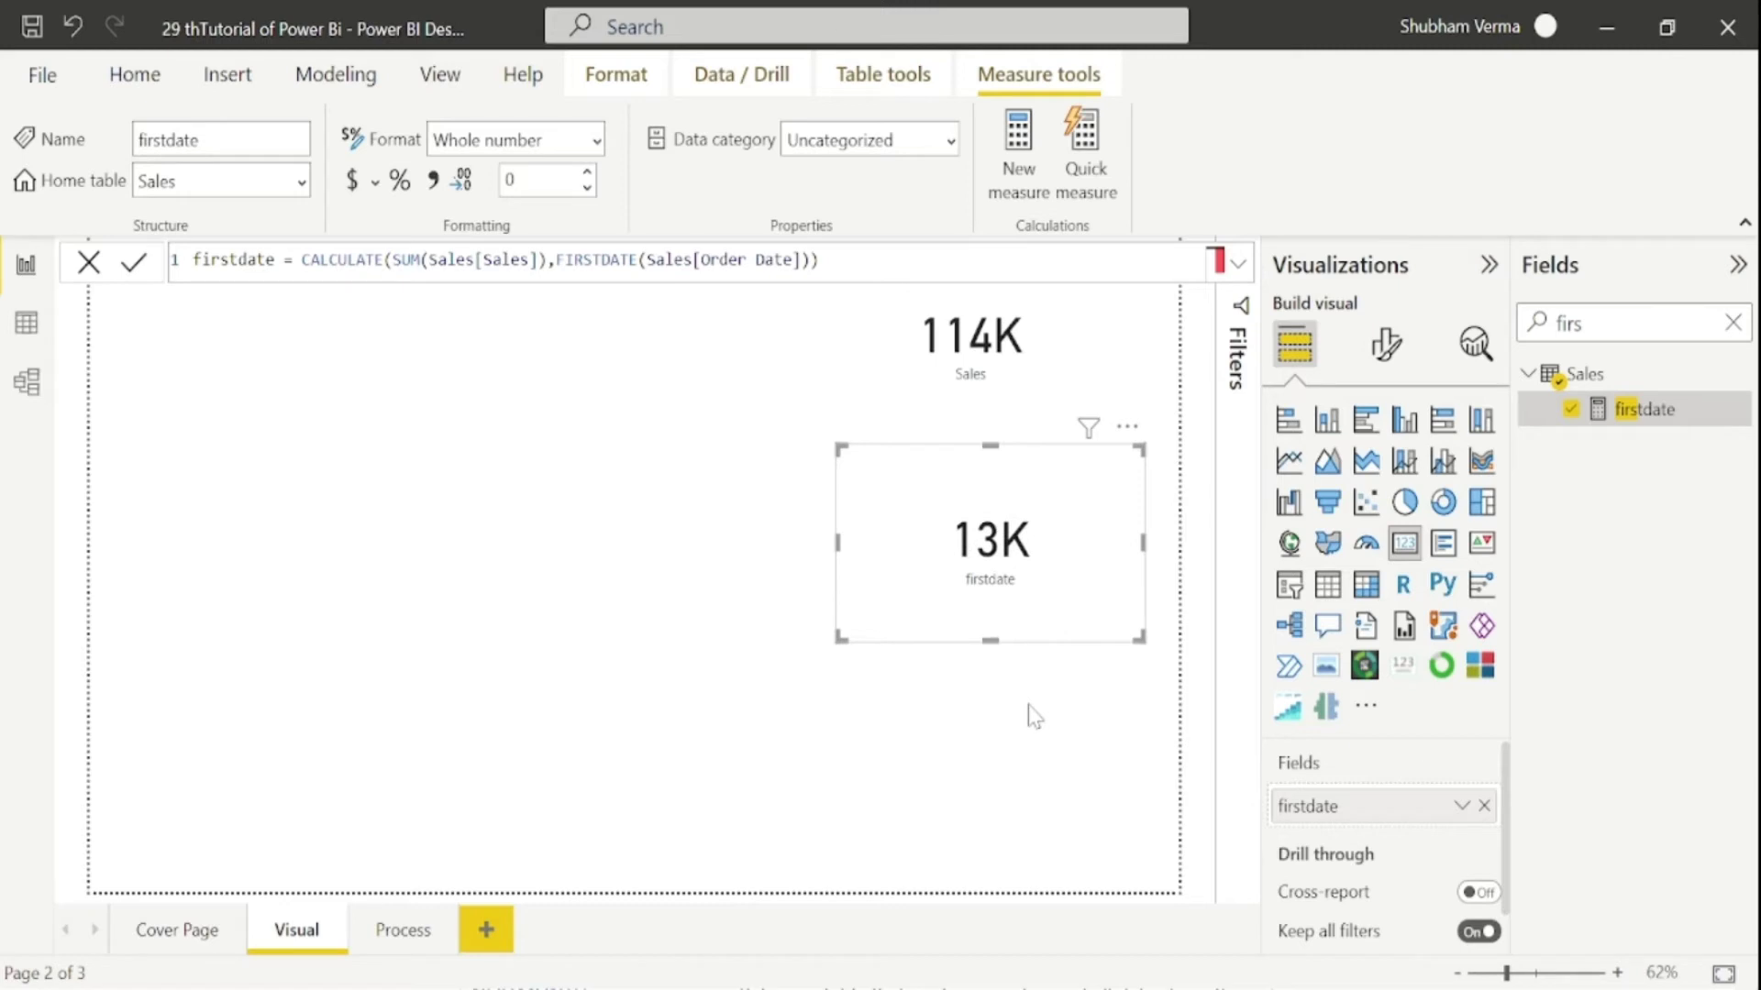
pyautogui.click(1035, 715)
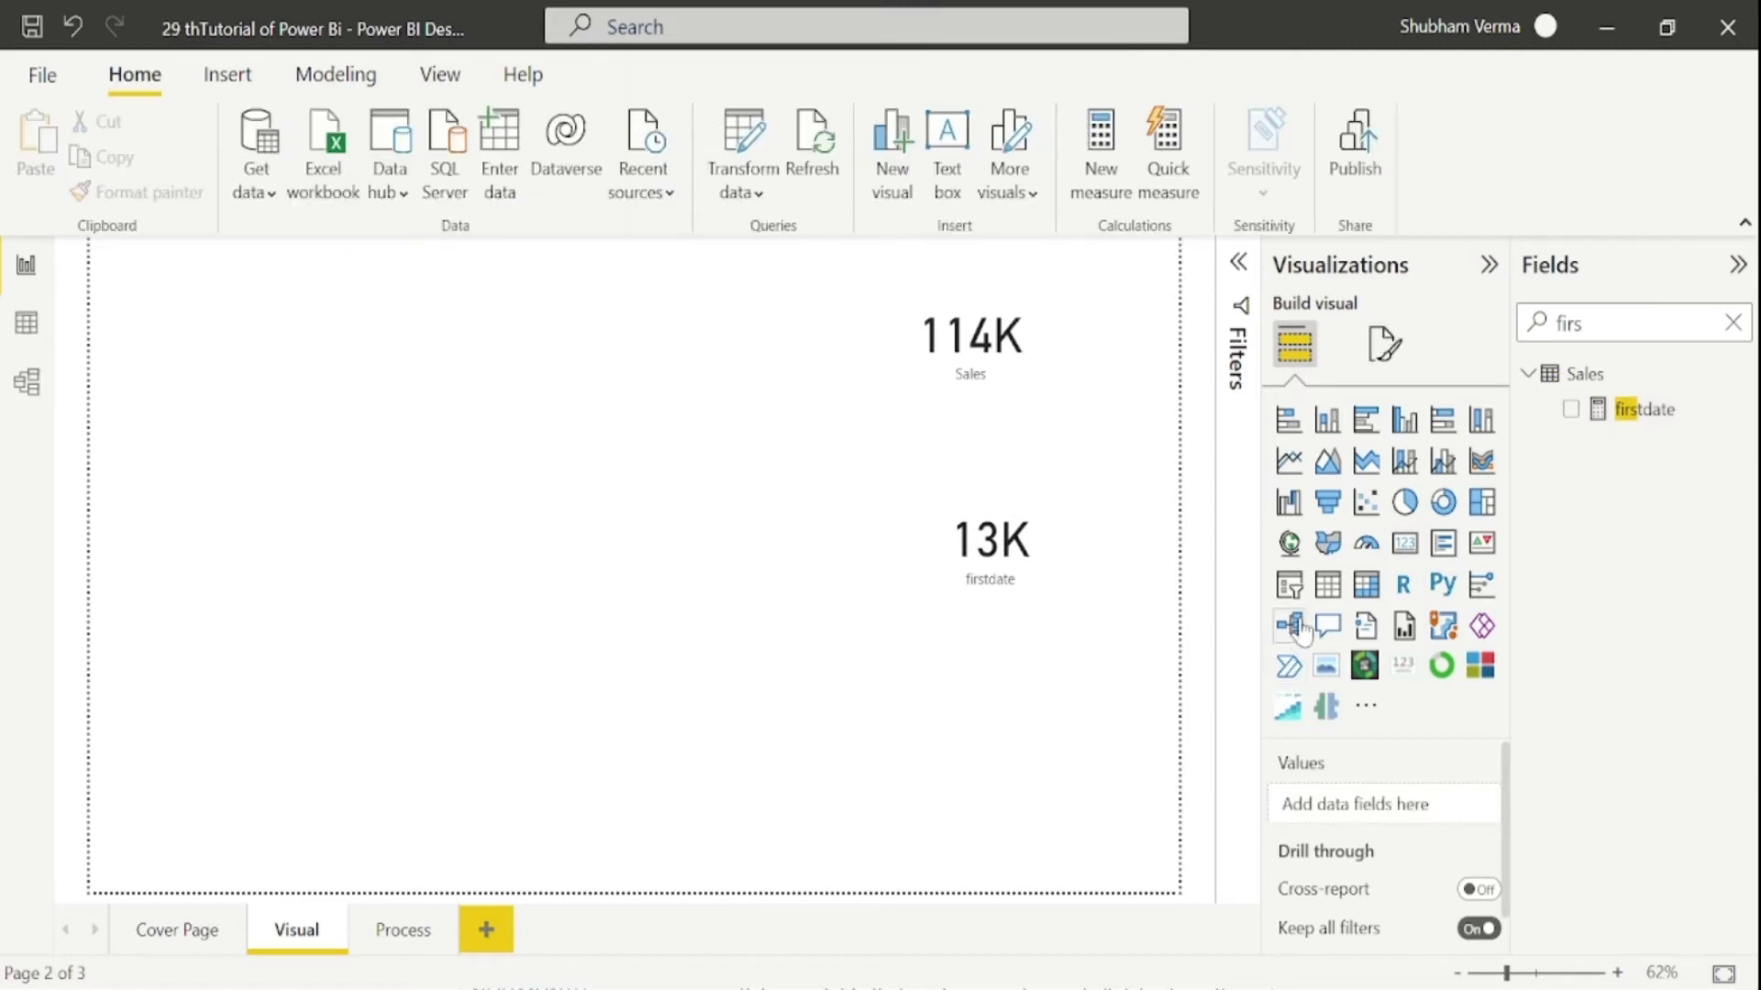
# Step: Add a top-left Order Date slicer and set it to 01 January 2022
pyautogui.click(1289, 584)
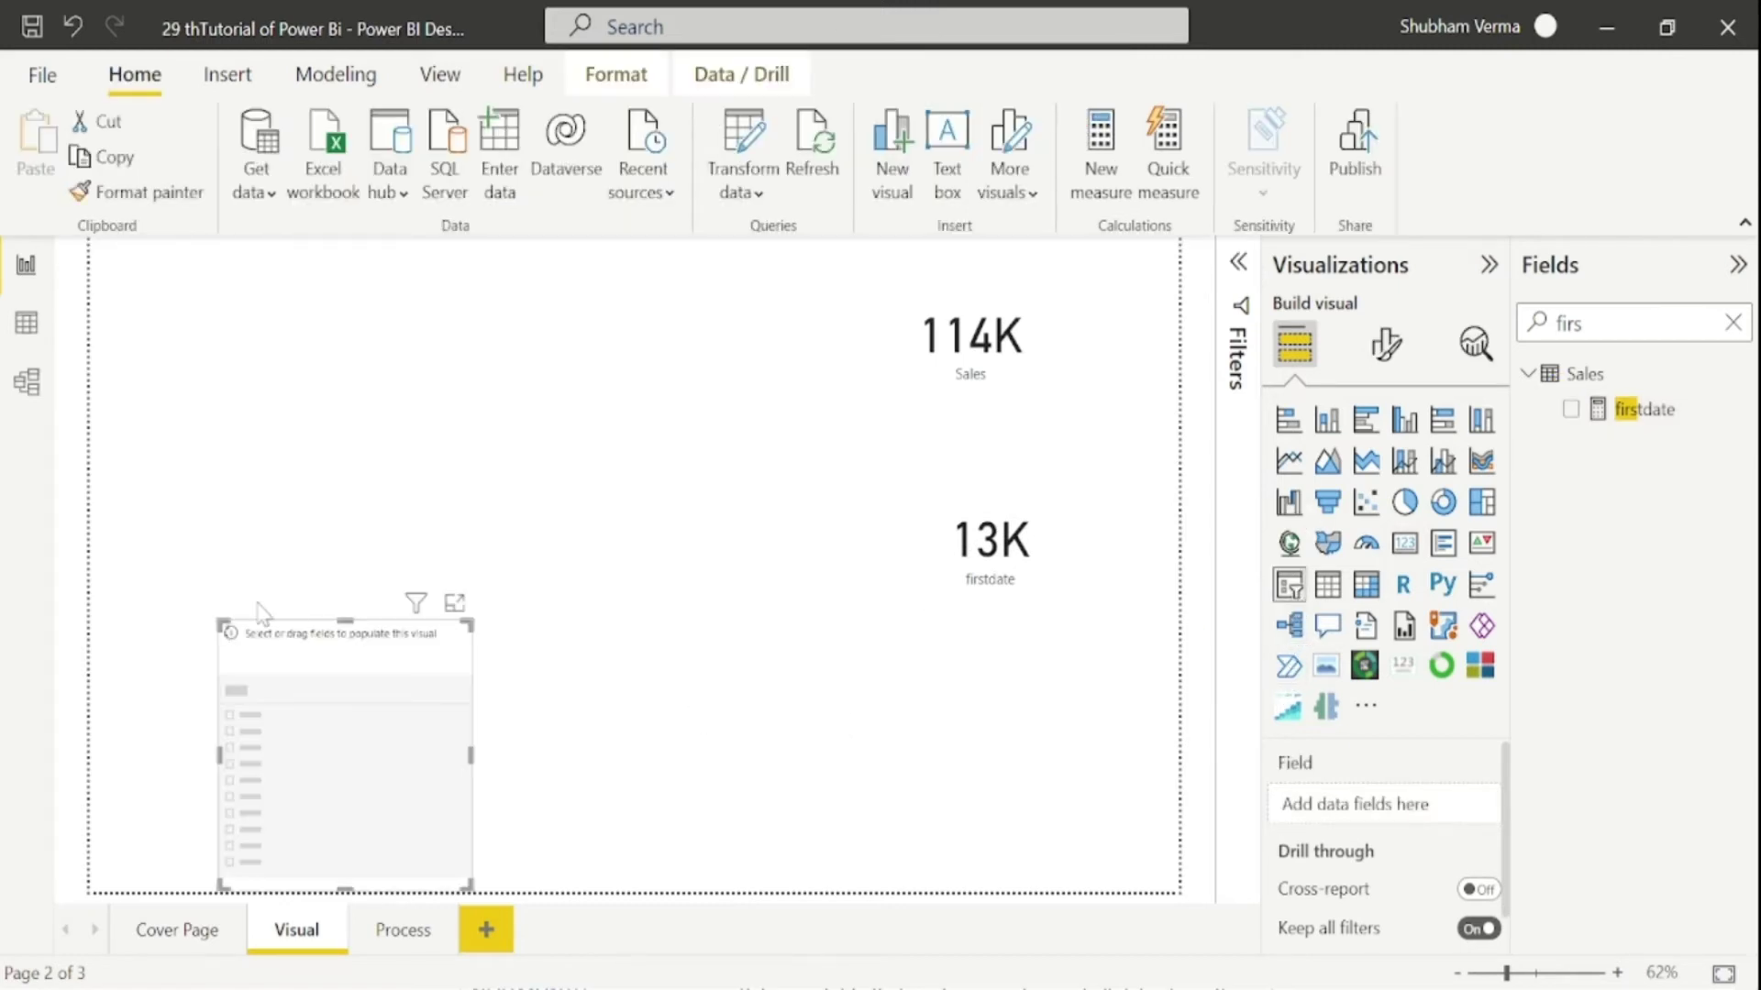
pyautogui.moveTo(260, 612); pyautogui.dragTo(190, 319)
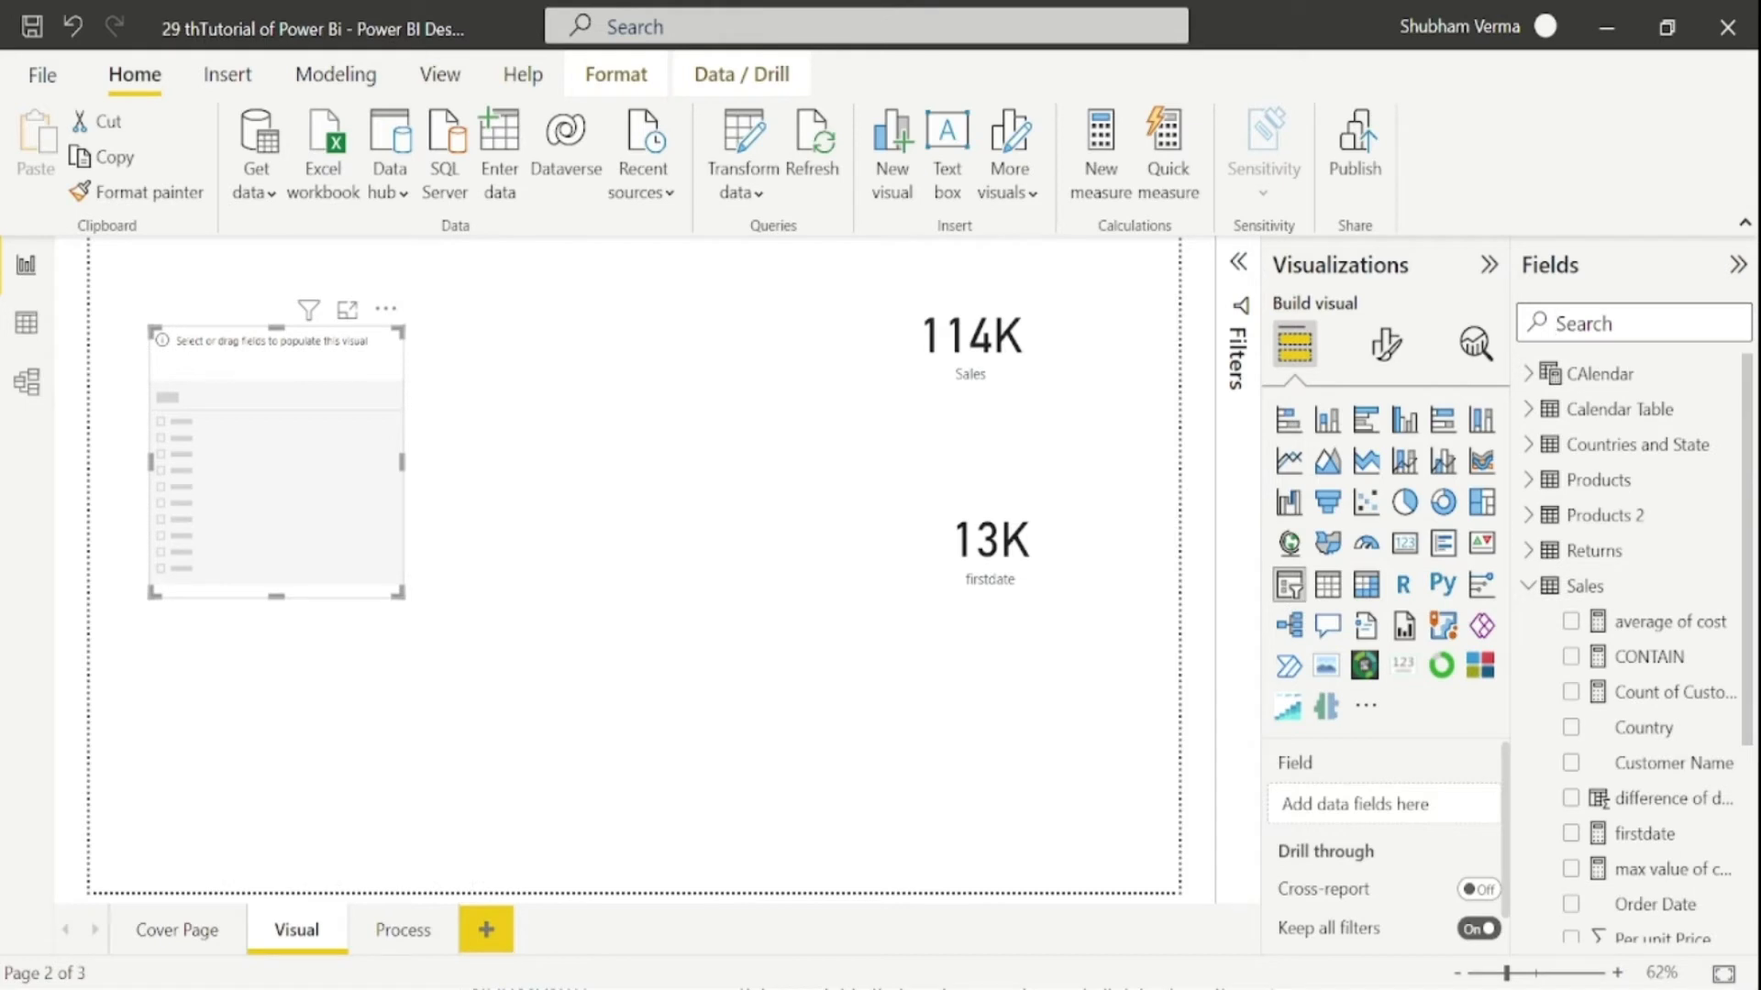
pyautogui.write('order')
pyautogui.moveTo(1647, 409); pyautogui.dragTo(334, 436)
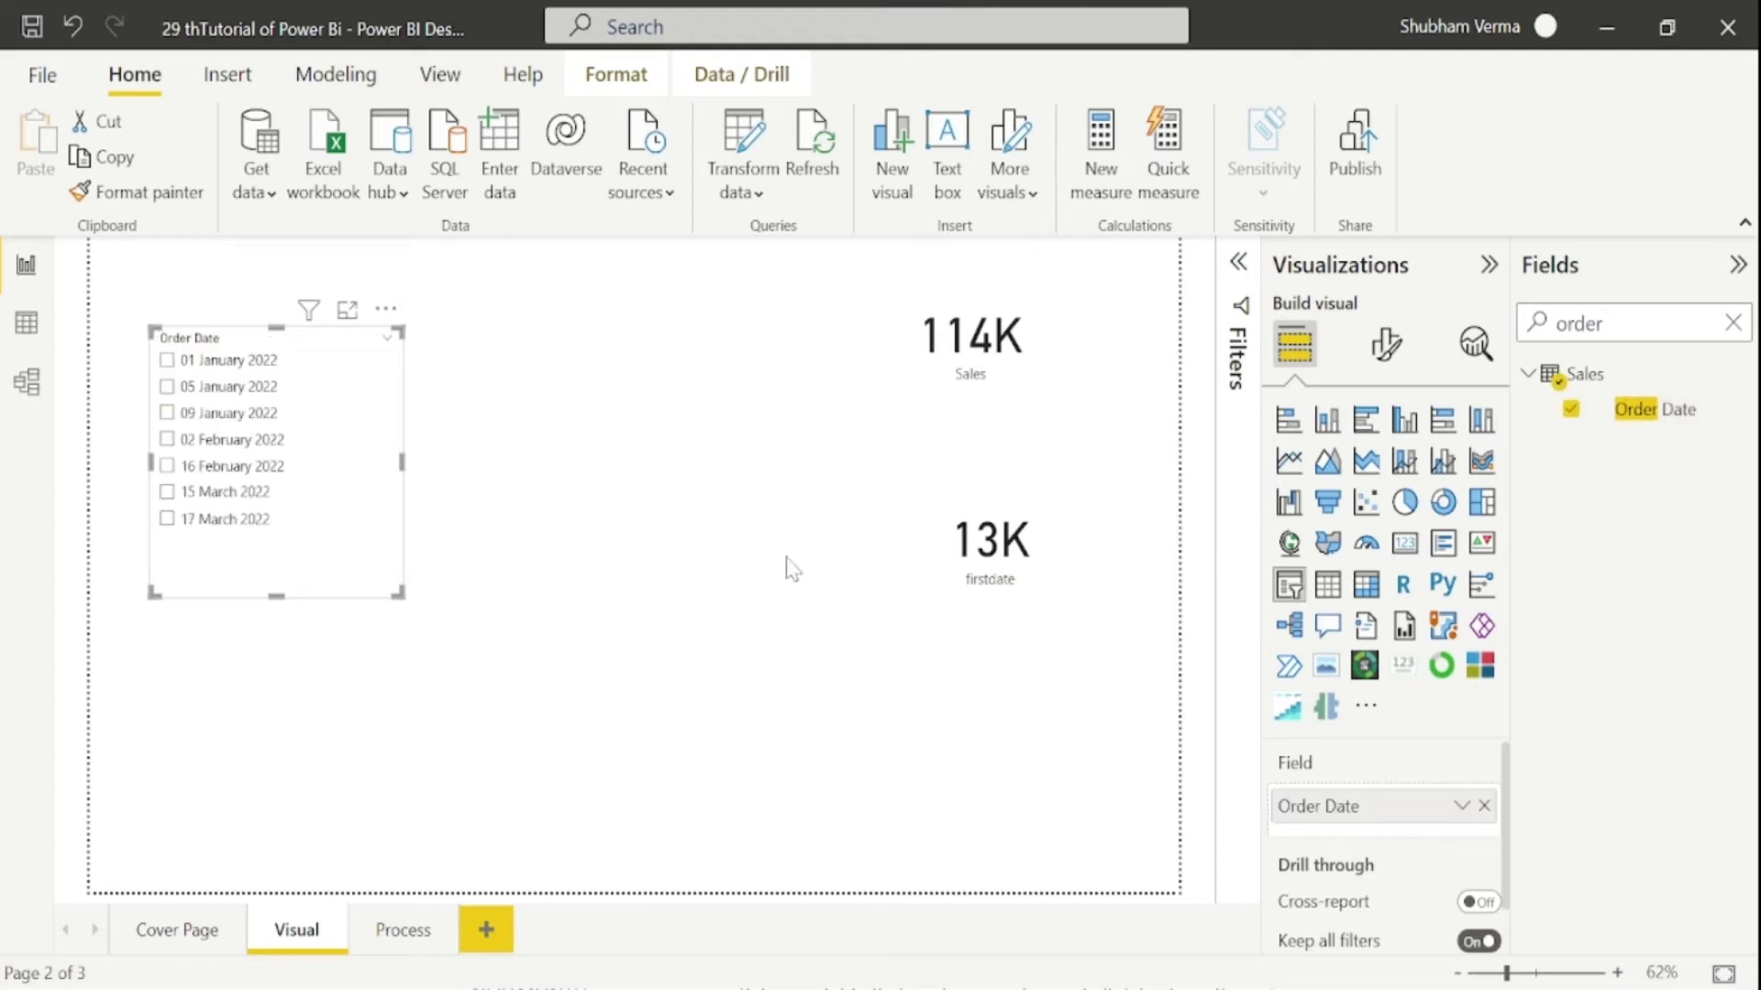
pyautogui.click(1048, 541)
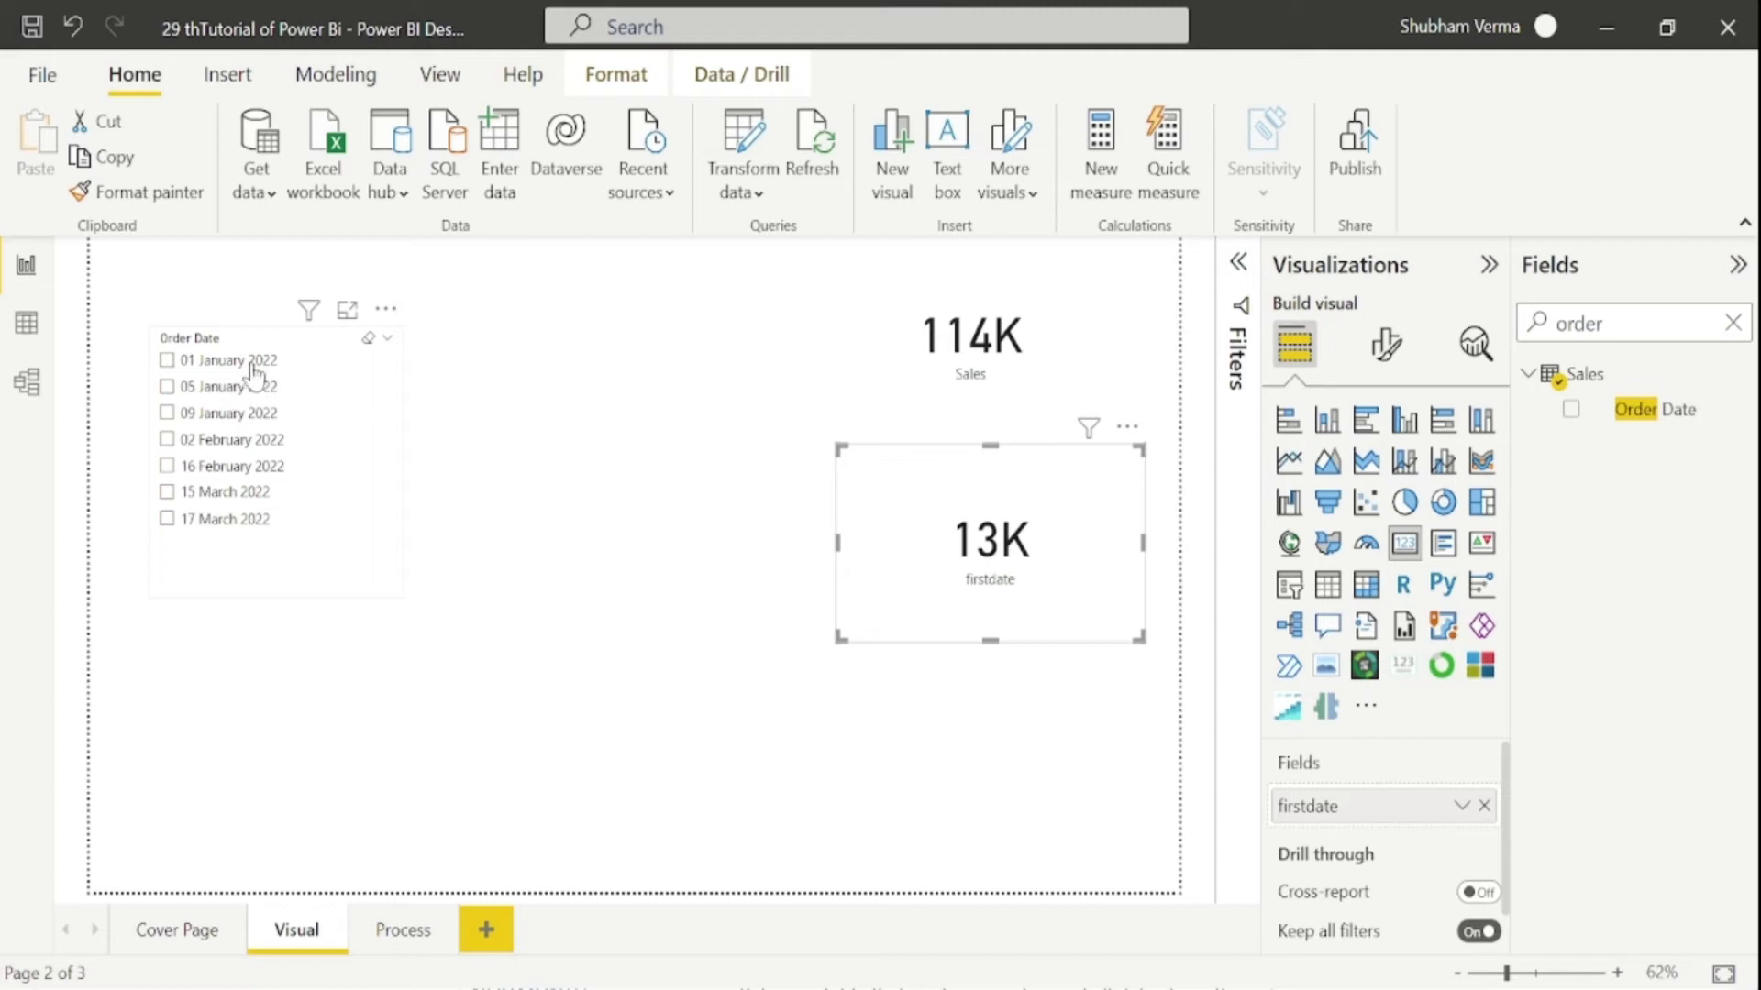
pyautogui.click(169, 363)
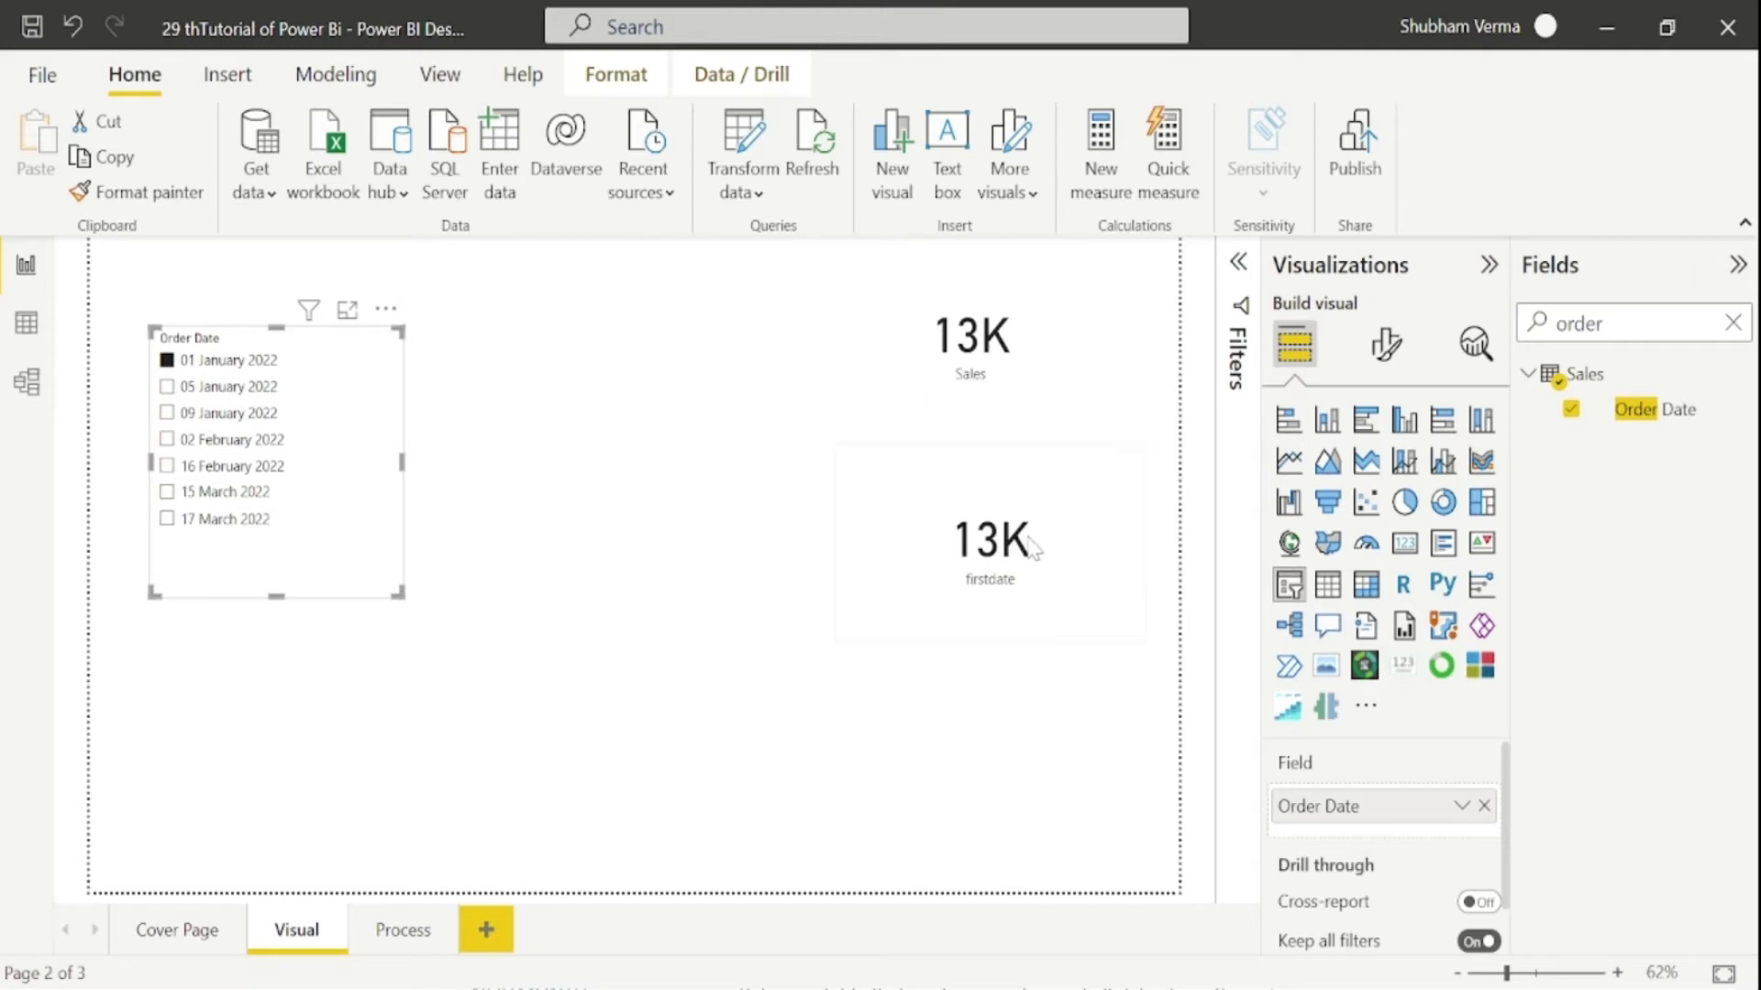
pyautogui.click(170, 373)
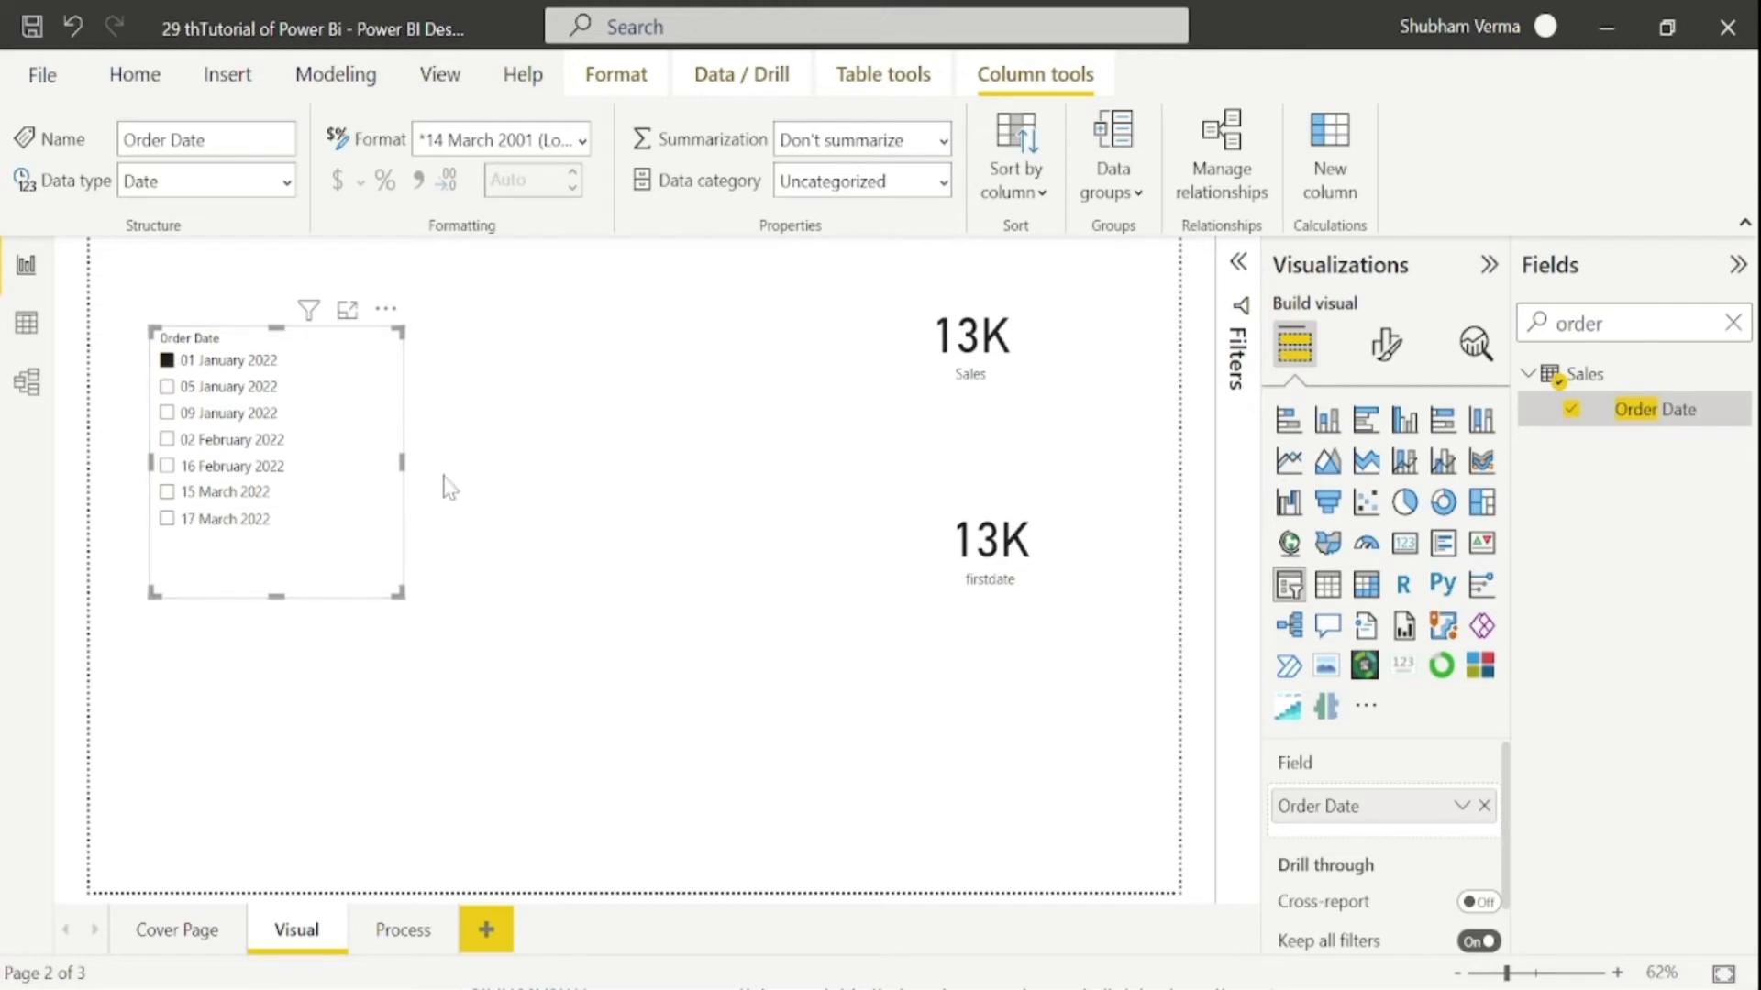
# Step: Filter the Sales table's Order Date to 01 January 2022 only, and launch Calculator
pyautogui.click(26, 323)
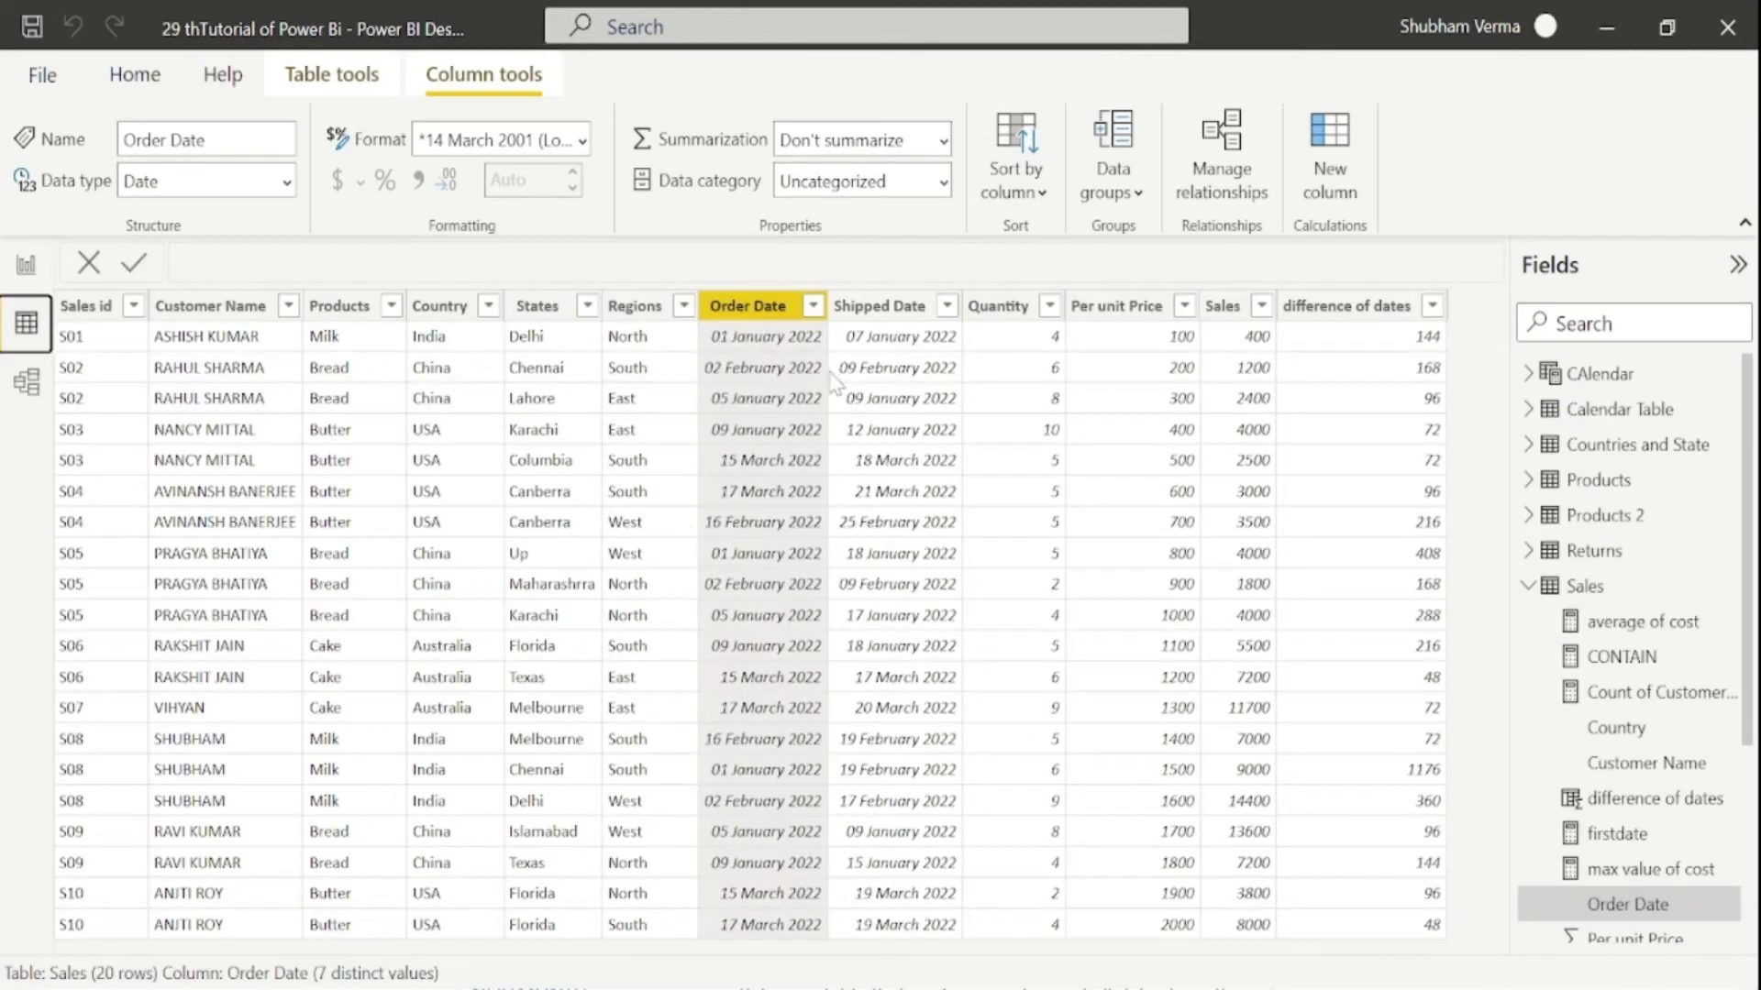
pyautogui.click(813, 306)
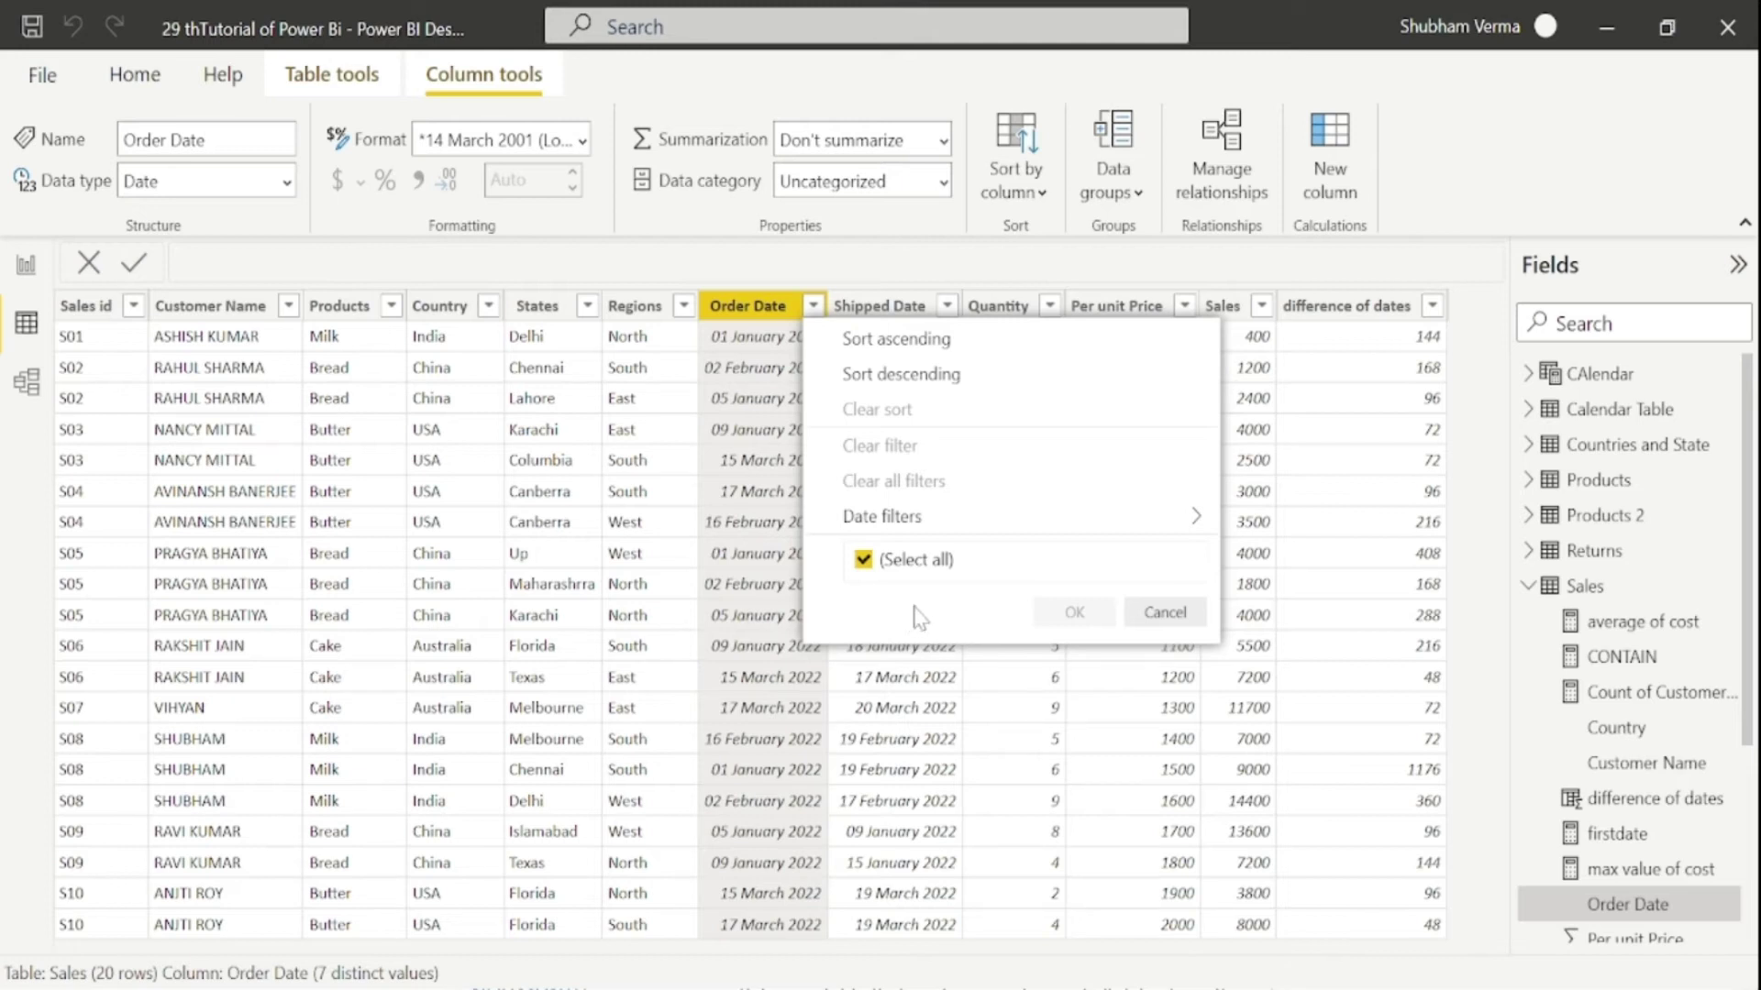
pyautogui.moveTo(959, 525)
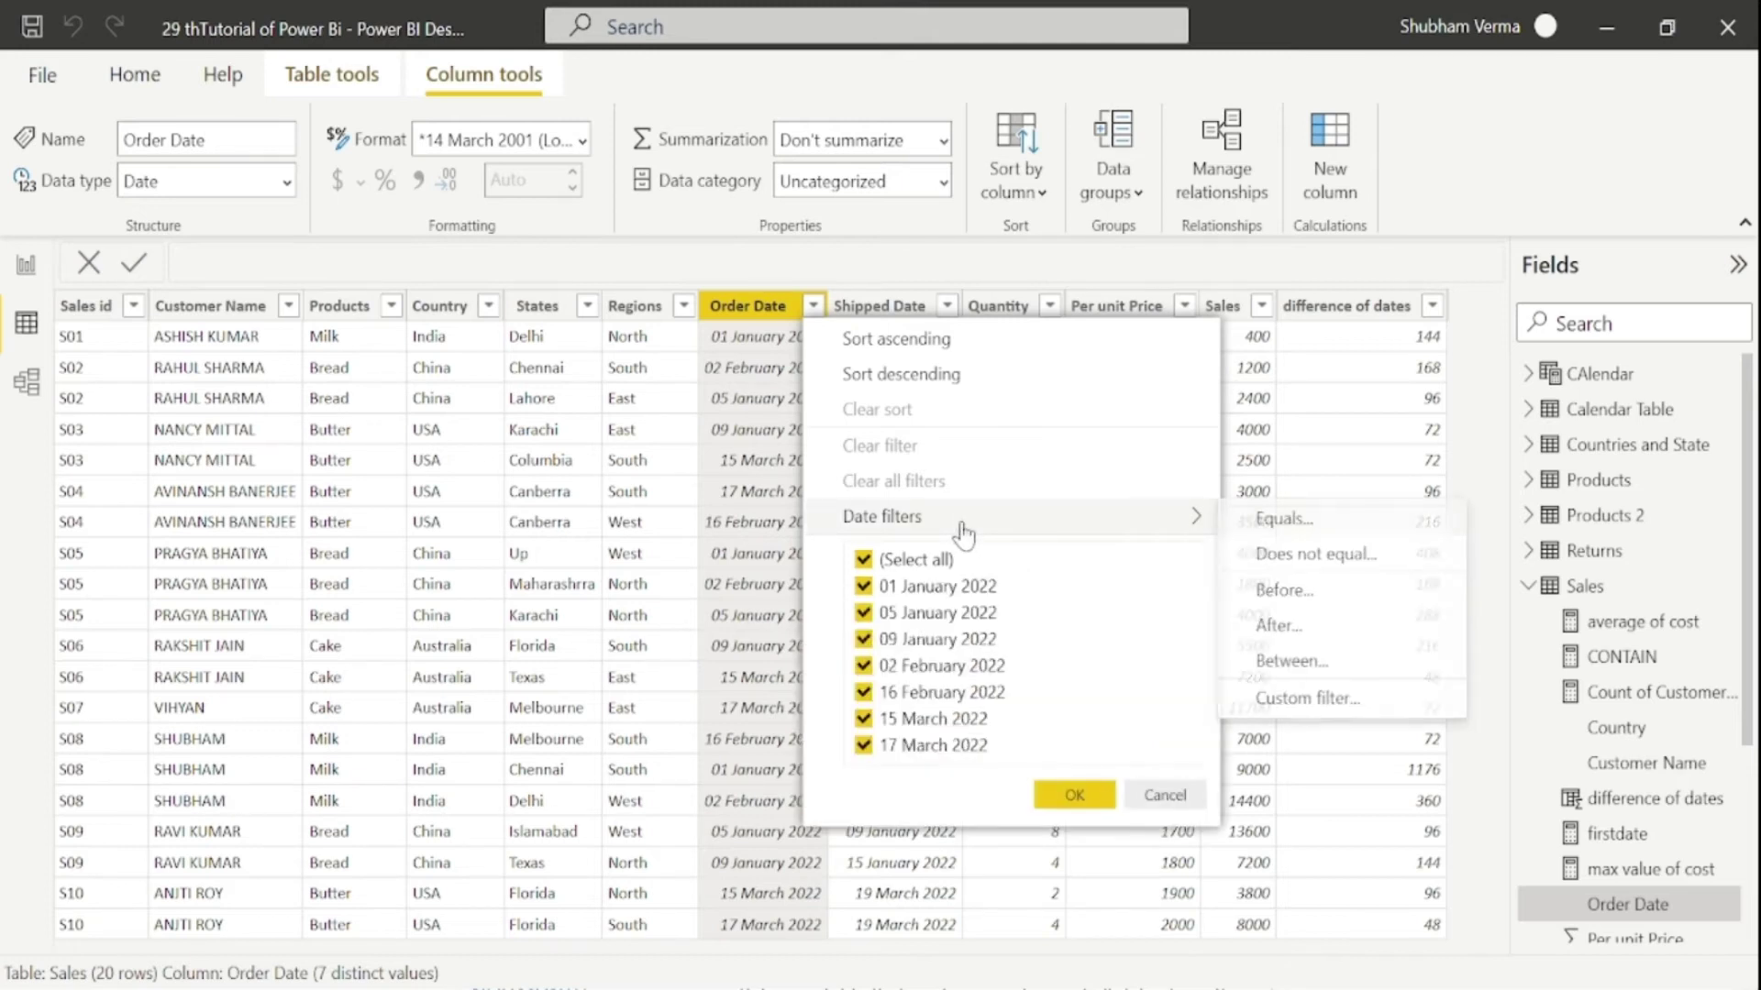
pyautogui.click(865, 560)
pyautogui.click(863, 587)
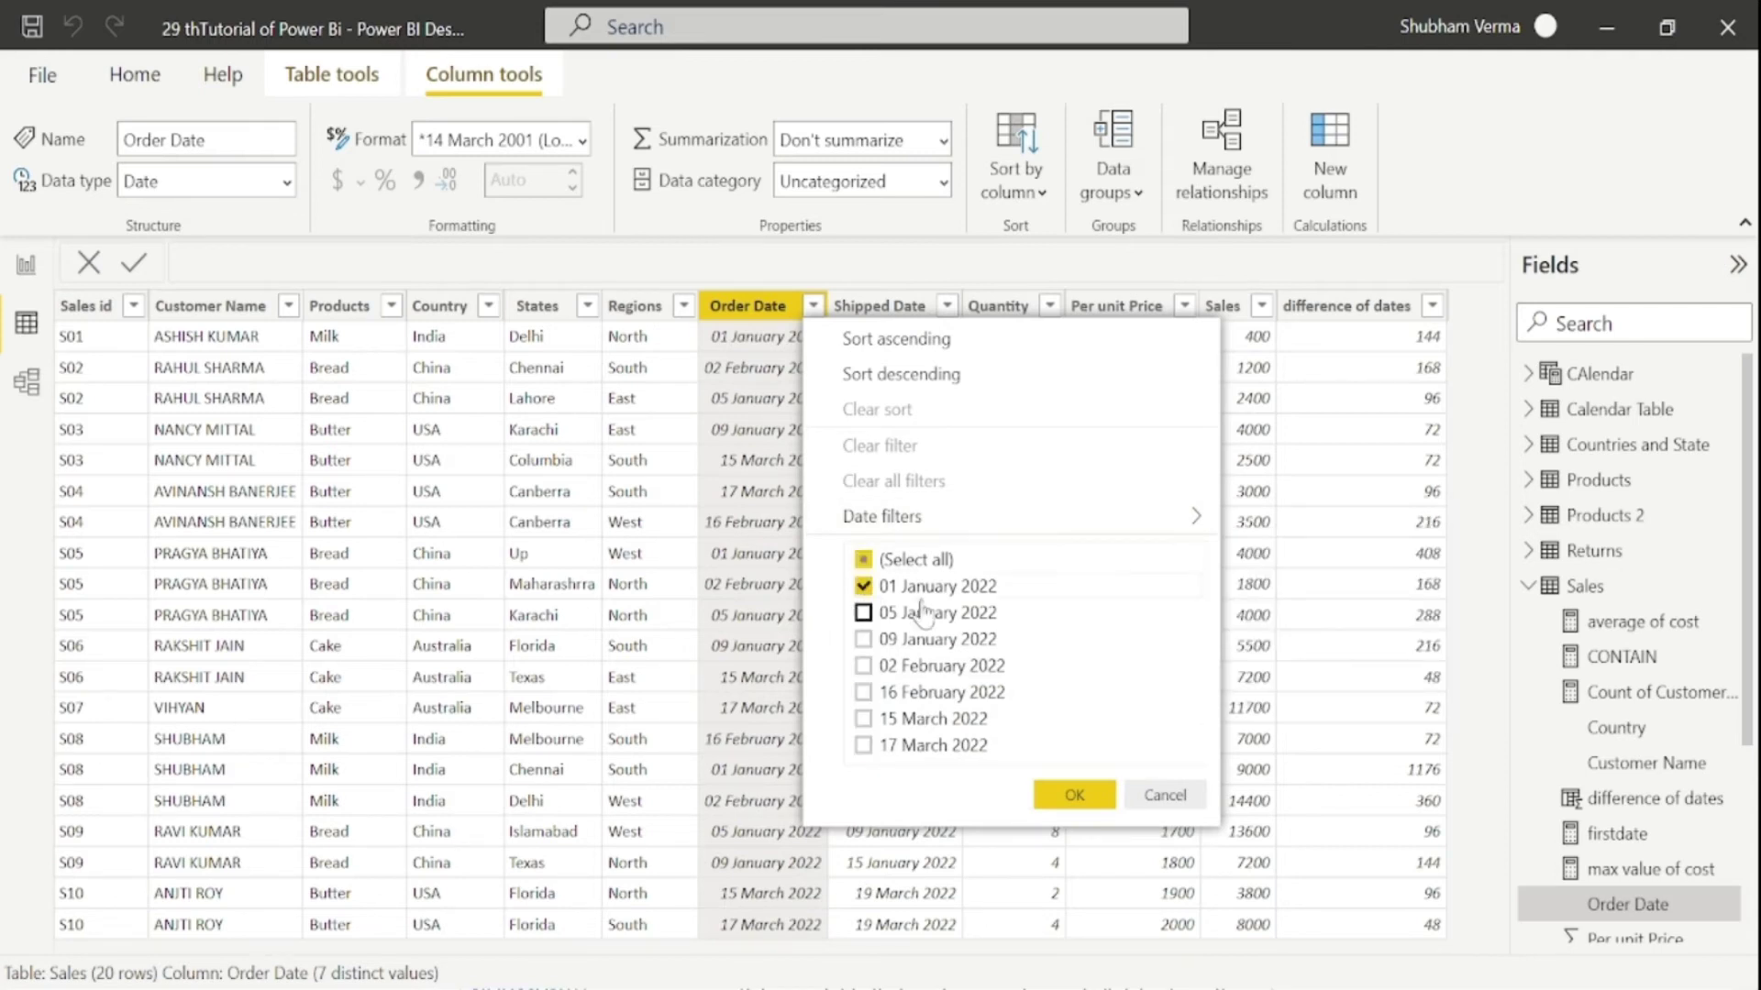
pyautogui.click(1074, 795)
pyautogui.press('XF86Calculator')
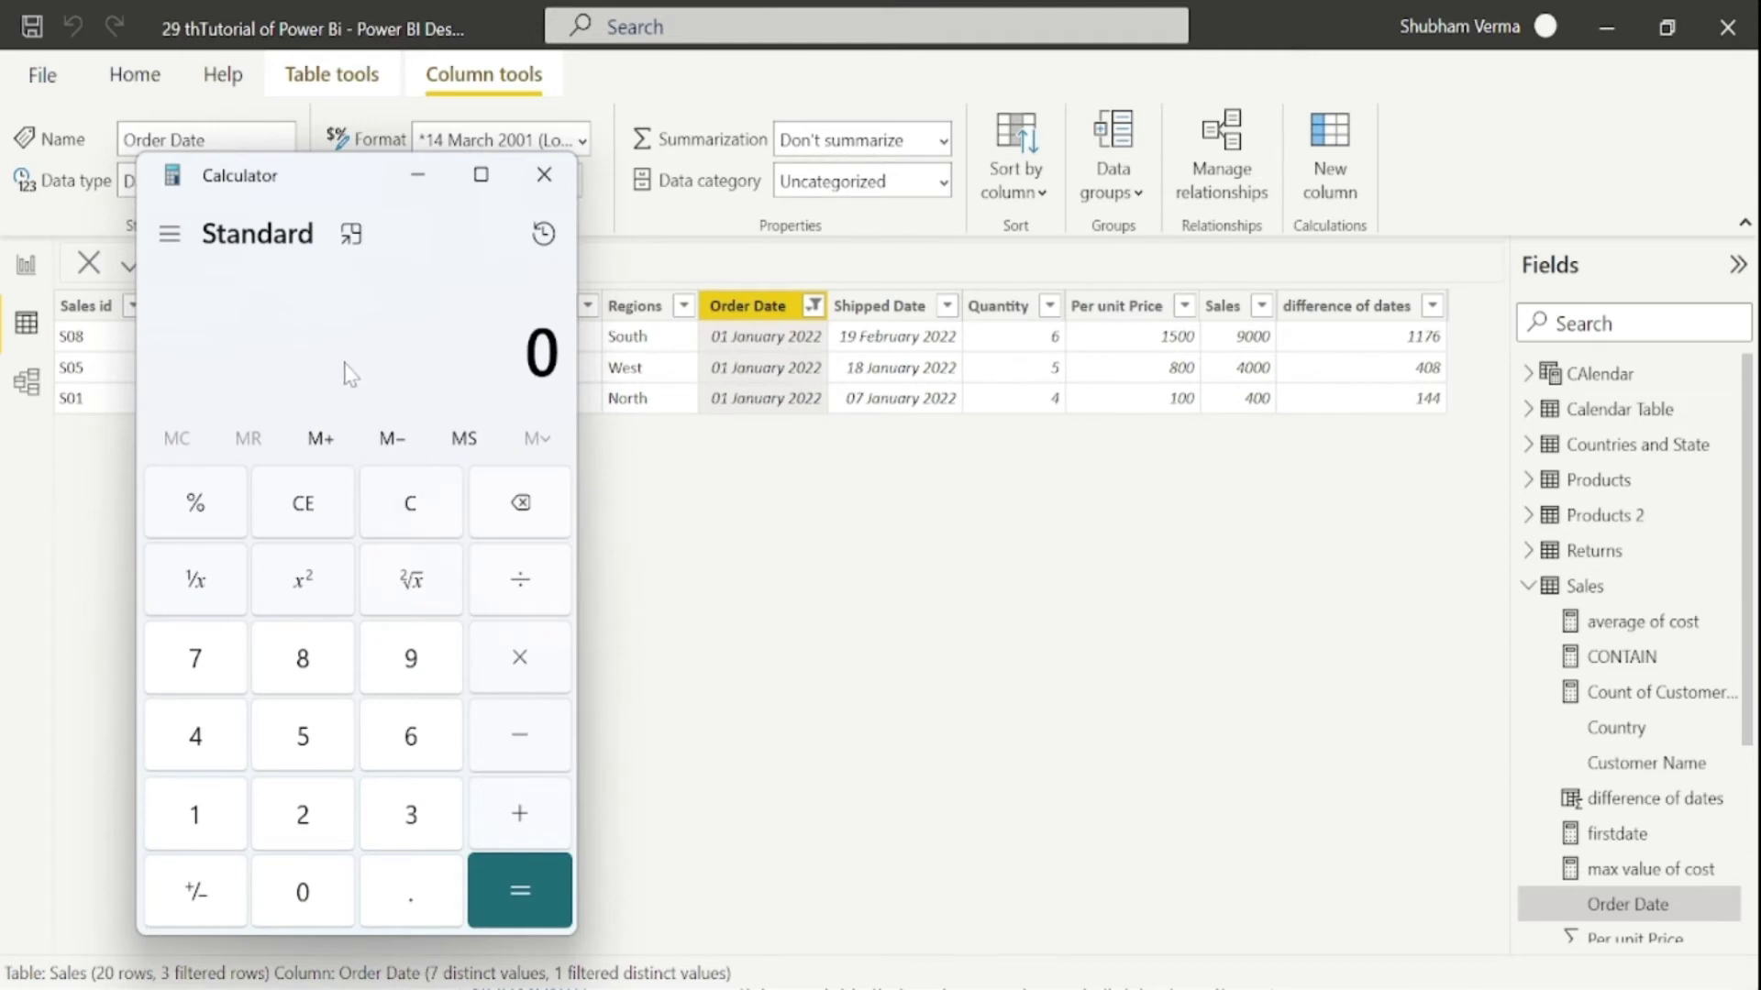
# Step: Calculate 9000 + 4000 + 300 in Calculator, giving 13,300
pyautogui.write('9,000')
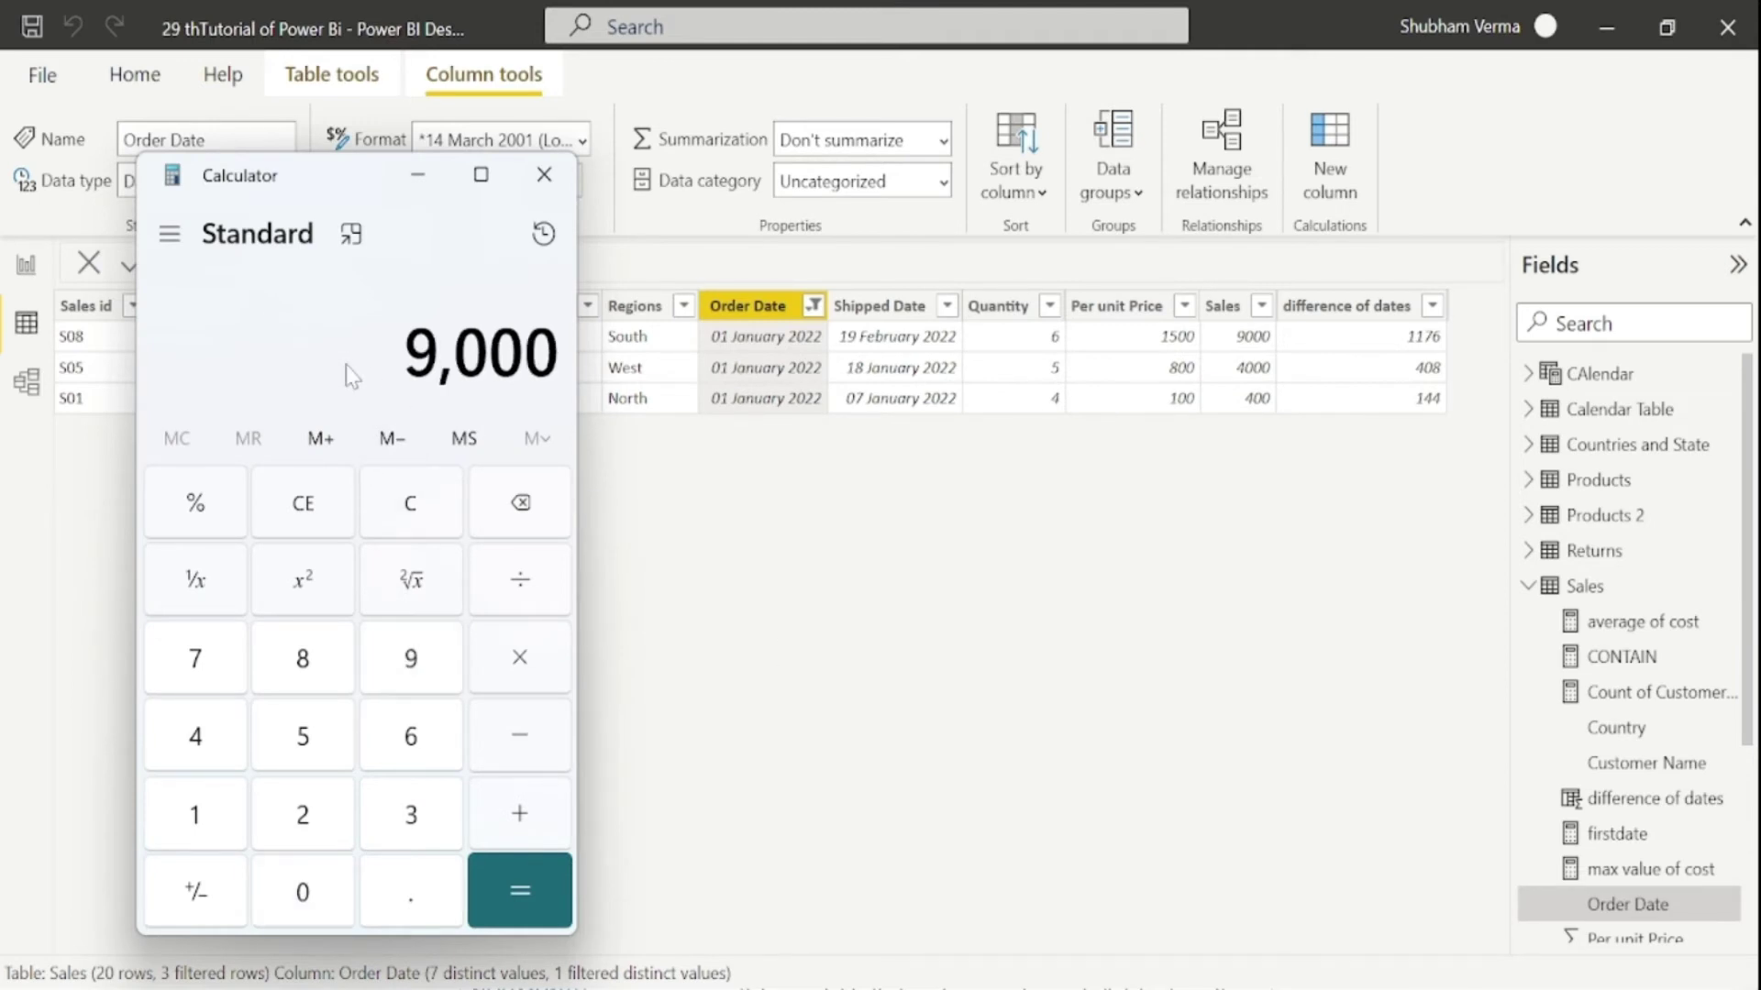
pyautogui.press('+')
pyautogui.write('4000')
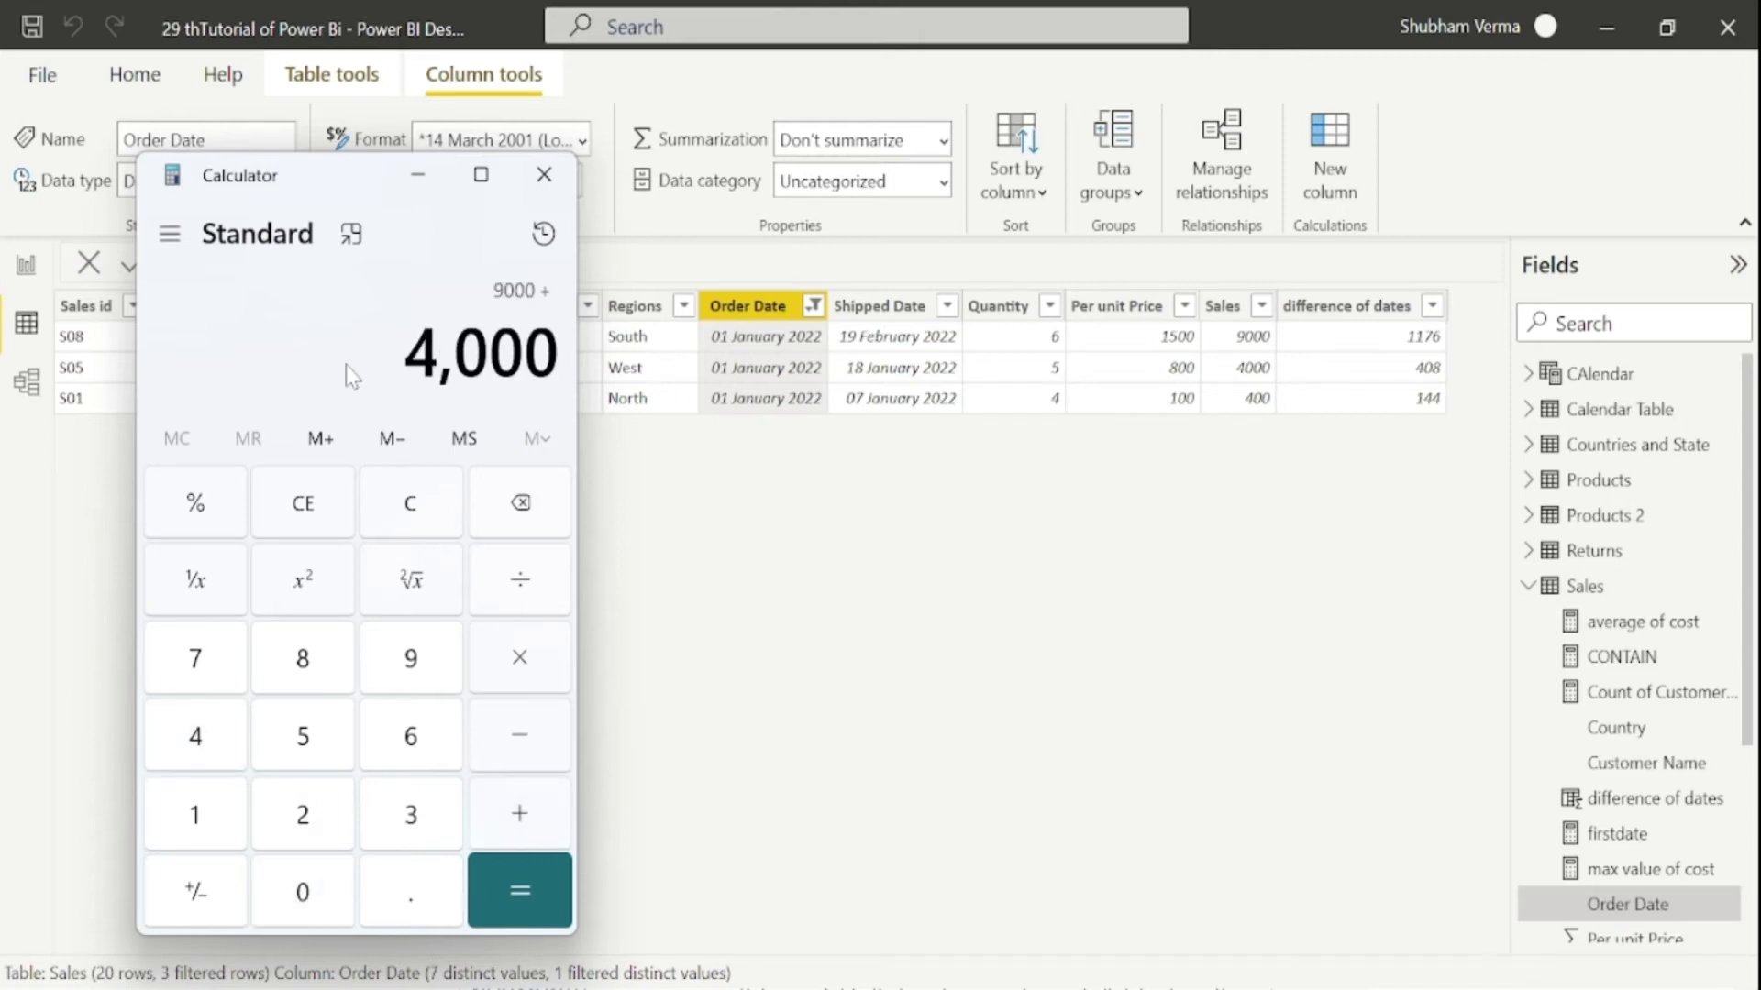
pyautogui.press('+')
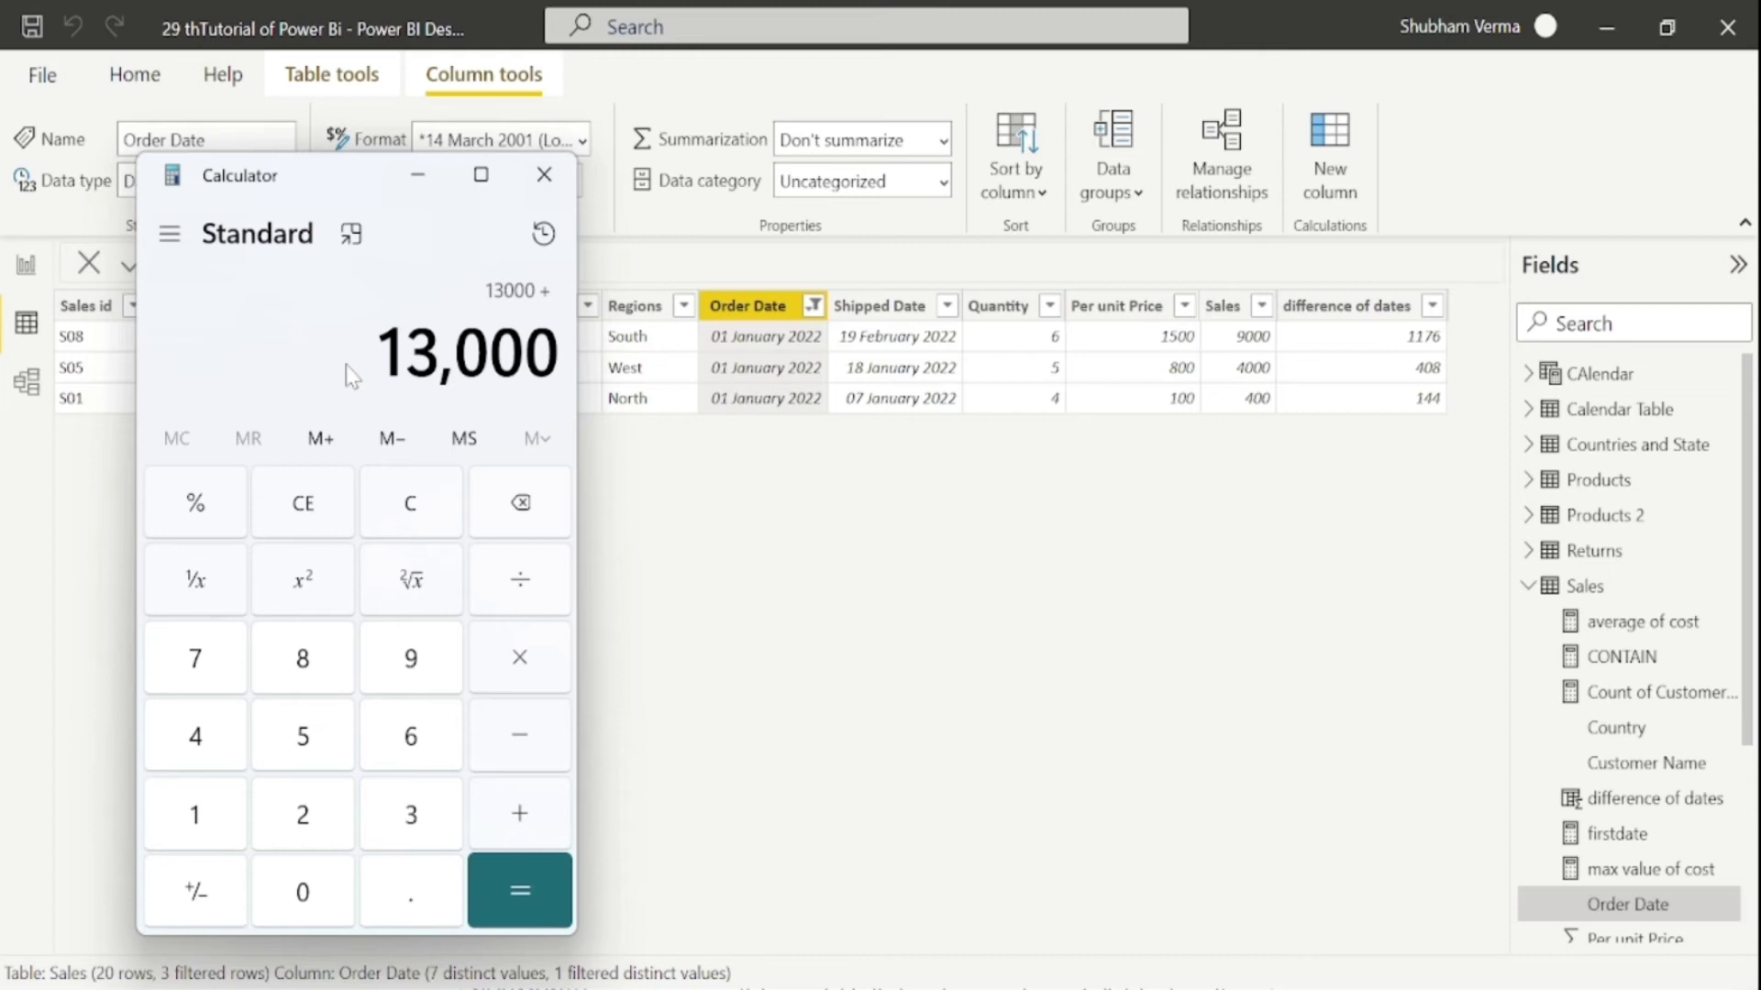
pyautogui.write('300')
pyautogui.press('Return')
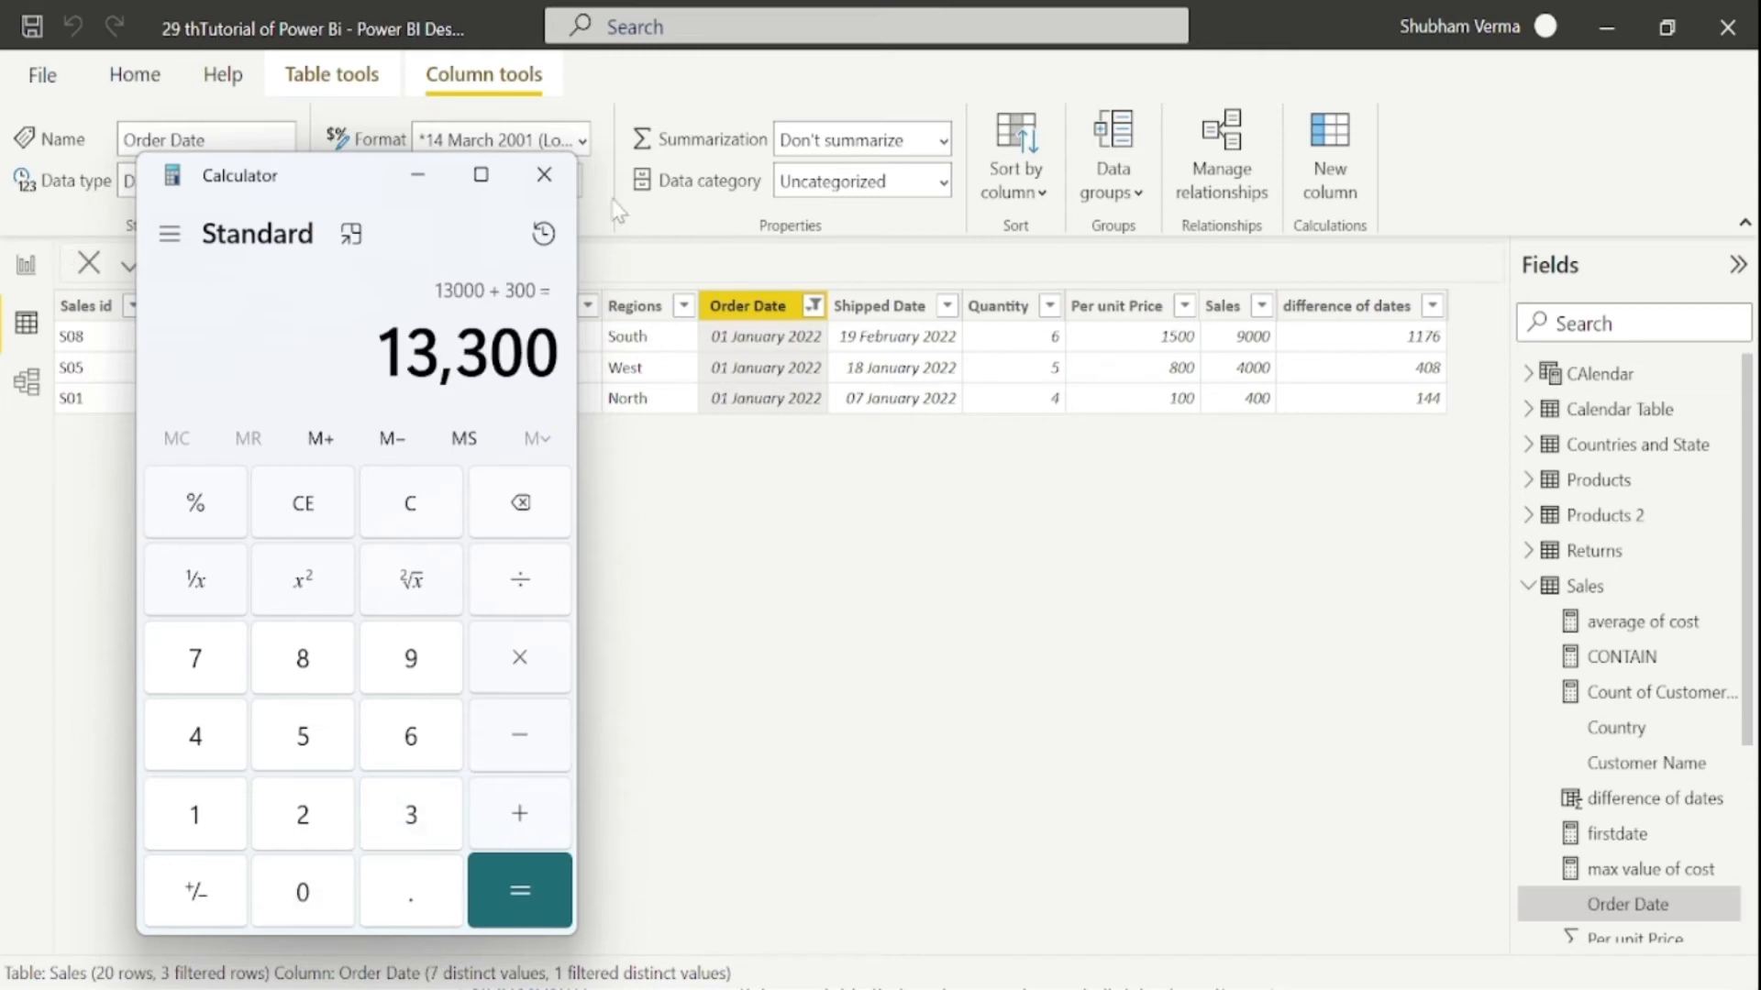
# Step: Minimize Calculator and return to the report page, selecting the Sales and firstdate cards
pyautogui.click(417, 174)
pyautogui.click(26, 265)
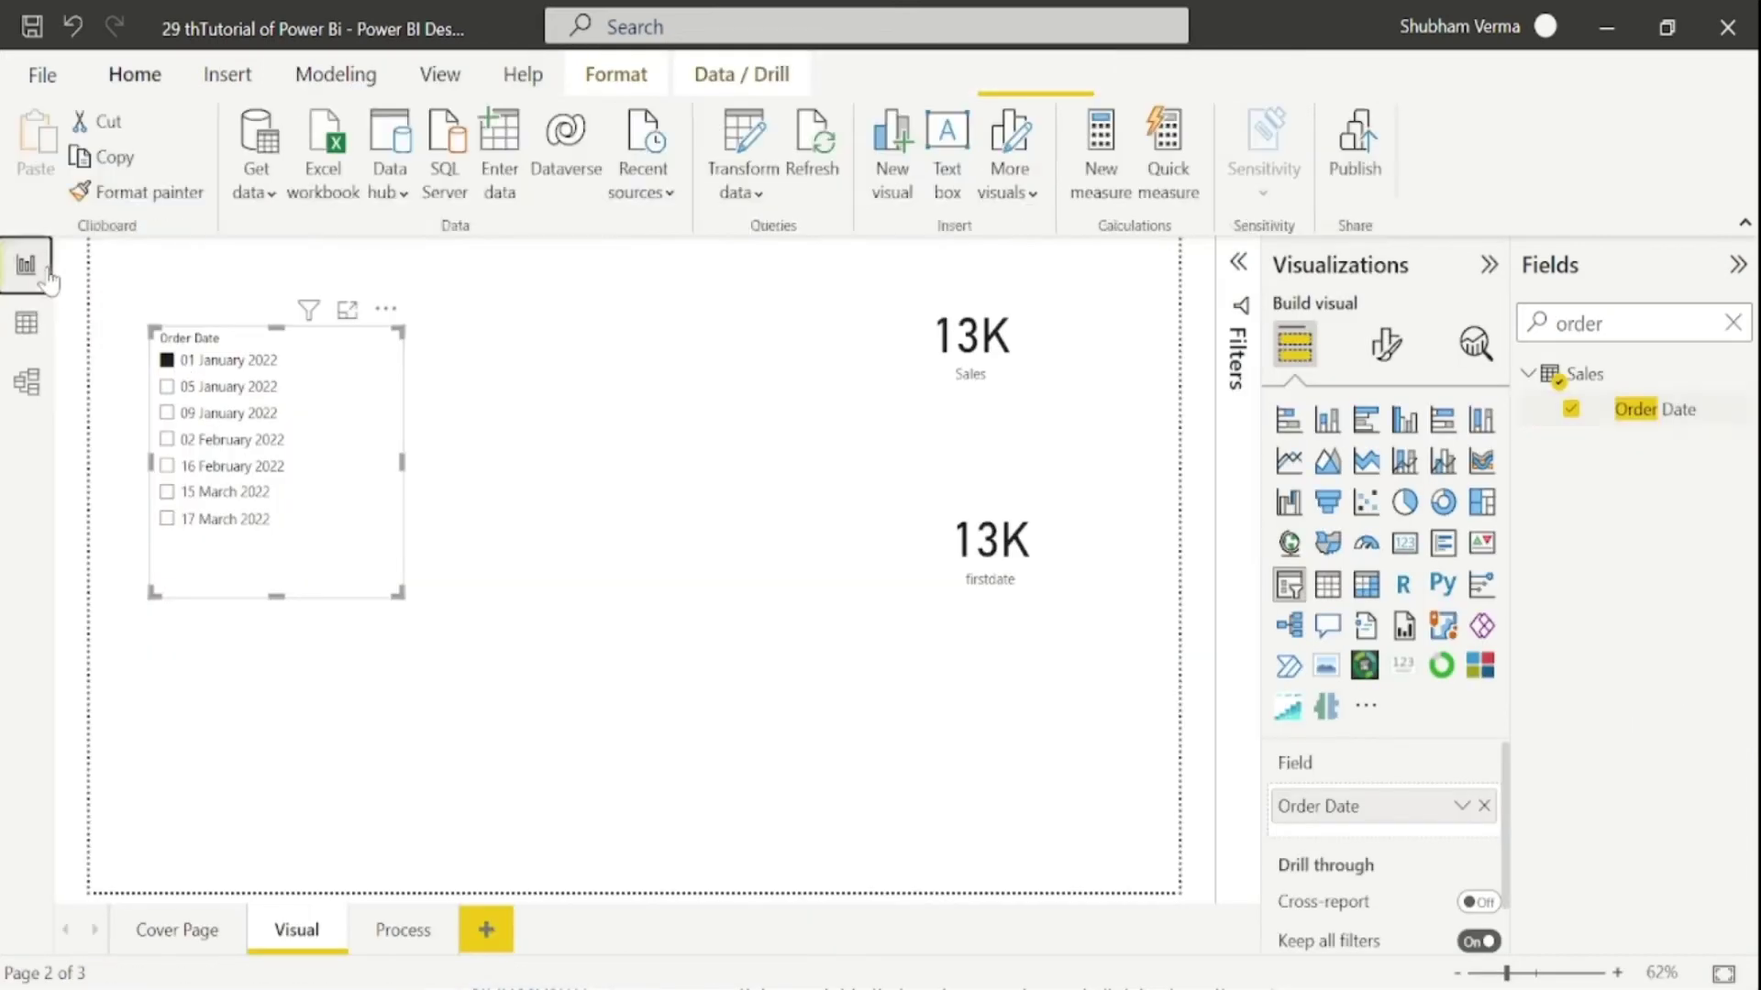
pyautogui.click(983, 380)
pyautogui.click(1003, 570)
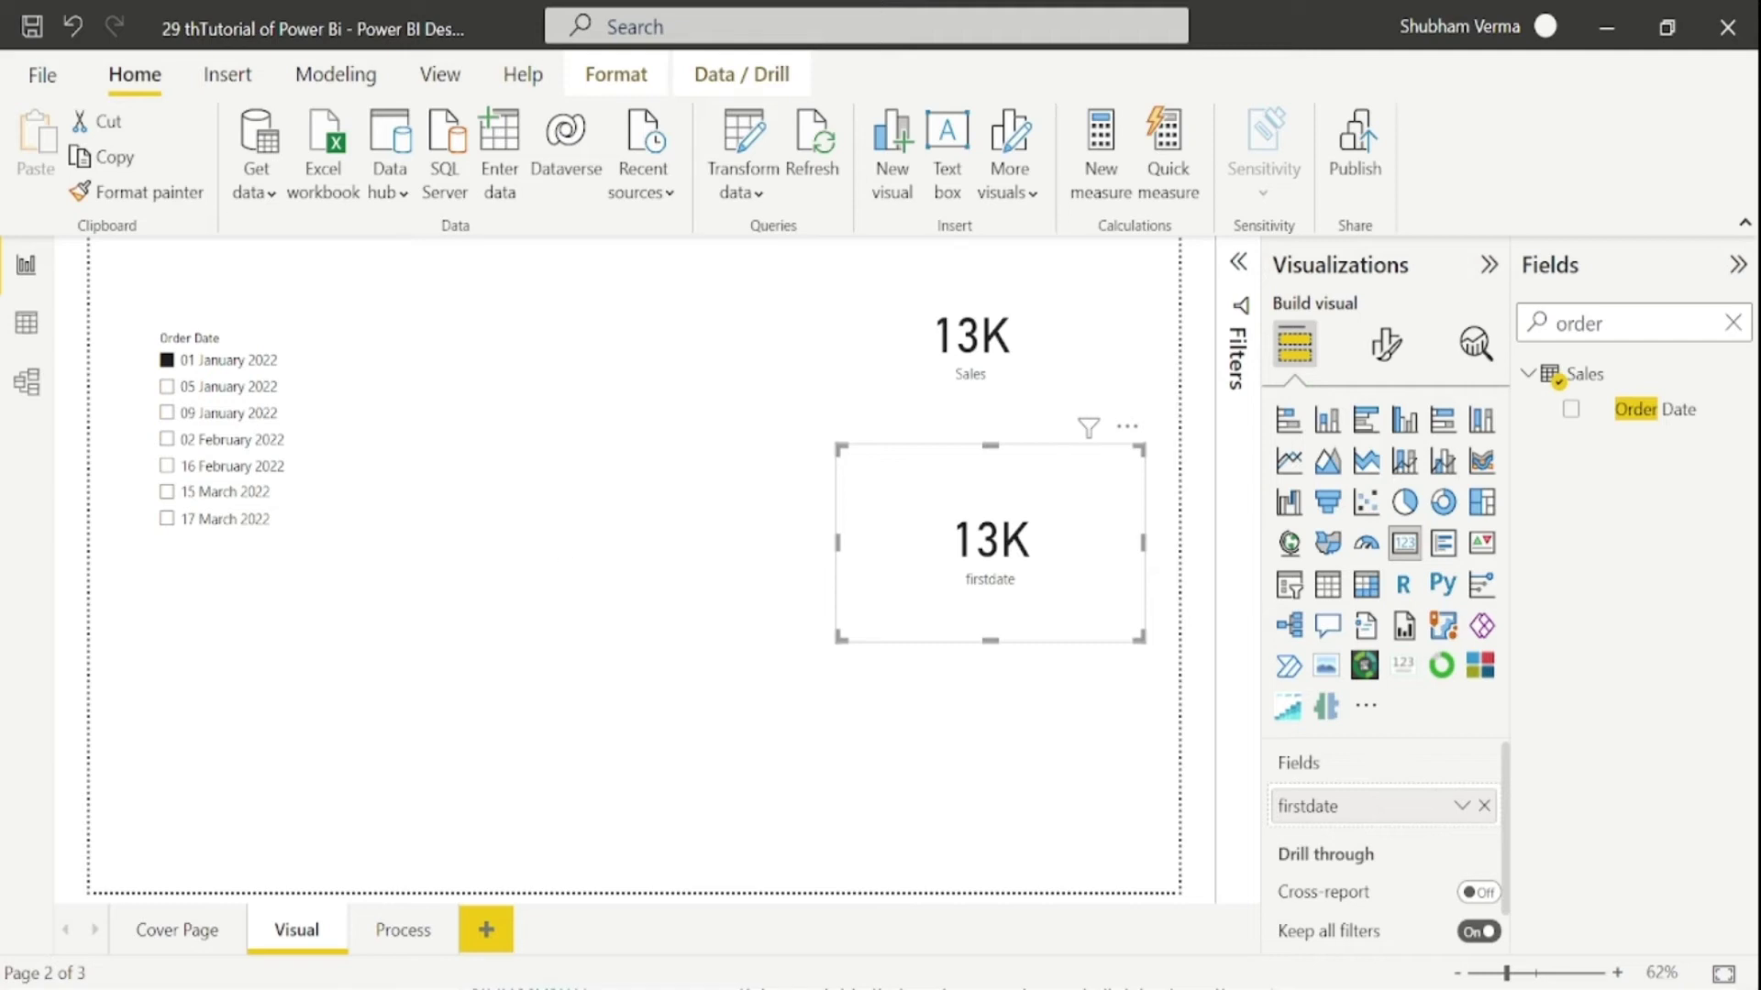
# Step: Look up the LASTDATE function on Microsoft Learn, then return to Power BI Desktop
pyautogui.moveTo(908, 986)
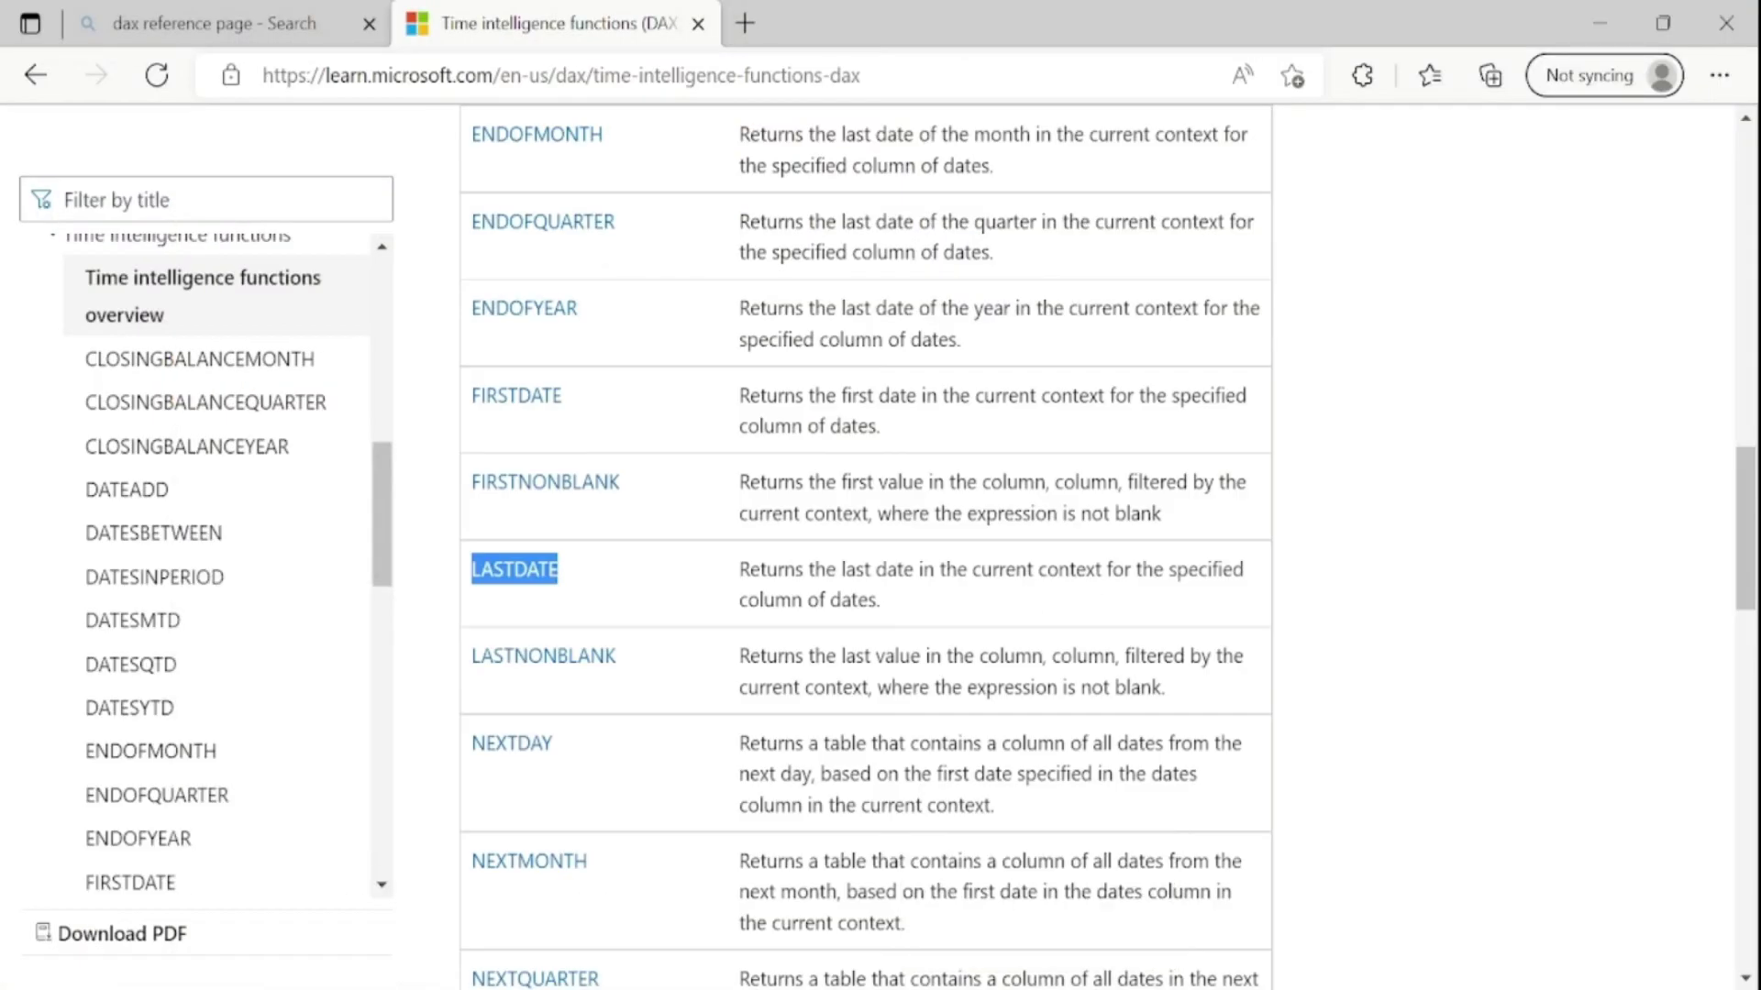
pyautogui.click(1428, 798)
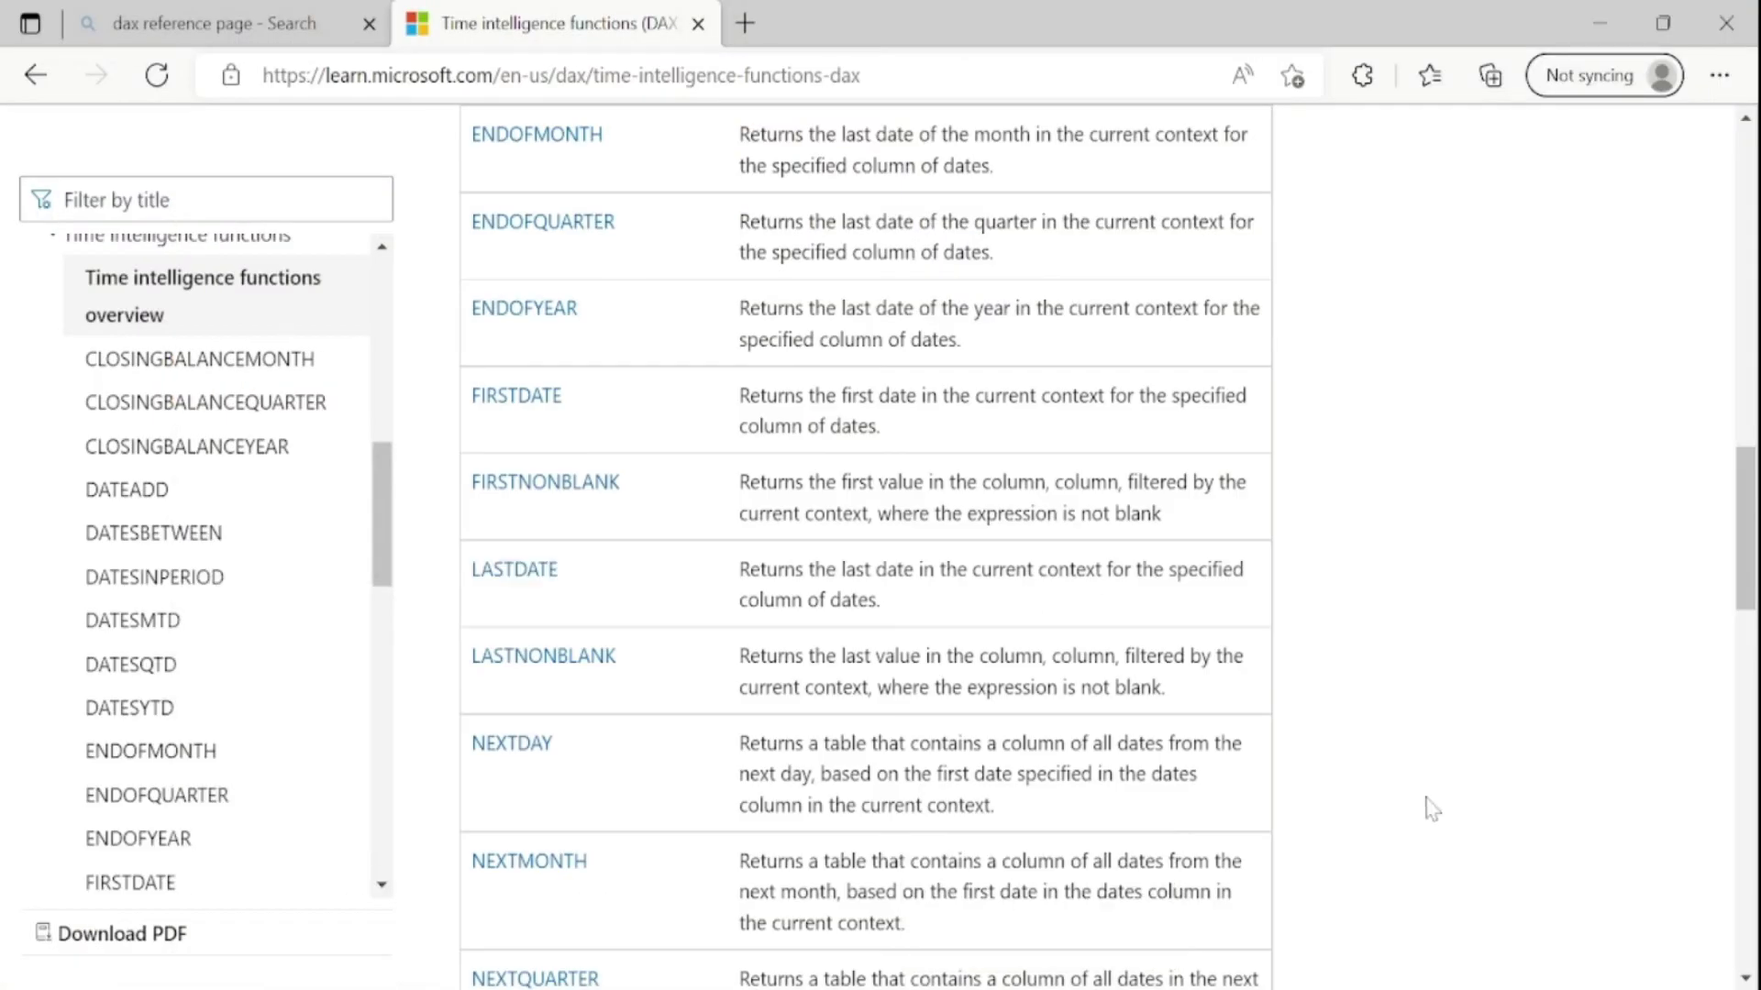
pyautogui.moveTo(624, 591); pyautogui.dragTo(475, 569)
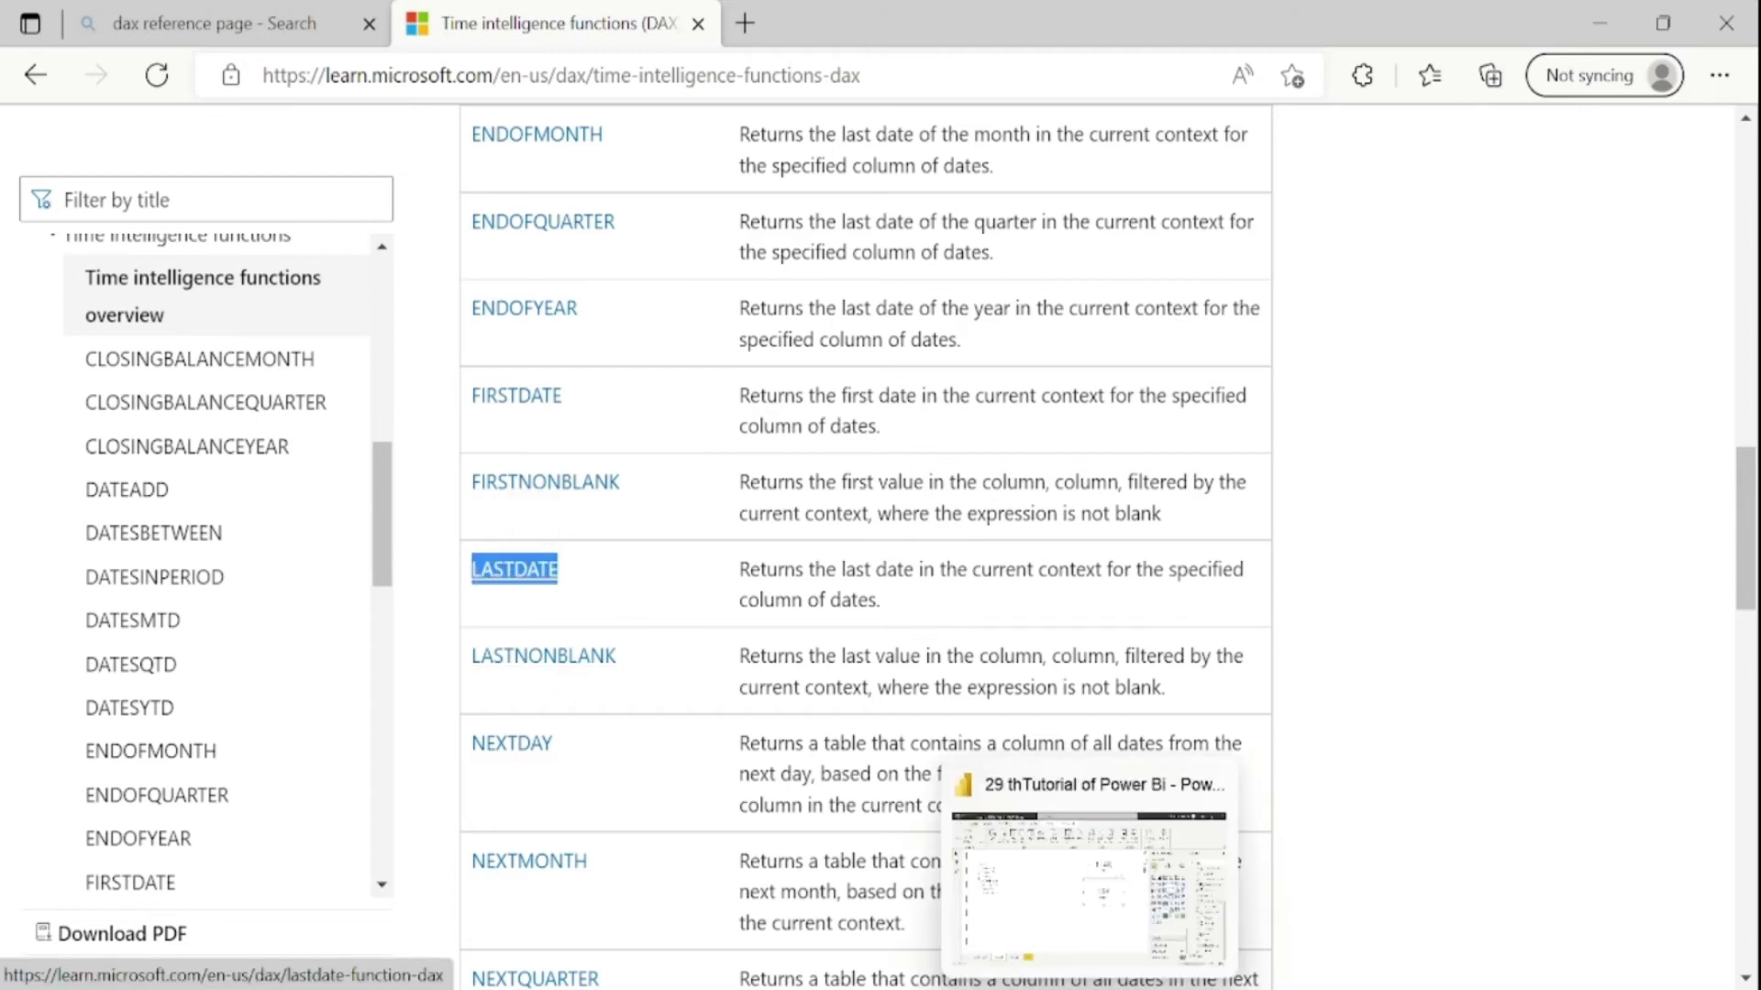
pyautogui.click(1091, 826)
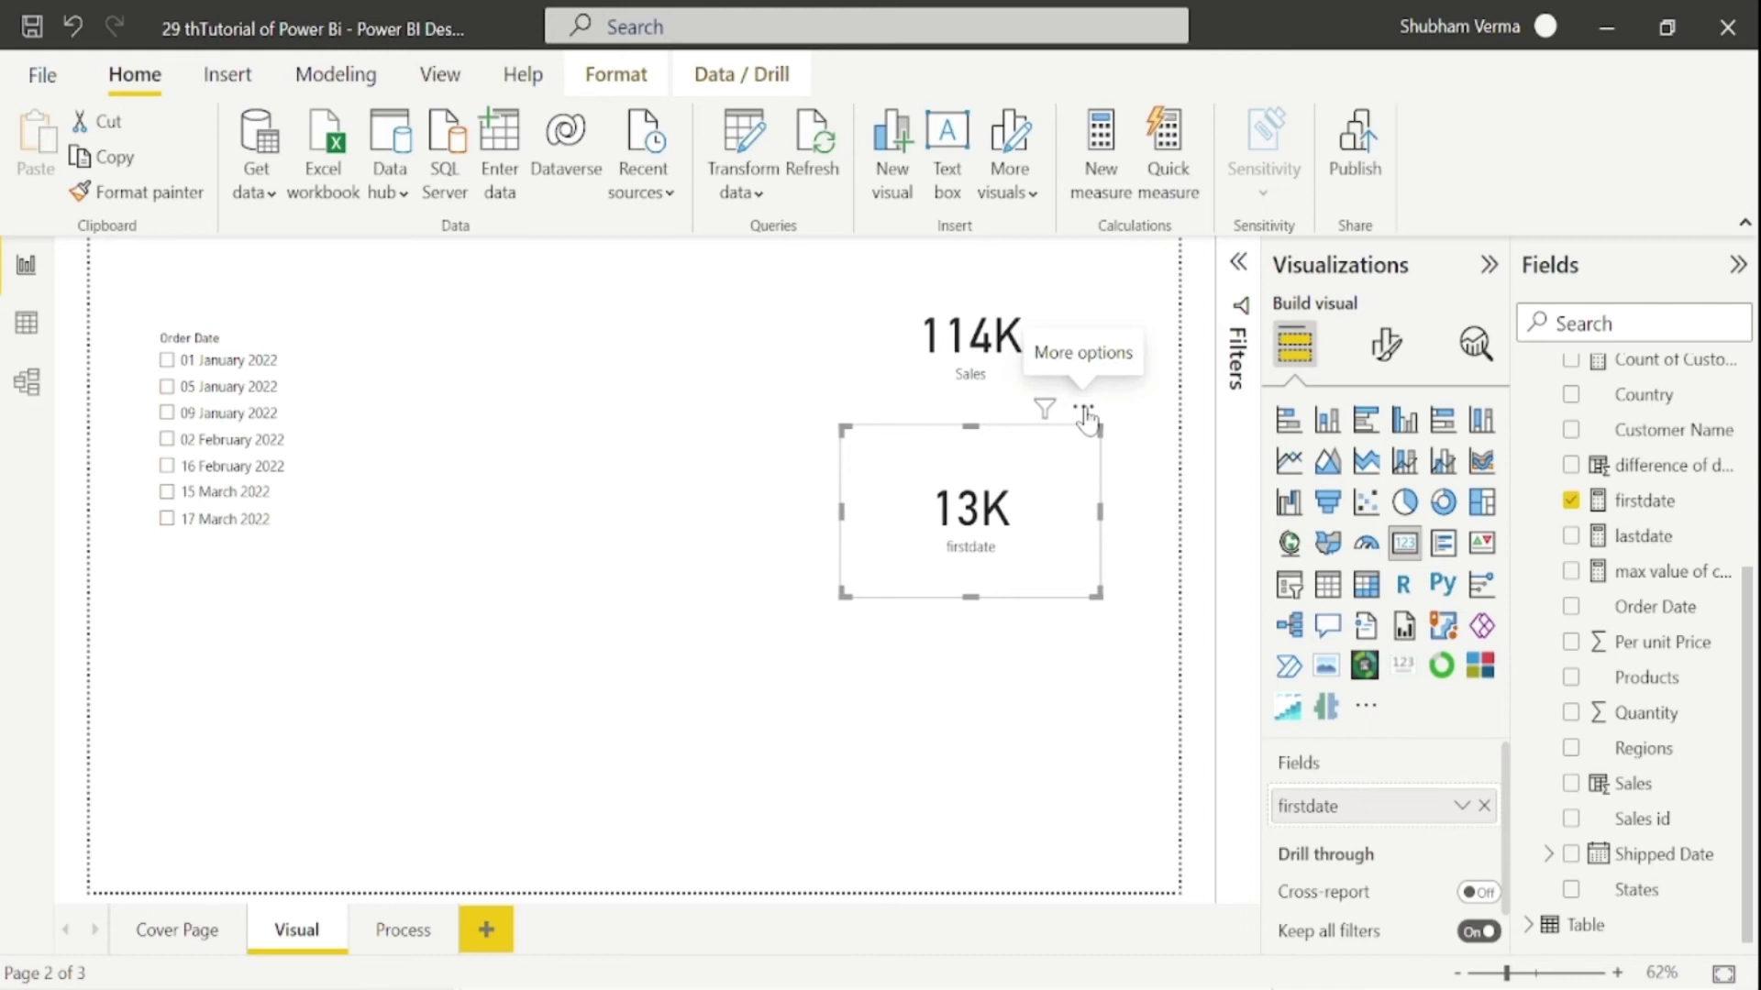
# Step: Replace the firstdate card with a new empty card and open the Order Date field's options
pyautogui.click(1085, 417)
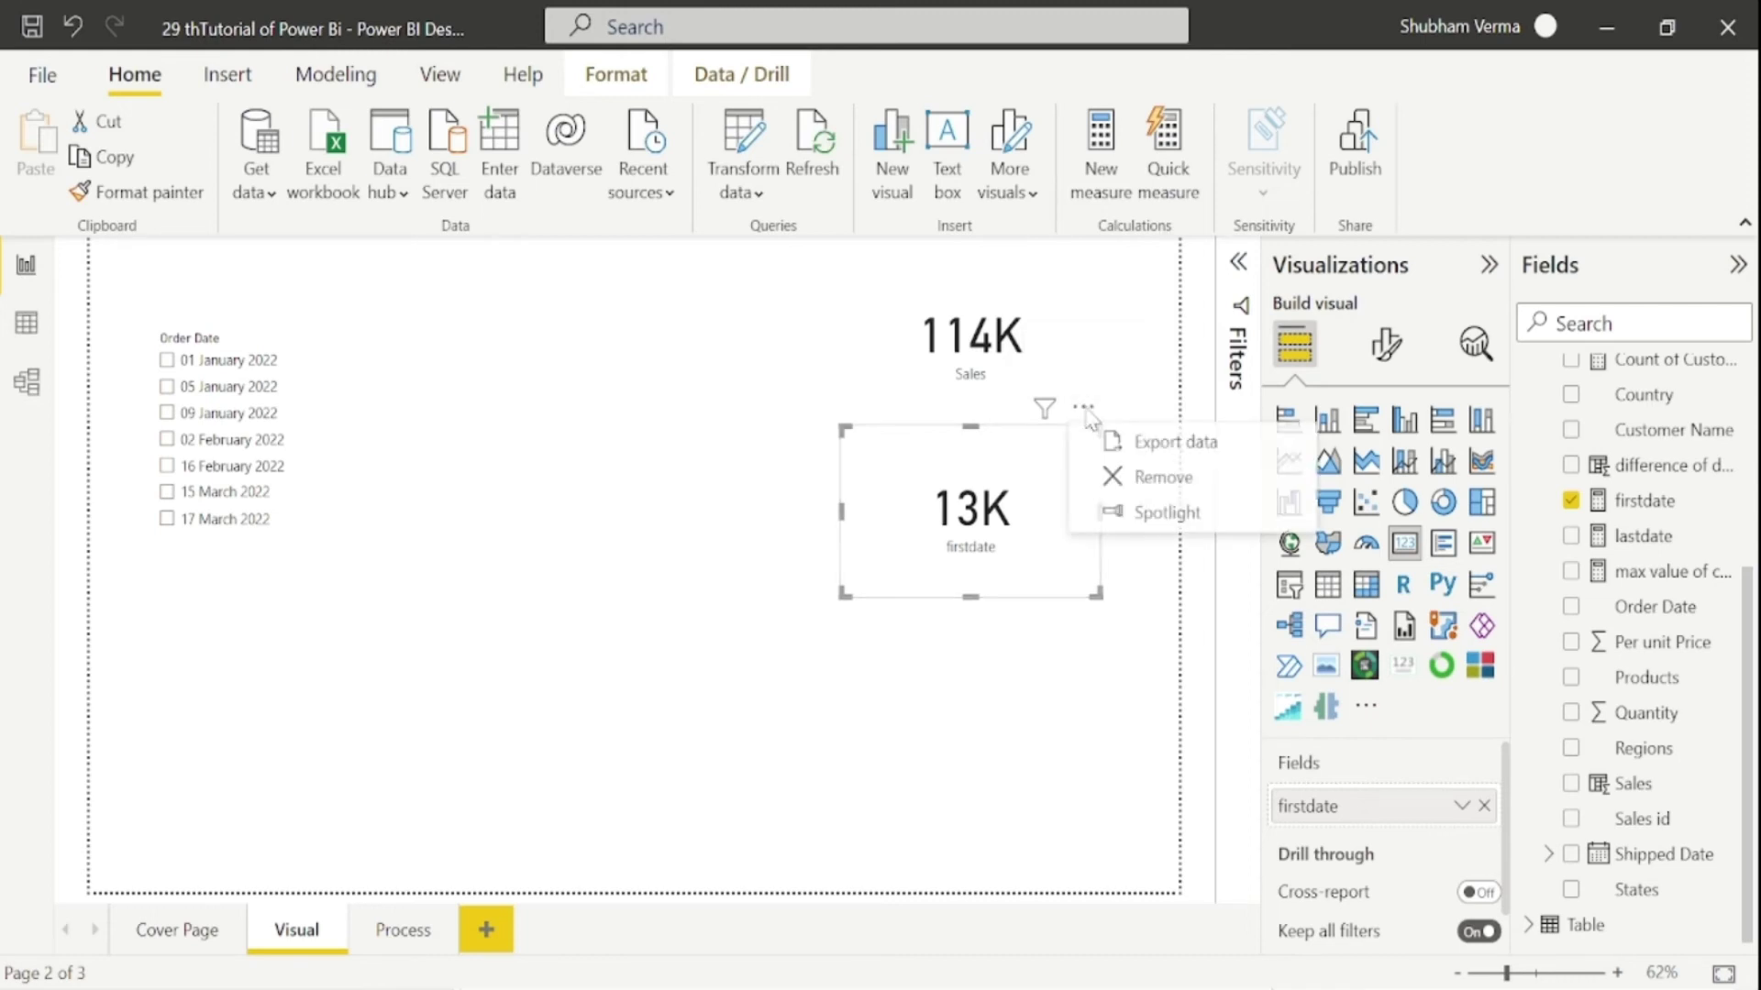
pyautogui.click(1119, 475)
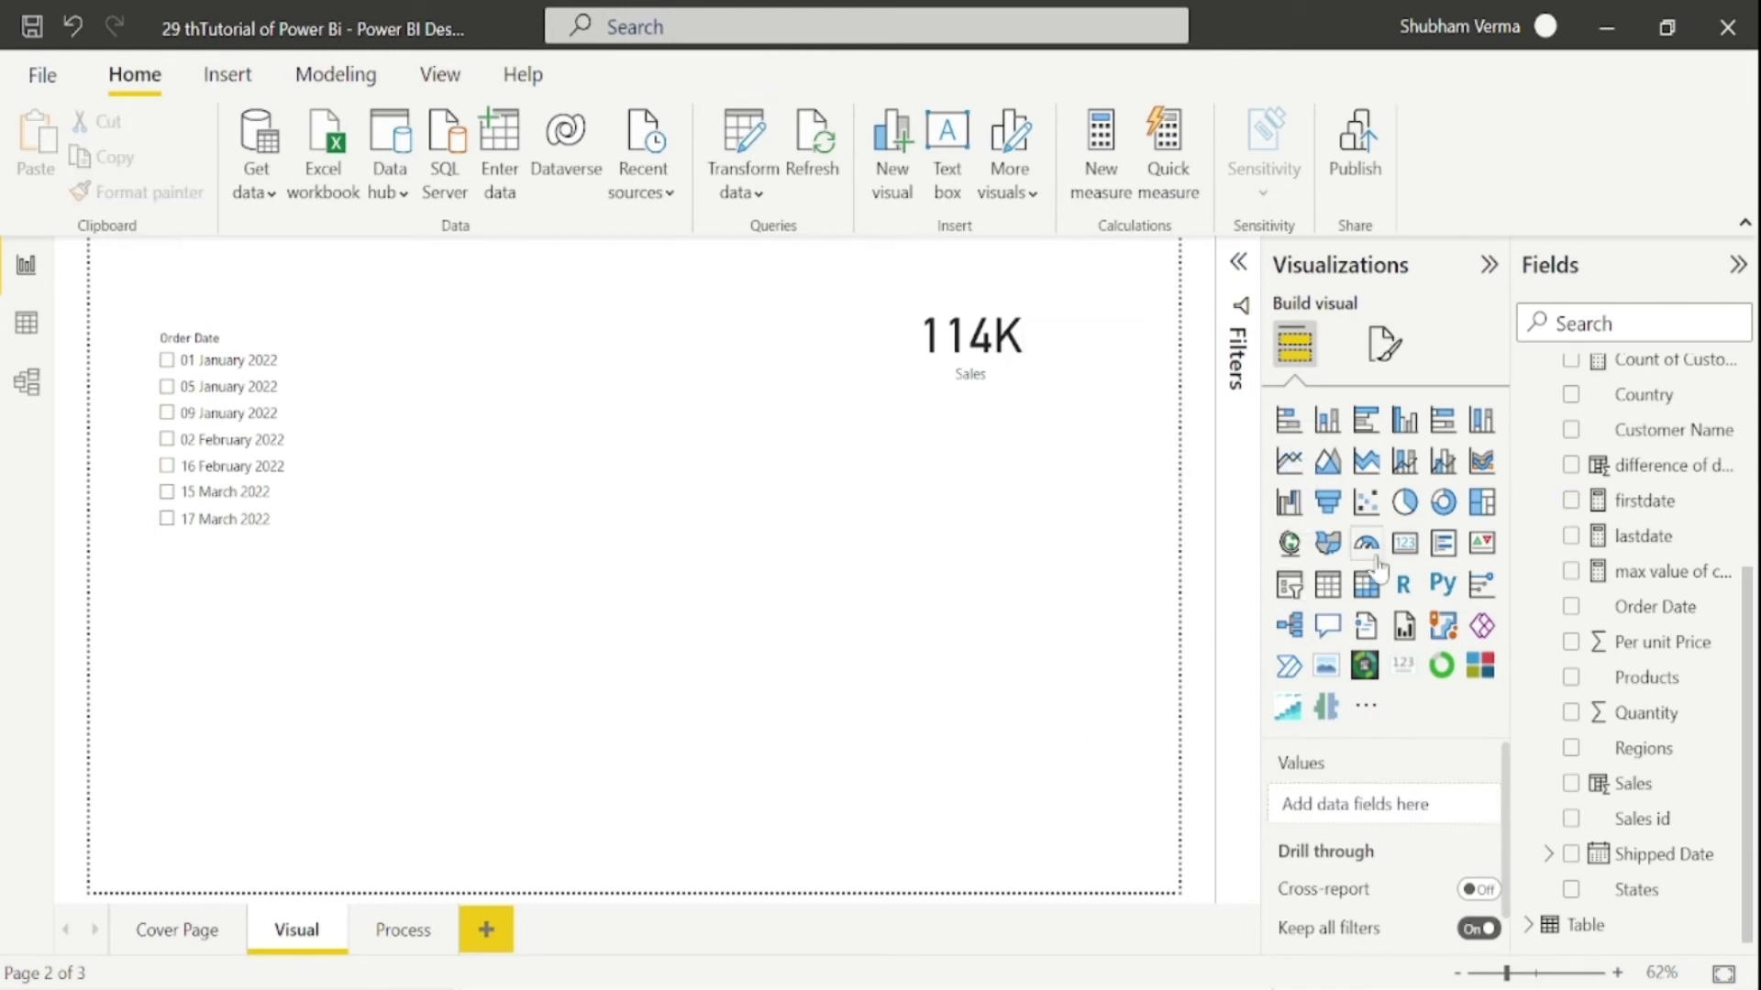
pyautogui.click(1405, 543)
pyautogui.moveTo(371, 605); pyautogui.dragTo(1069, 473)
pyautogui.click(1659, 555)
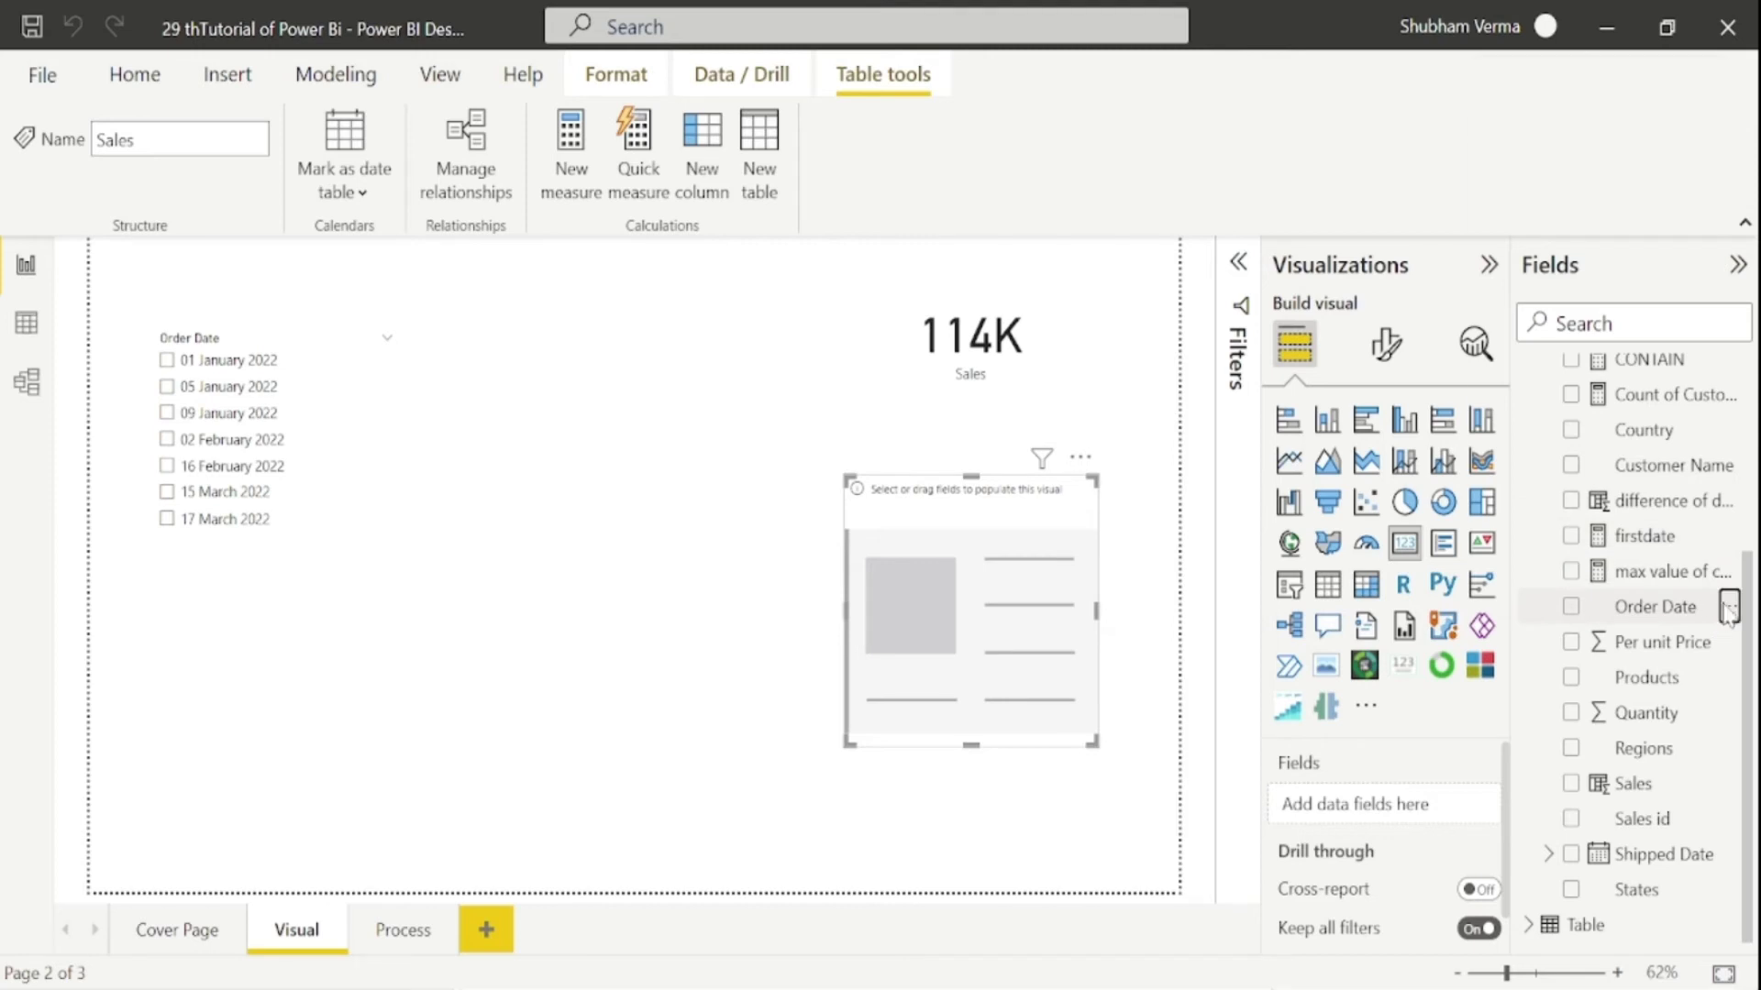
pyautogui.click(1728, 607)
# Step: Start a new measure 'lastdate = CALCULATE(SUM(Sales[Sales])' using the formula suggestions
pyautogui.click(1544, 158)
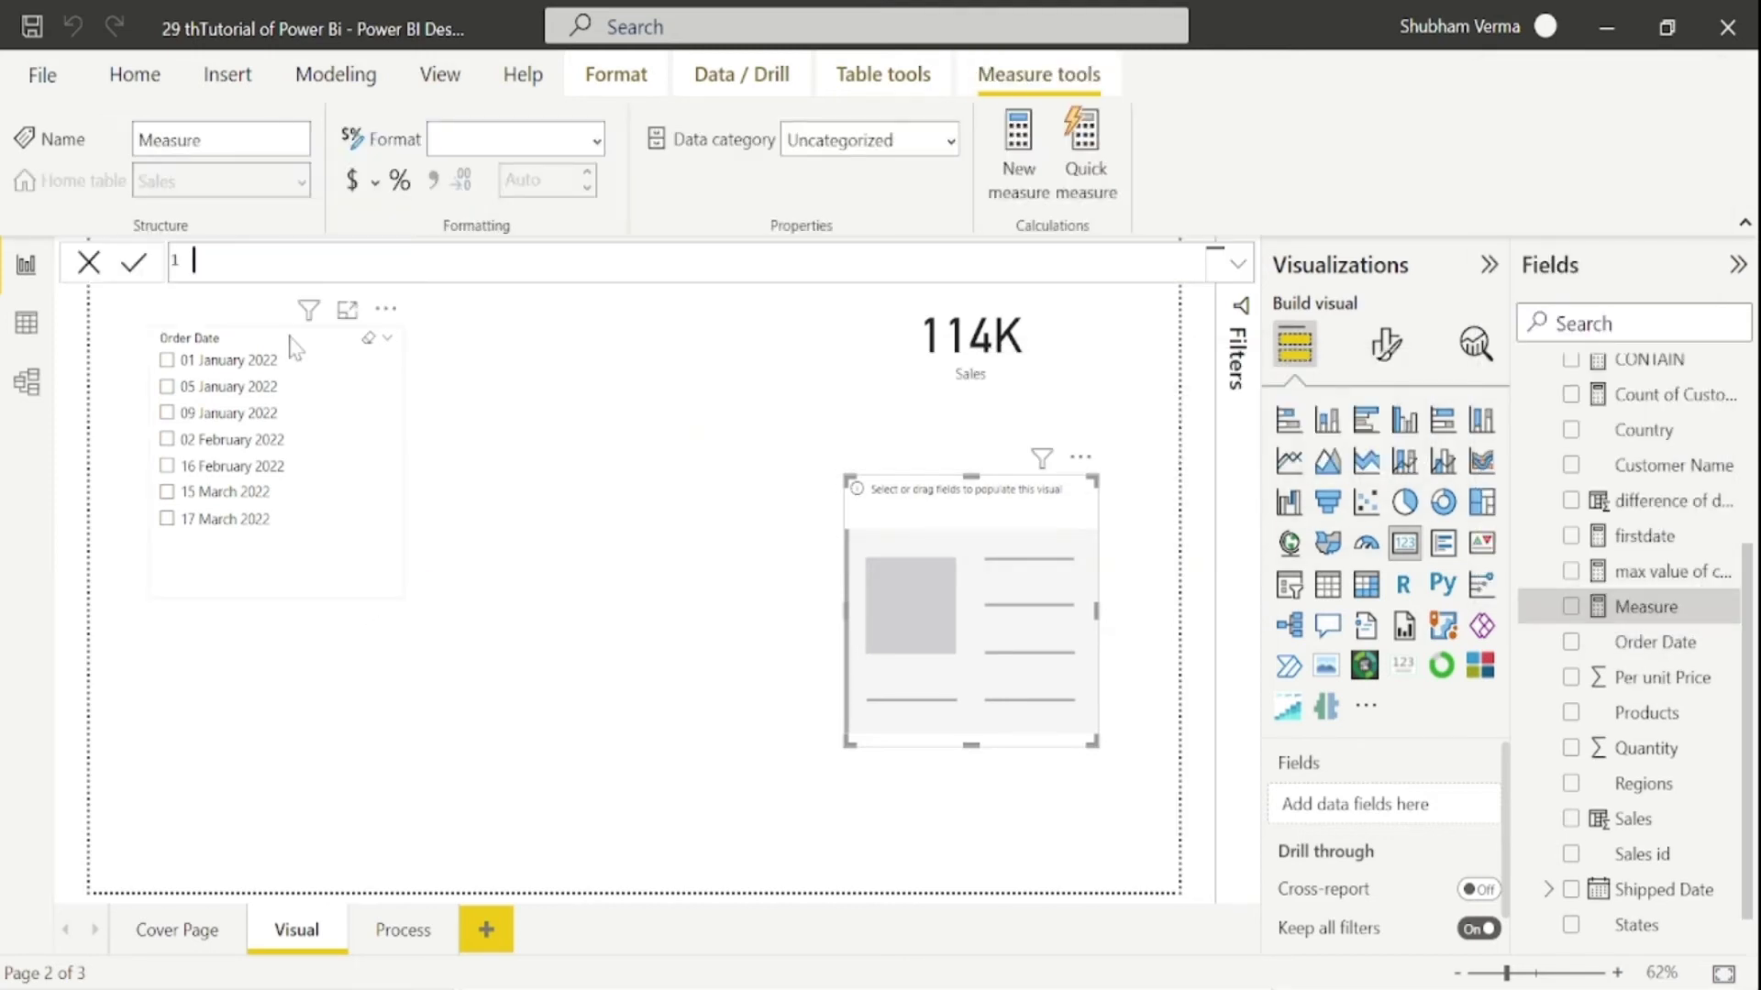
pyautogui.write('lastdate =ca')
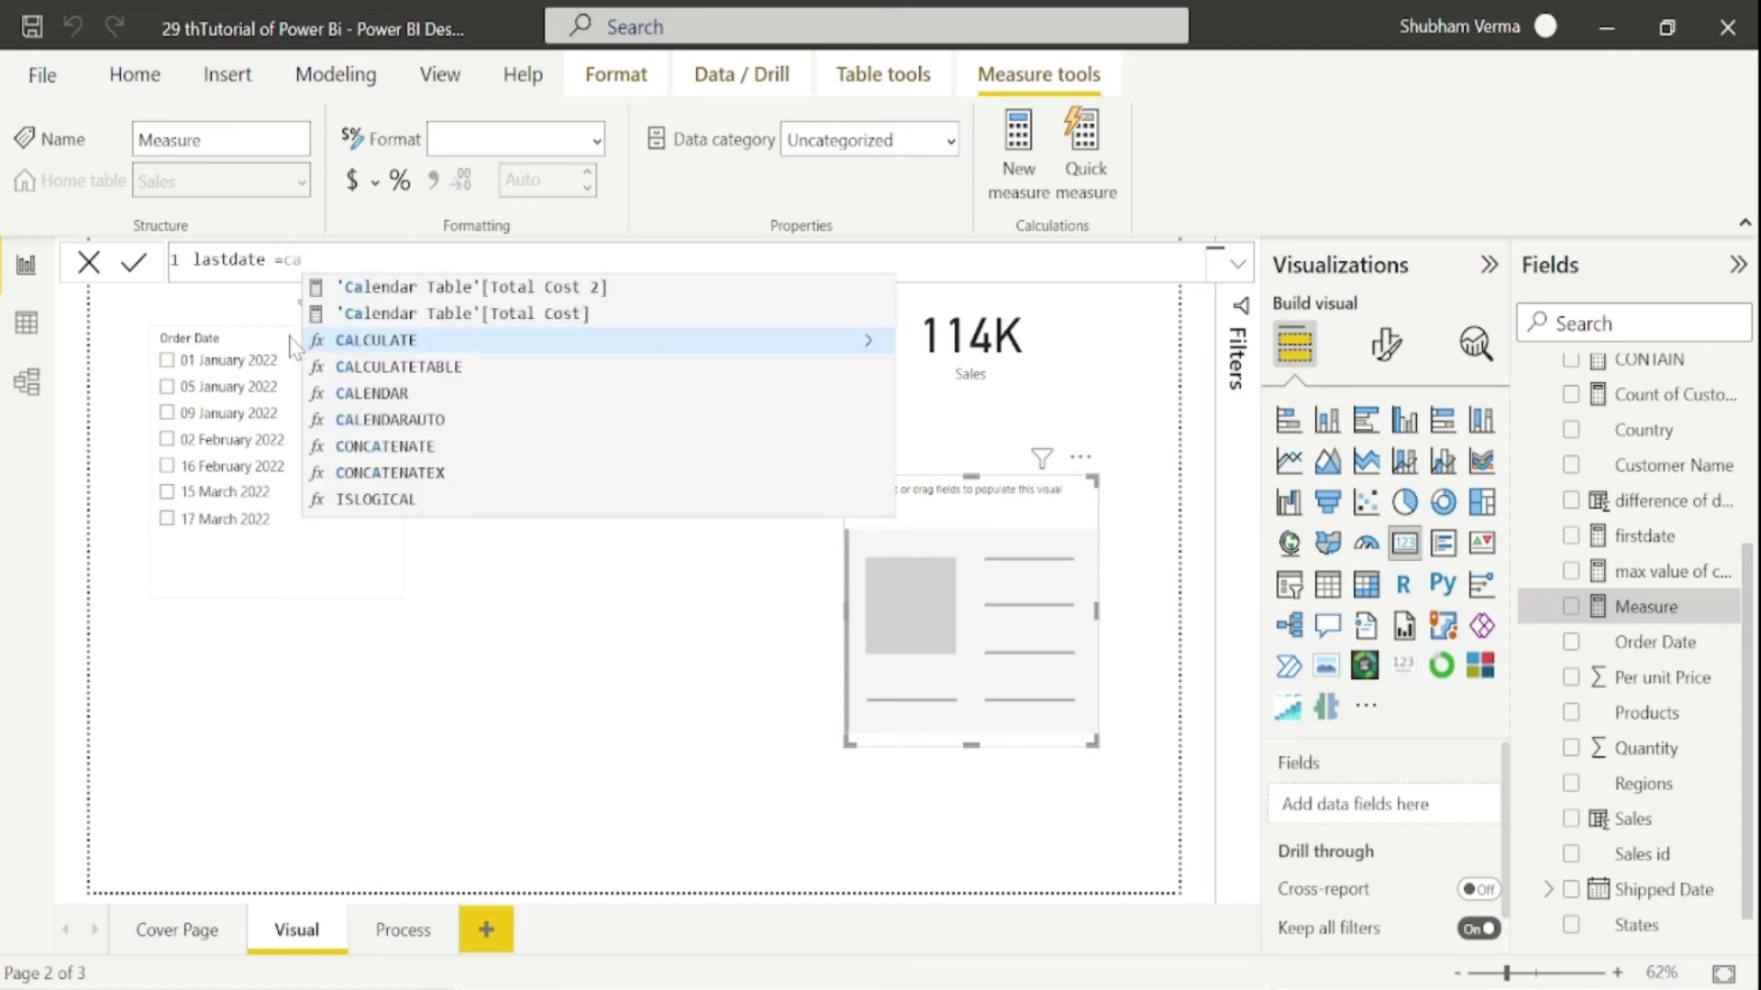
pyautogui.write('lcul')
pyautogui.press('Tab')
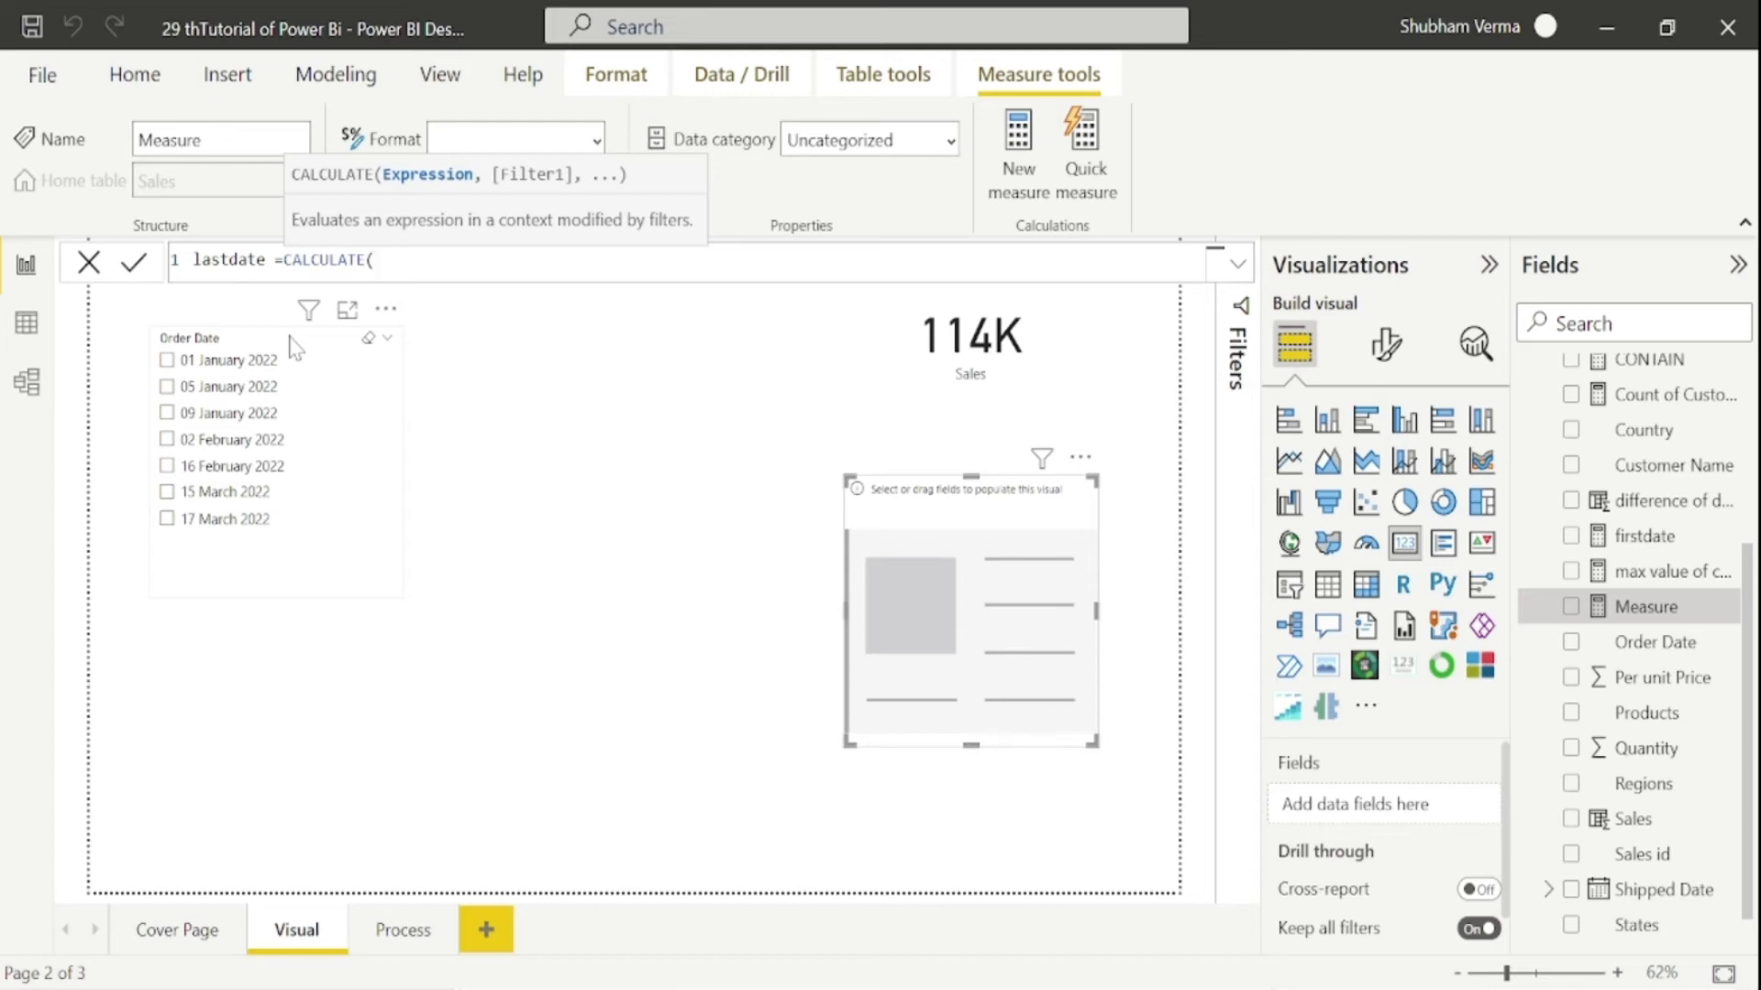
pyautogui.write('s')
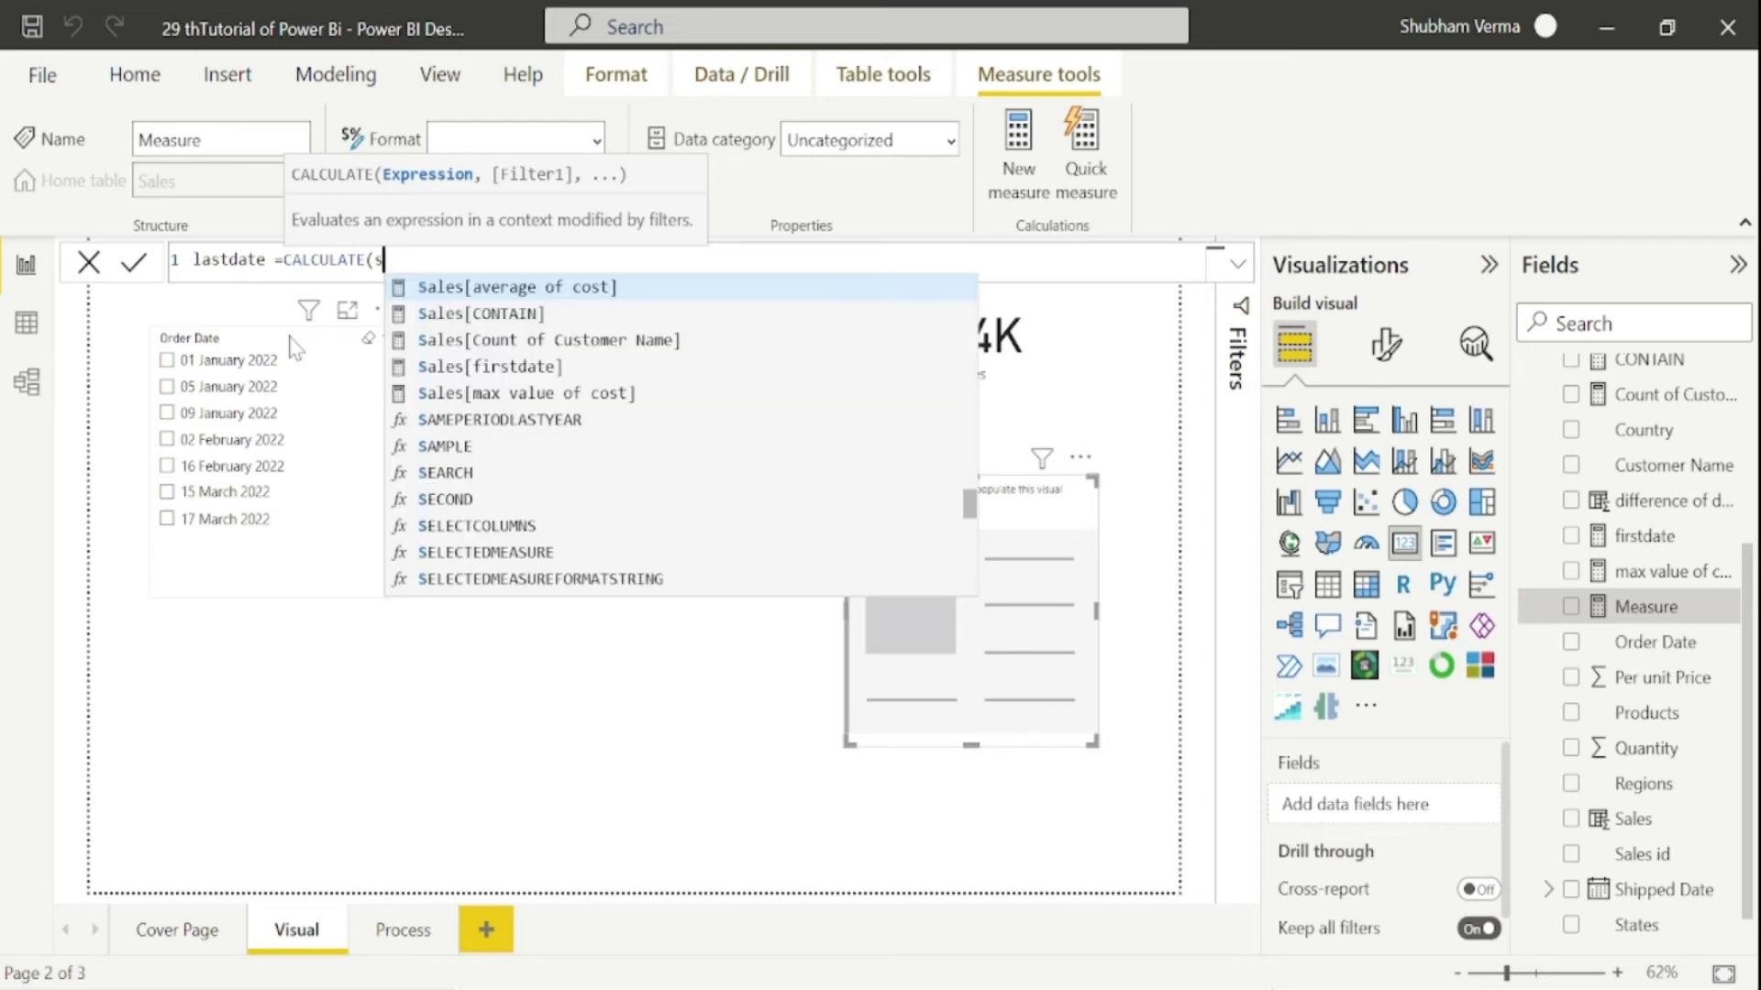
pyautogui.write('um')
pyautogui.press('Tab')
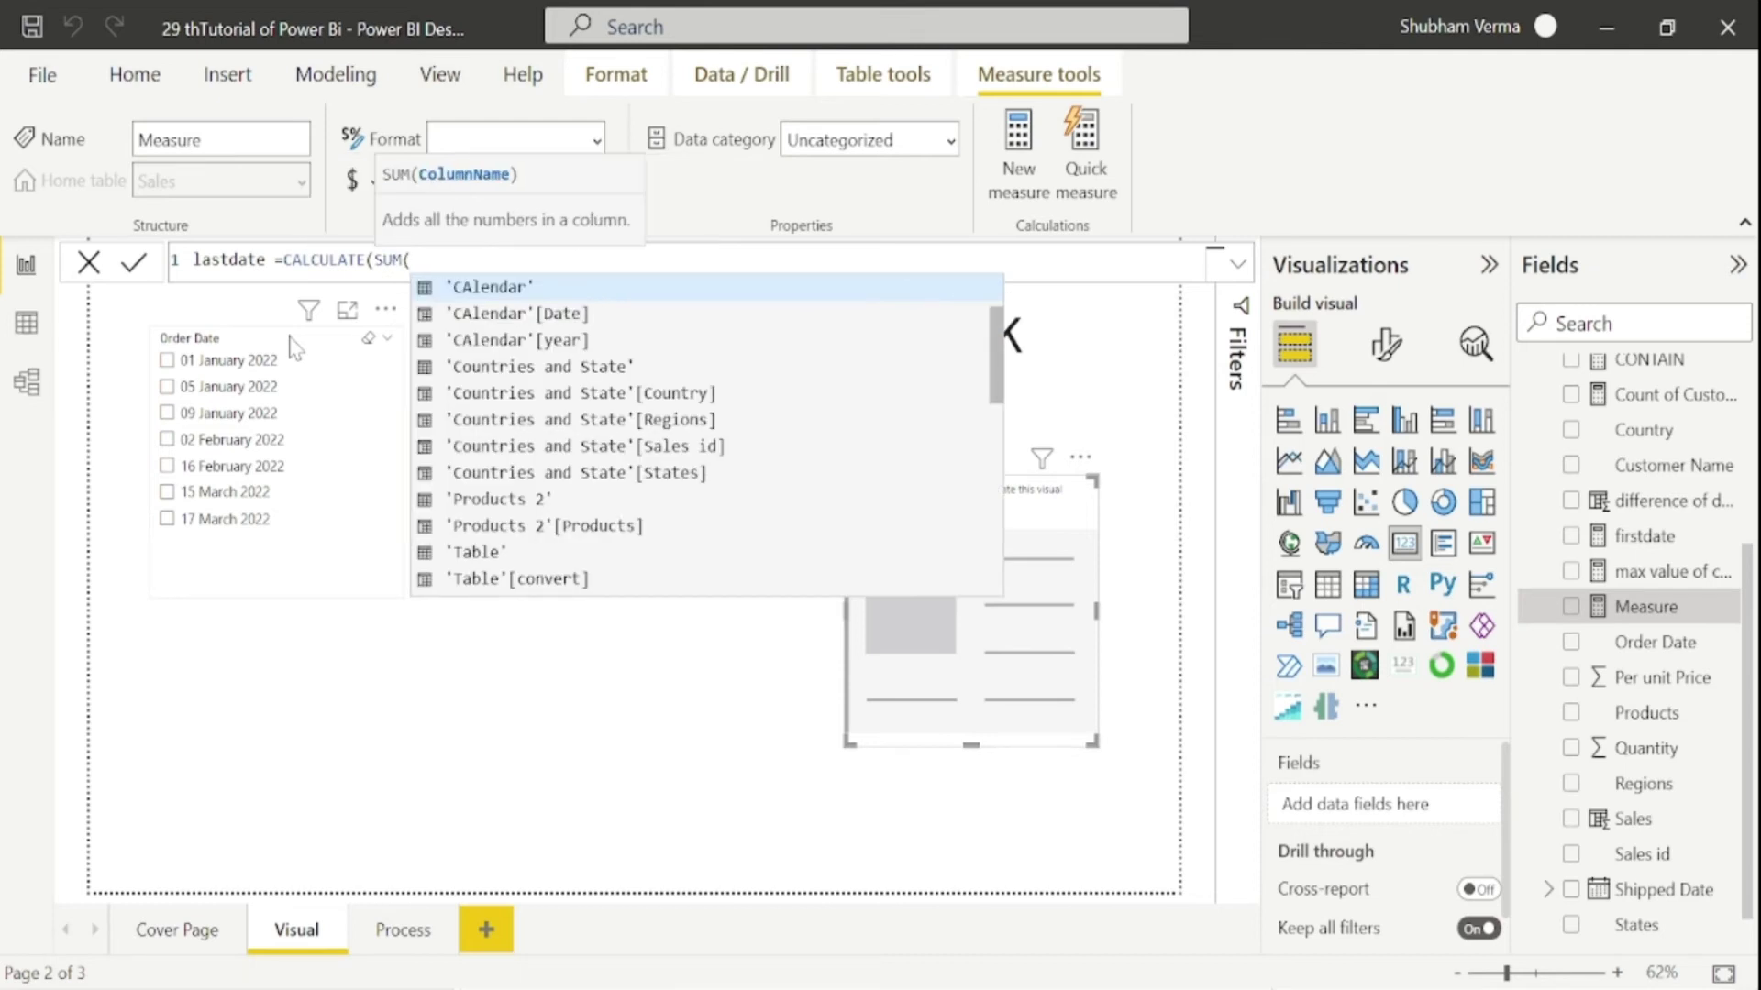
pyautogui.write('sale')
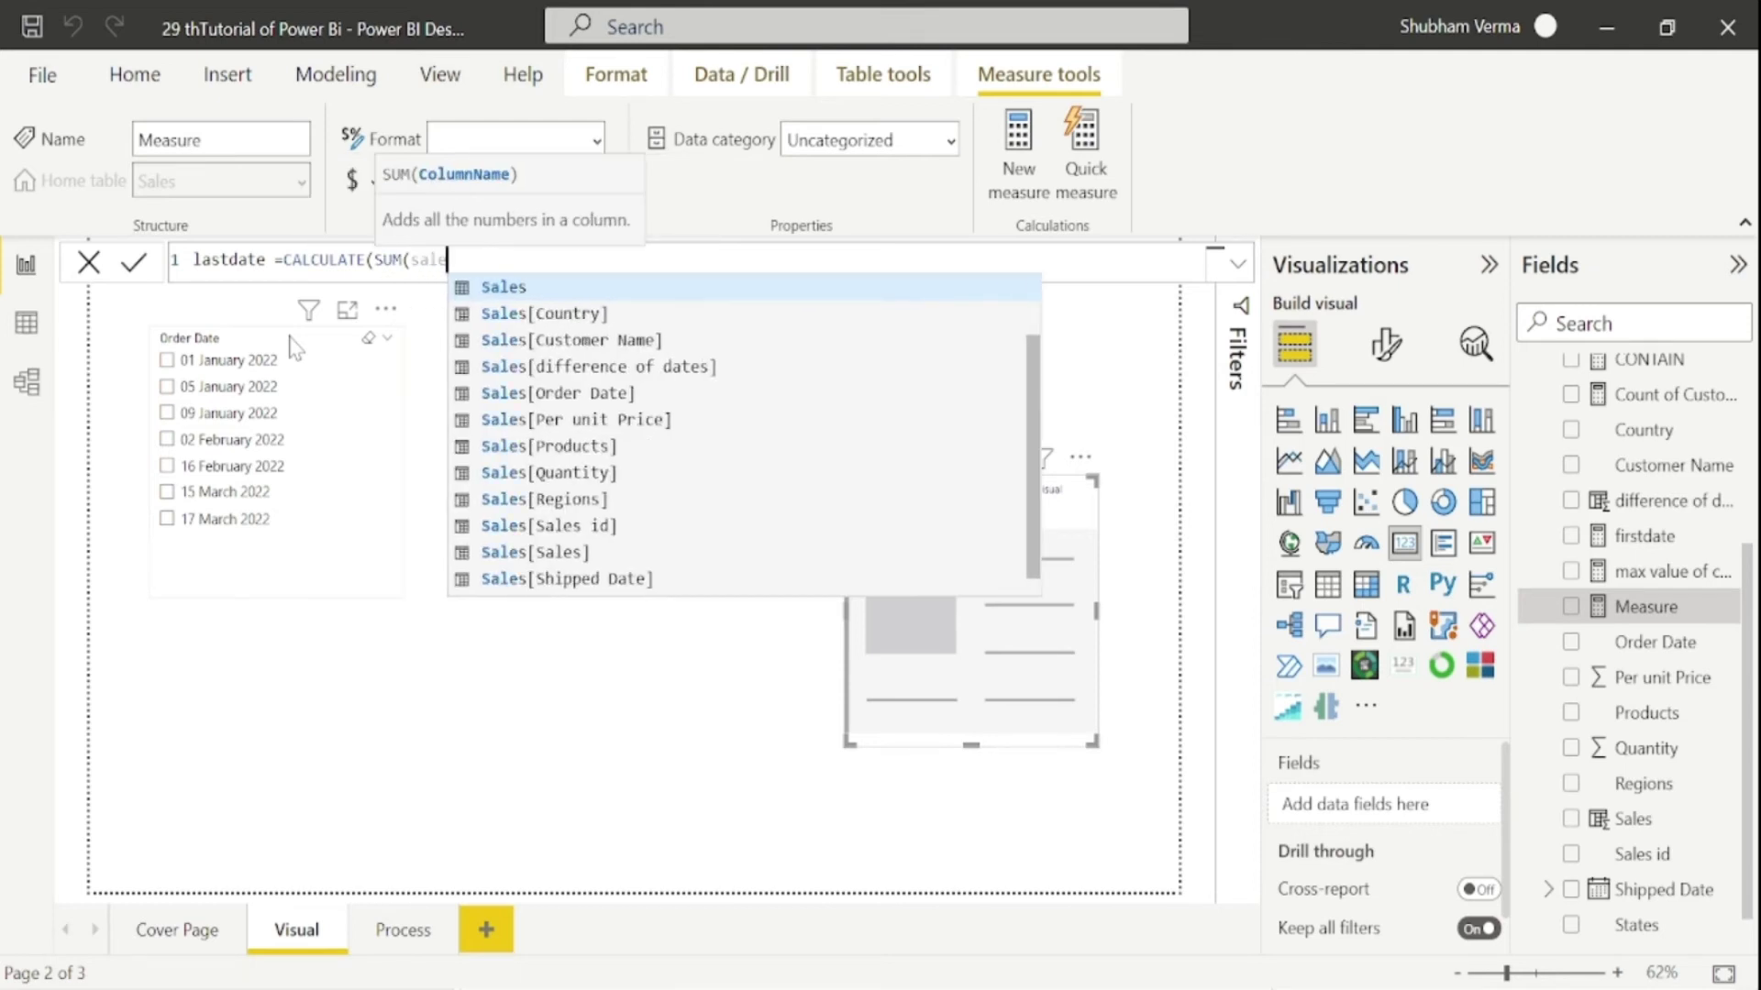
pyautogui.press('Down')
pyautogui.press('Down')
pyautogui.press('Down')
pyautogui.press('Down')
pyautogui.press('Down')
pyautogui.press('Down')
pyautogui.press('Down')
pyautogui.press('Down')
pyautogui.press('Down')
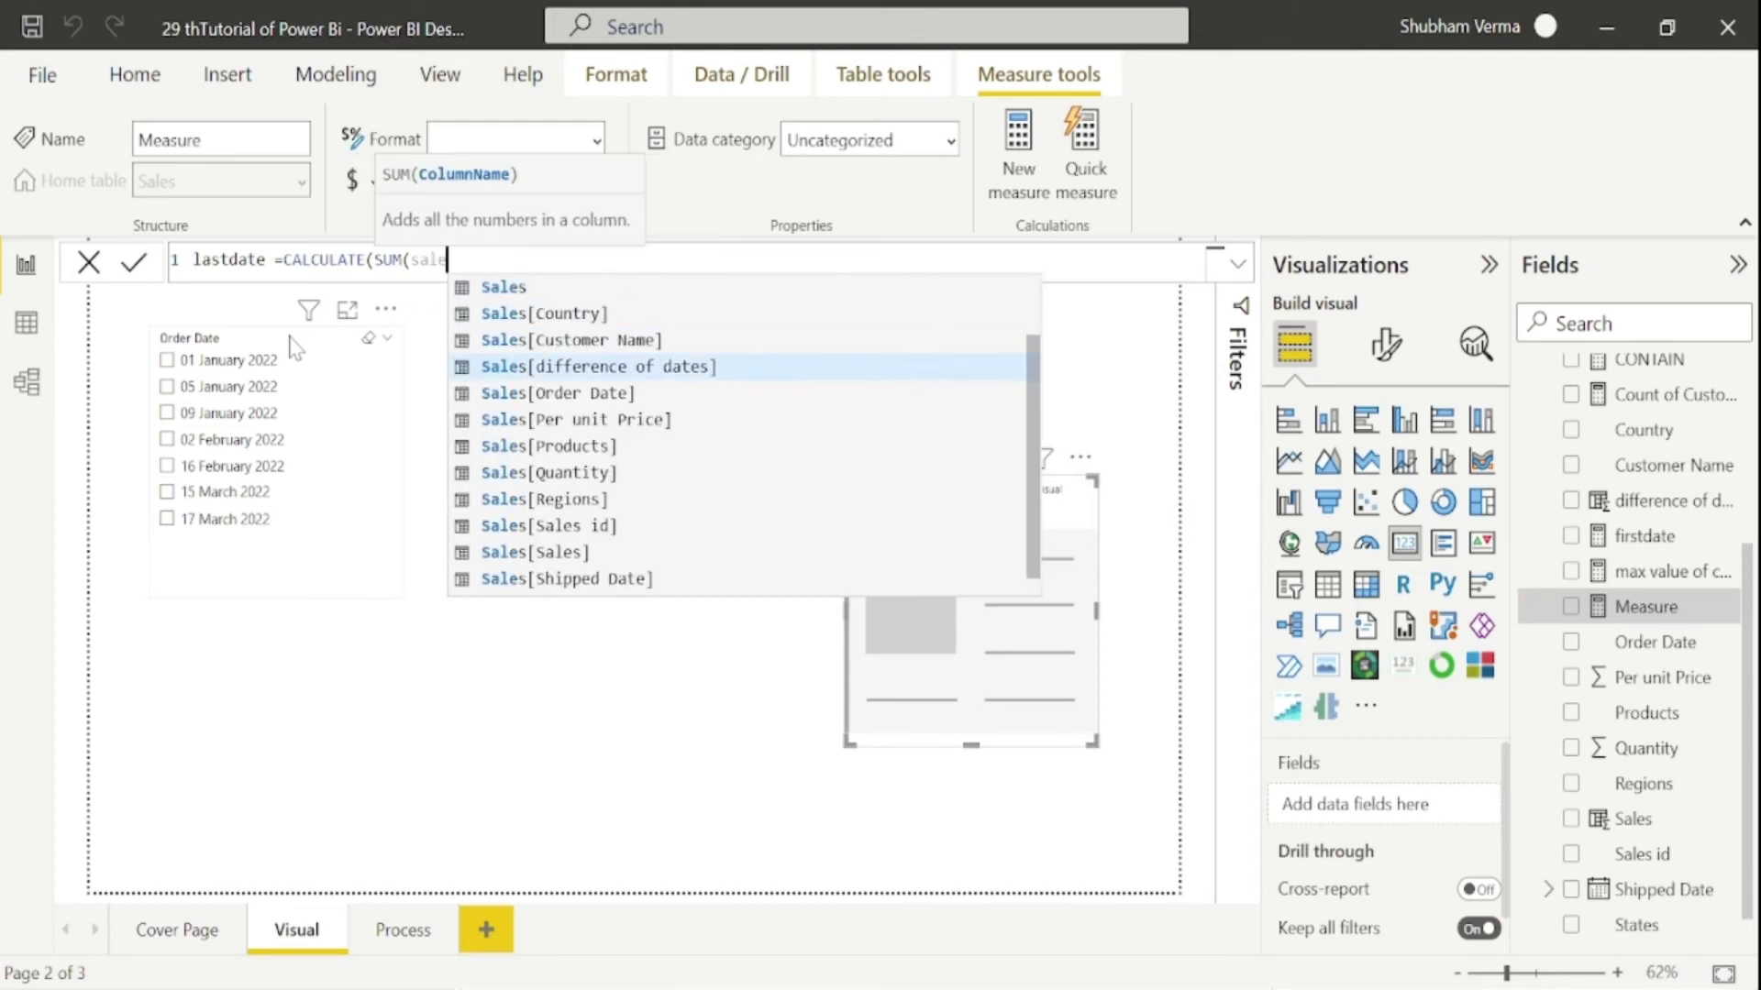
pyautogui.press('Down')
pyautogui.press('Tab')
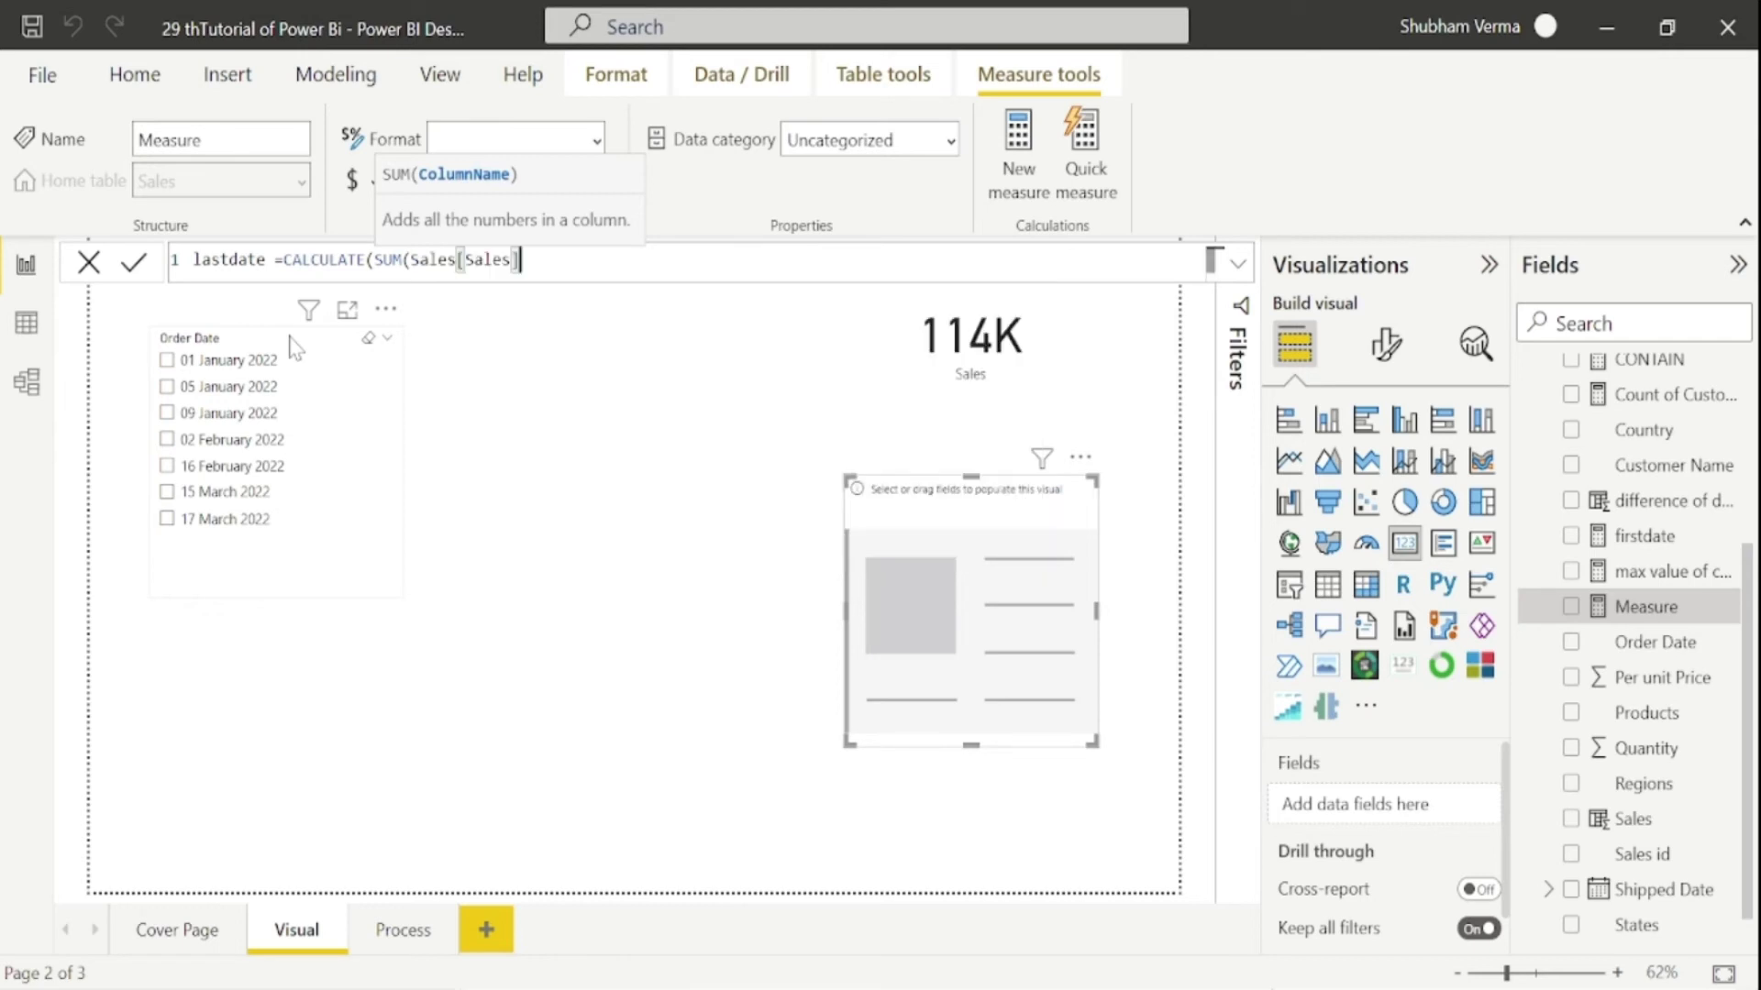
# Step: Complete the lastdate formula with LASTDATE(Sales[Order Date]) and commit the measure
pyautogui.write('),')
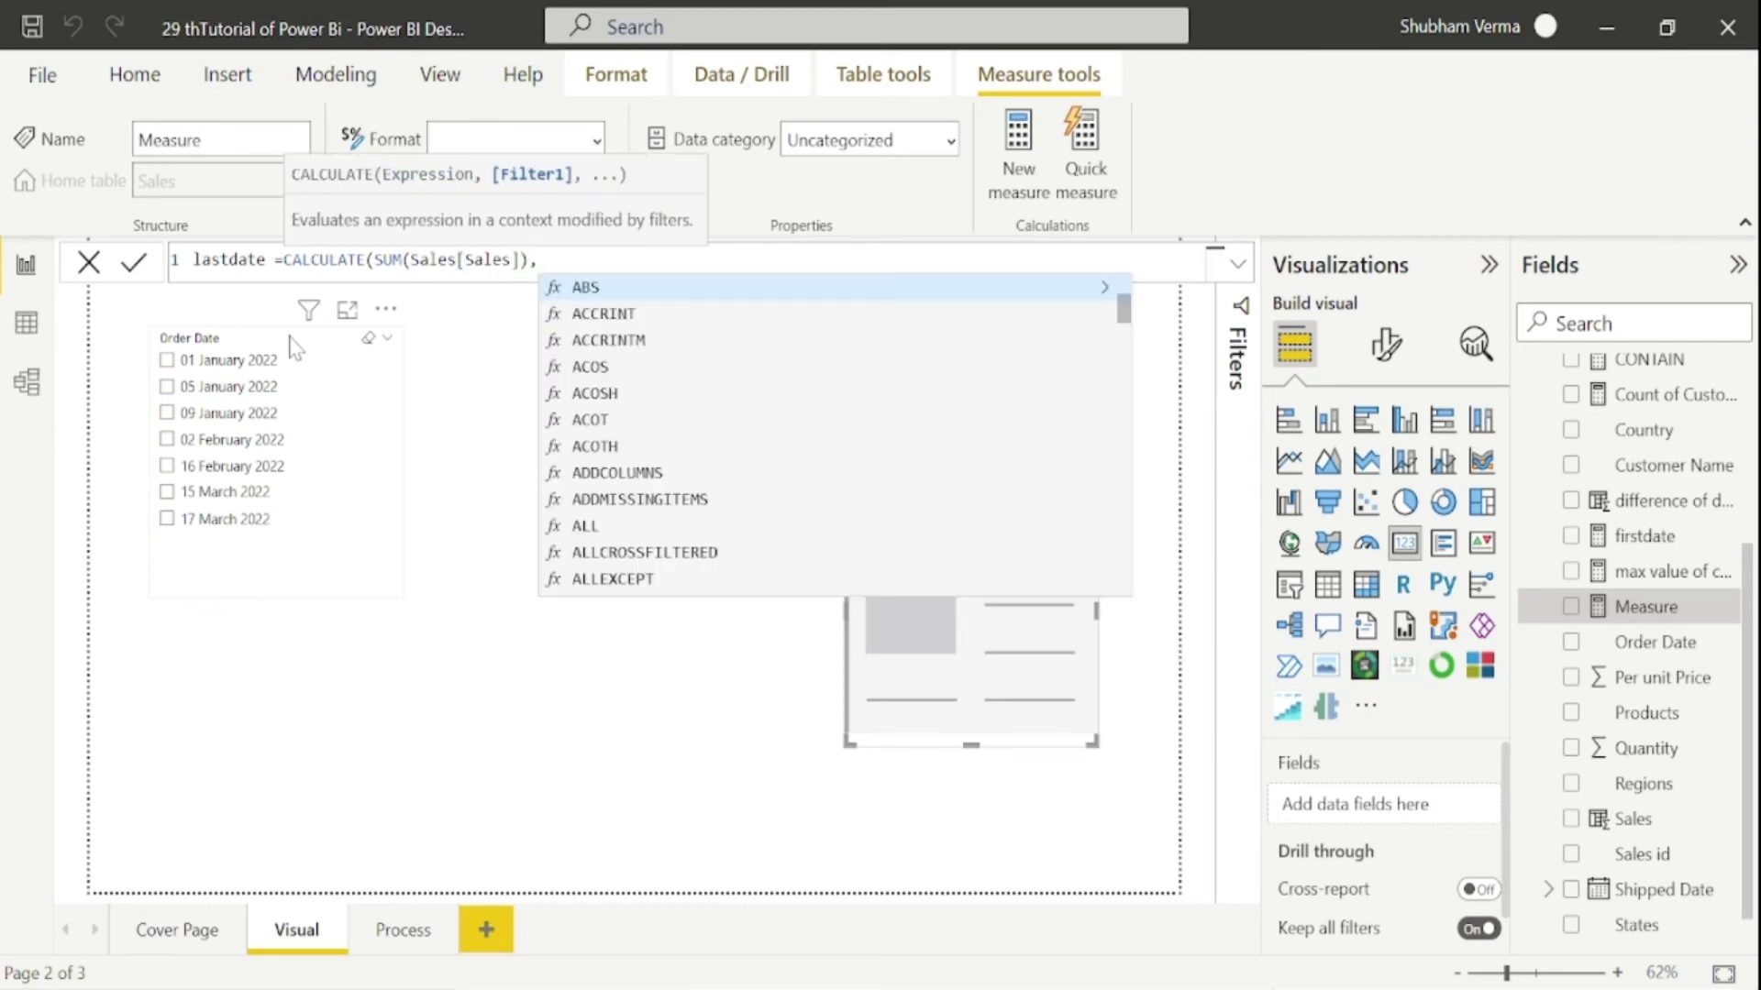
pyautogui.write('las')
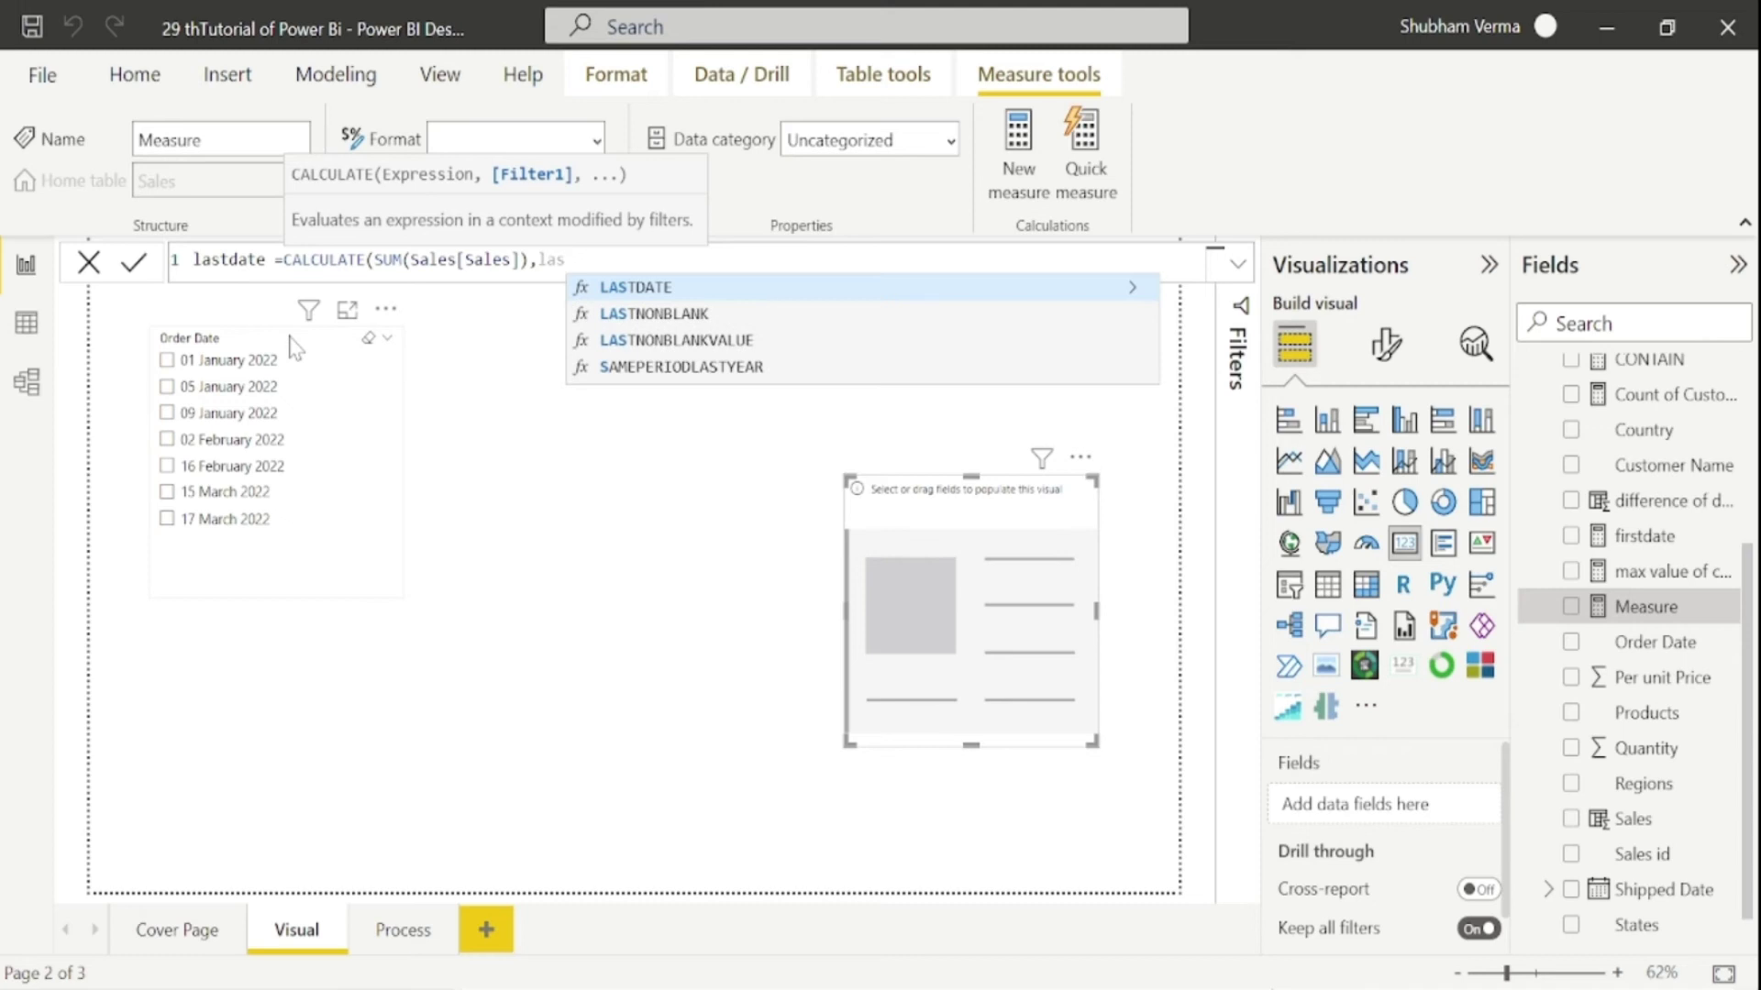
pyautogui.press('Tab')
pyautogui.write('Sales[Order Date]')
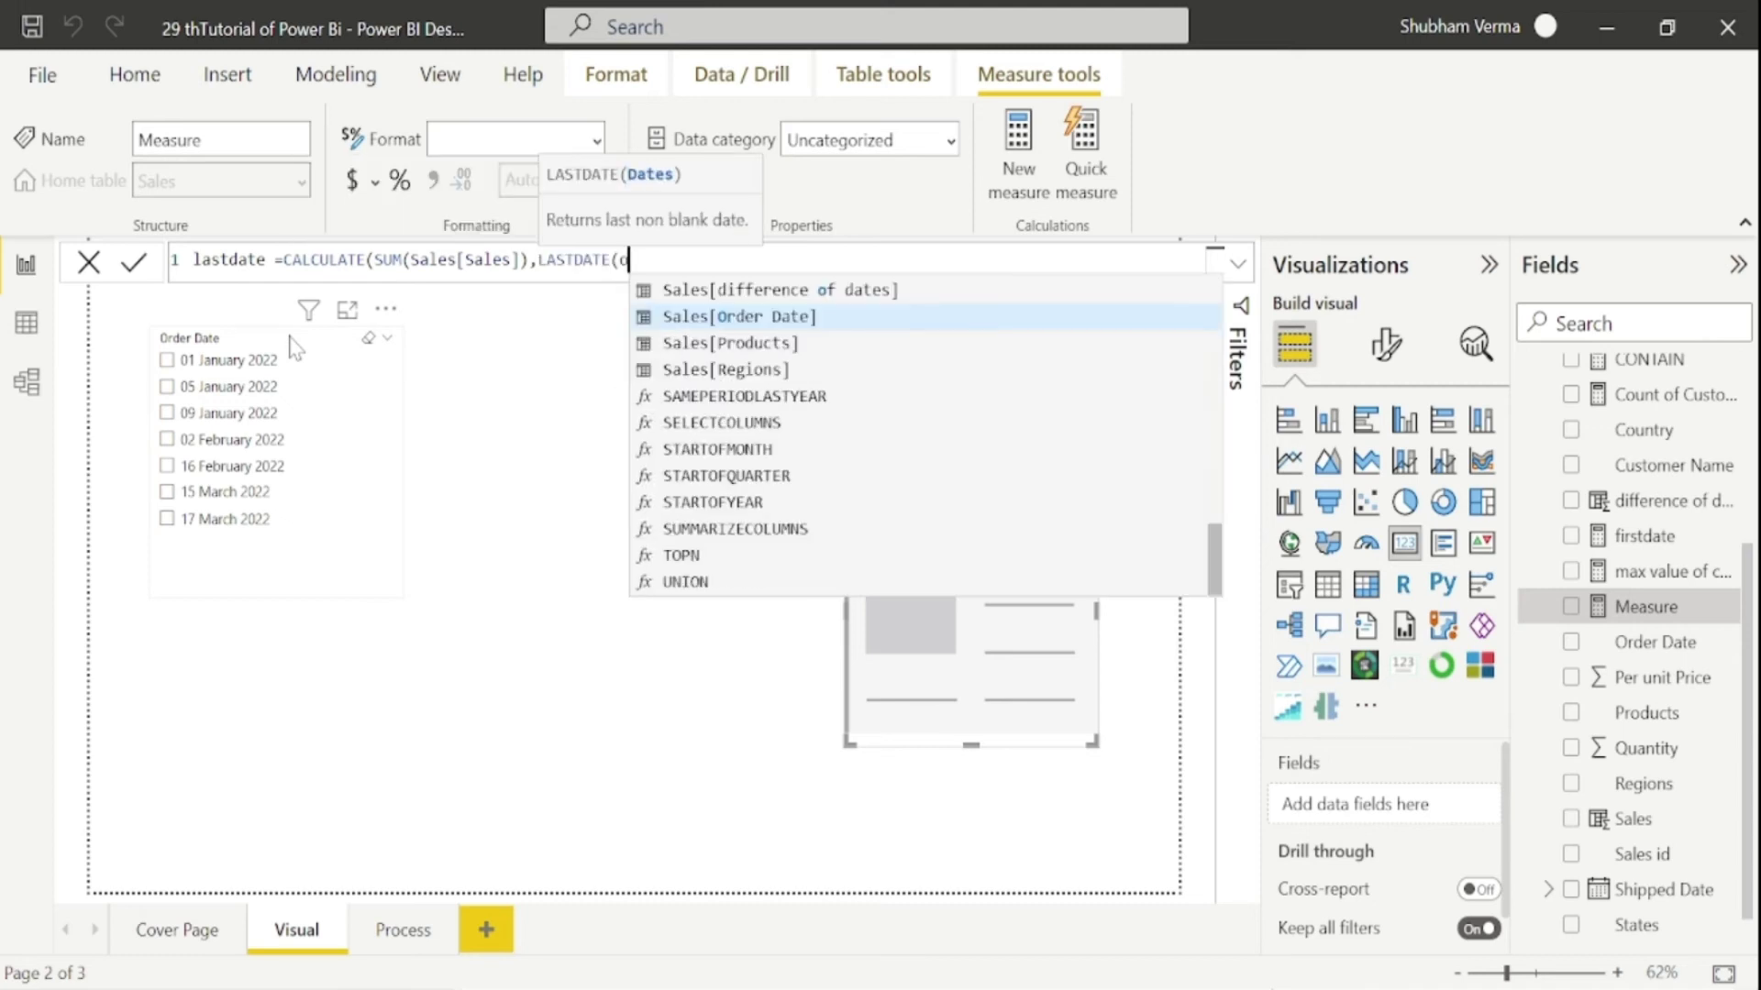
pyautogui.press('Tab')
pyautogui.write(')')
pyautogui.press('Return')
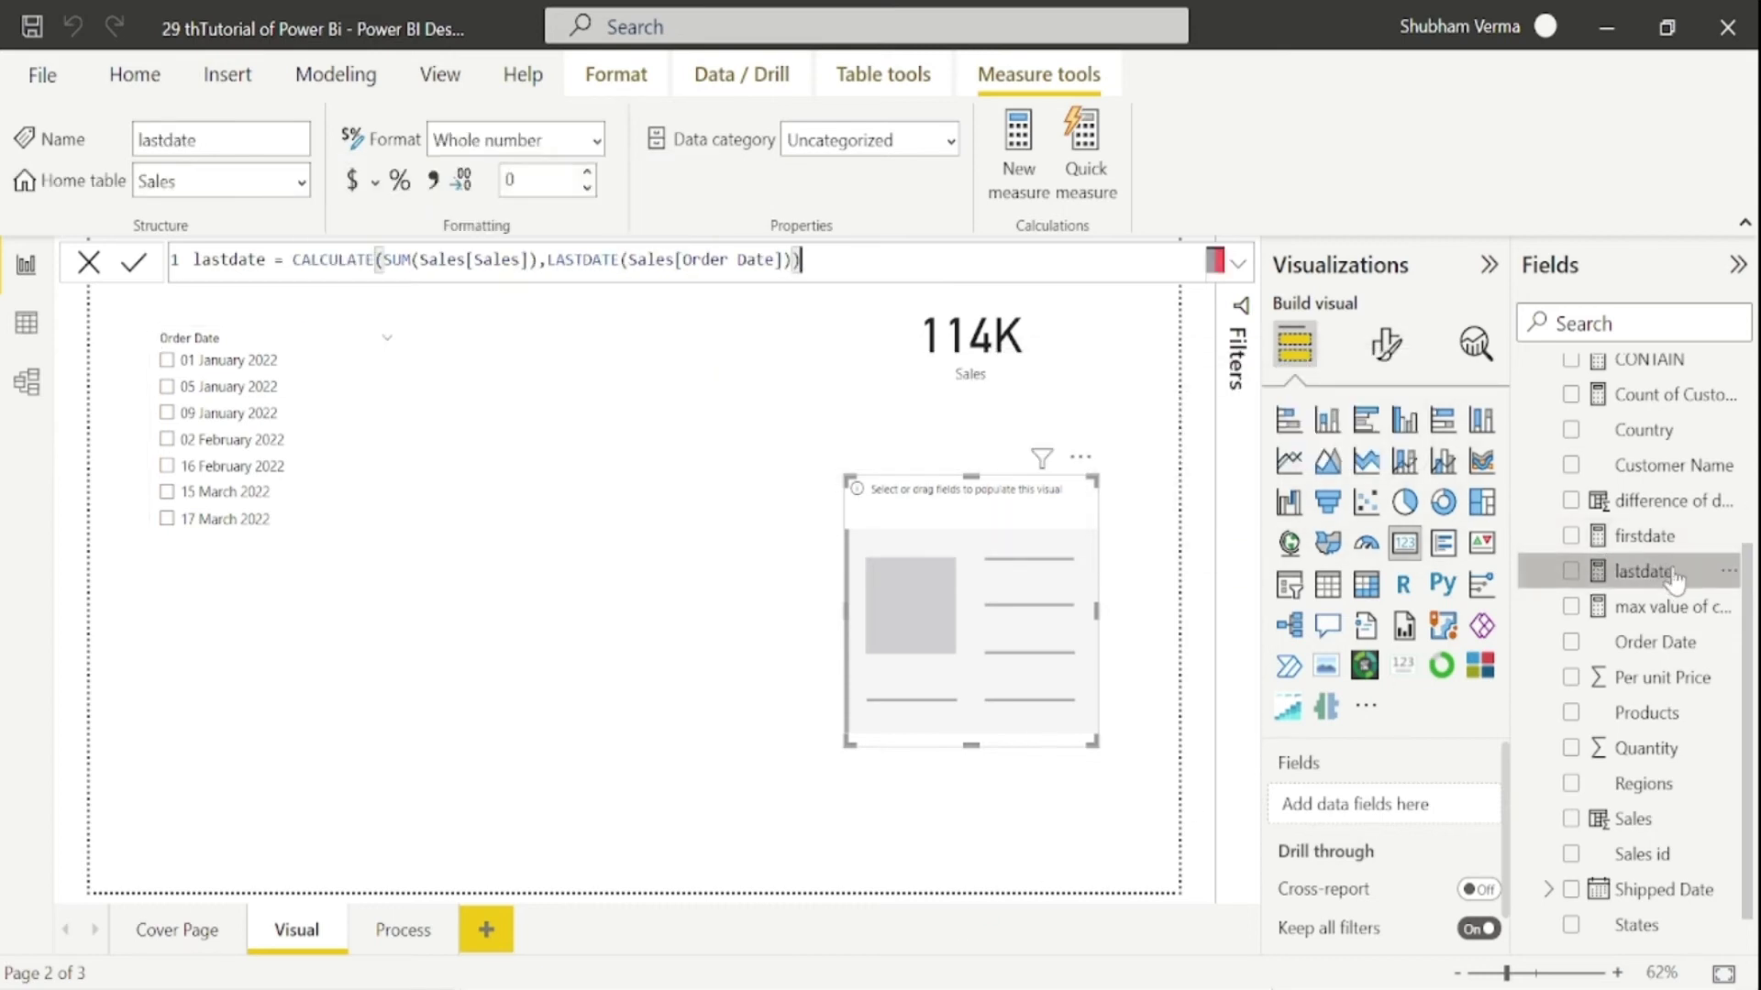
# Step: Show lastdate (23K) on the empty card and check it against Sales filtered to 17 March 2022
pyautogui.moveTo(1691, 566); pyautogui.dragTo(944, 610)
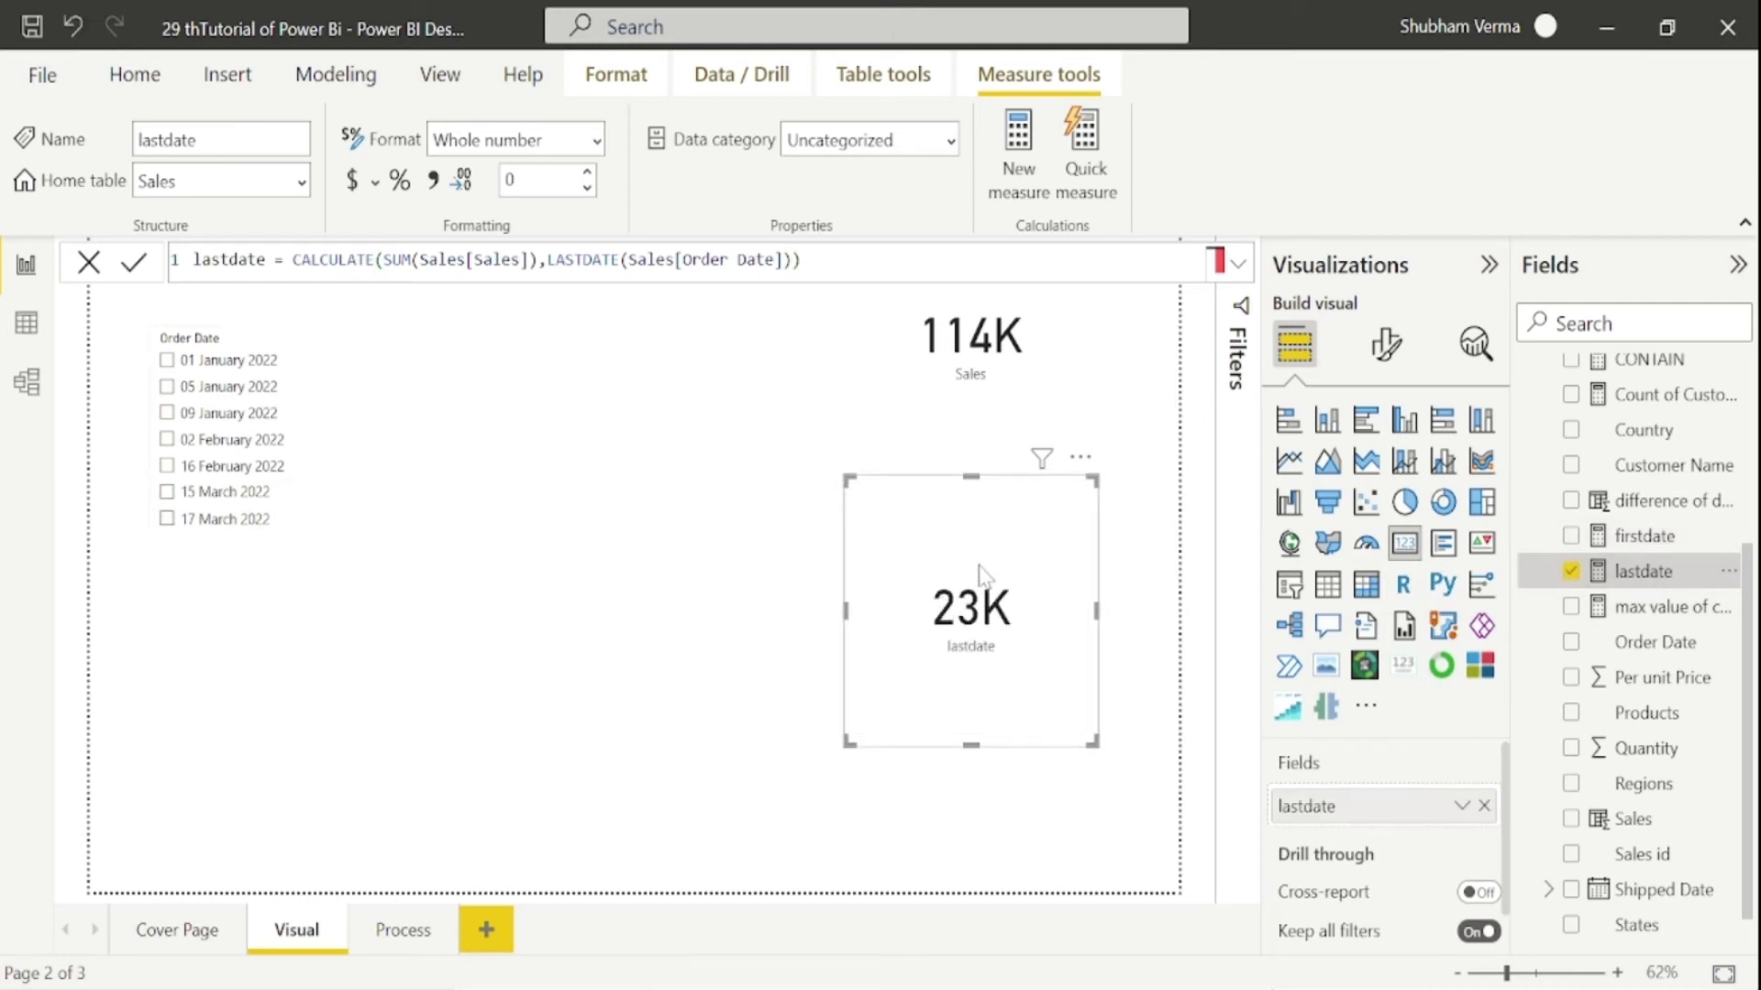
pyautogui.click(991, 633)
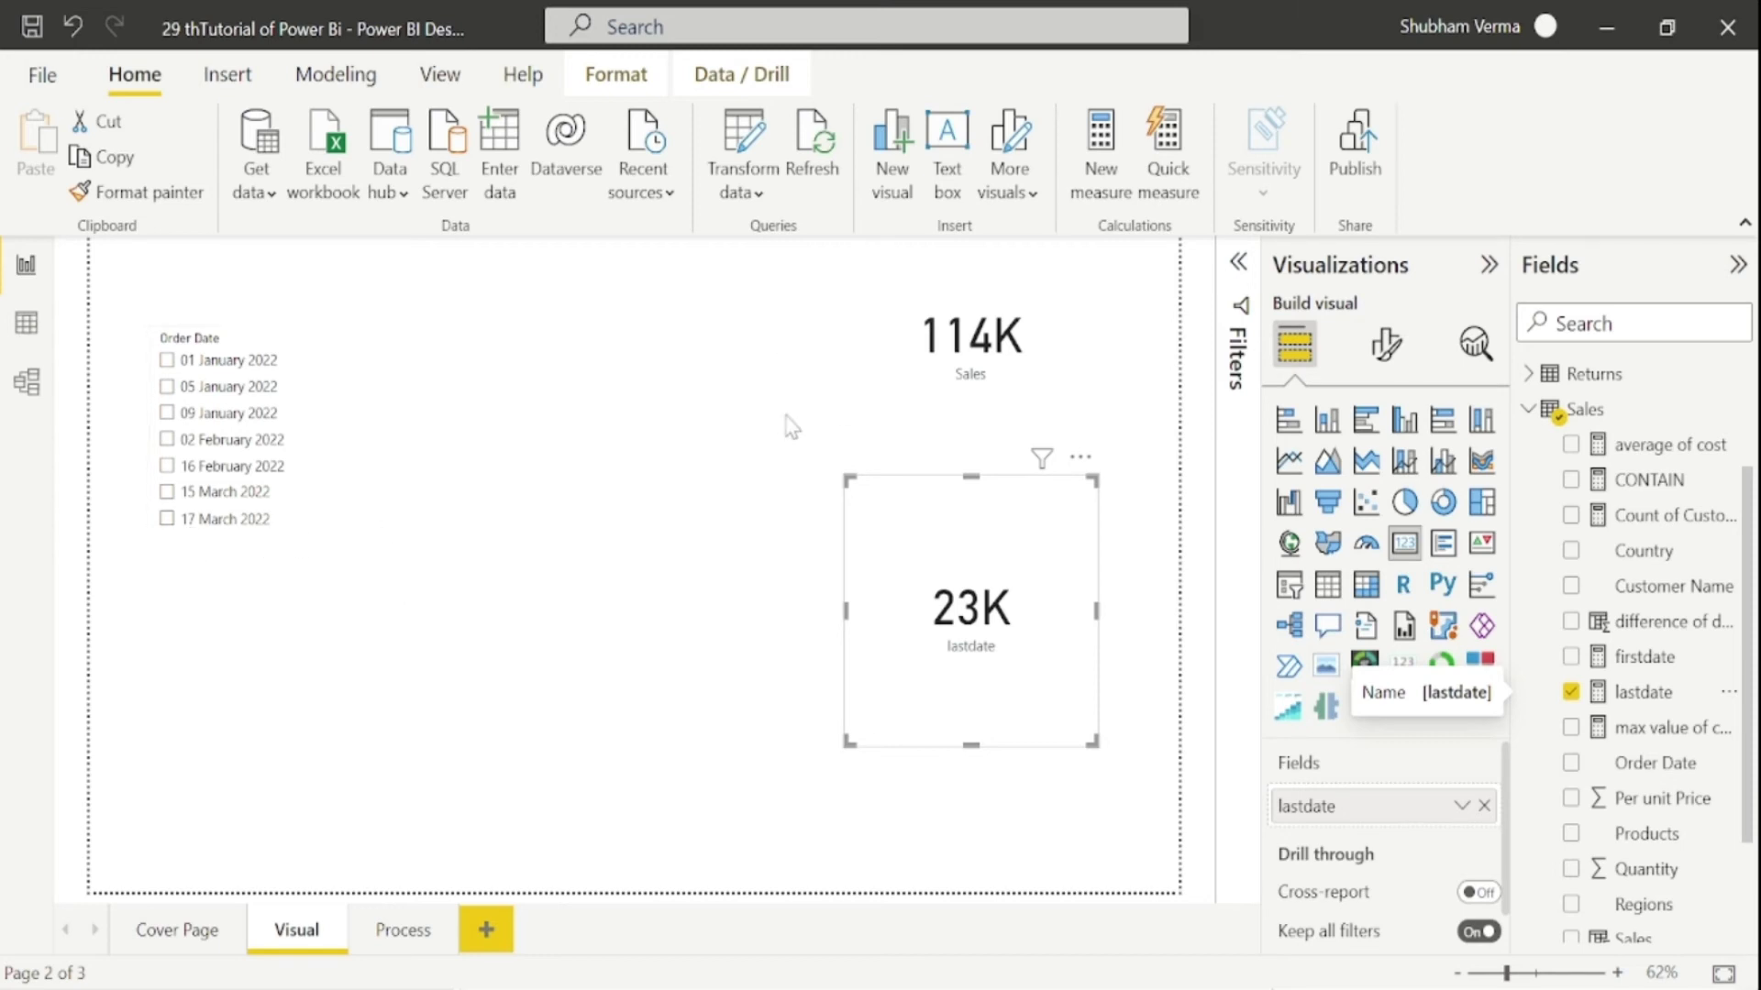
pyautogui.click(167, 520)
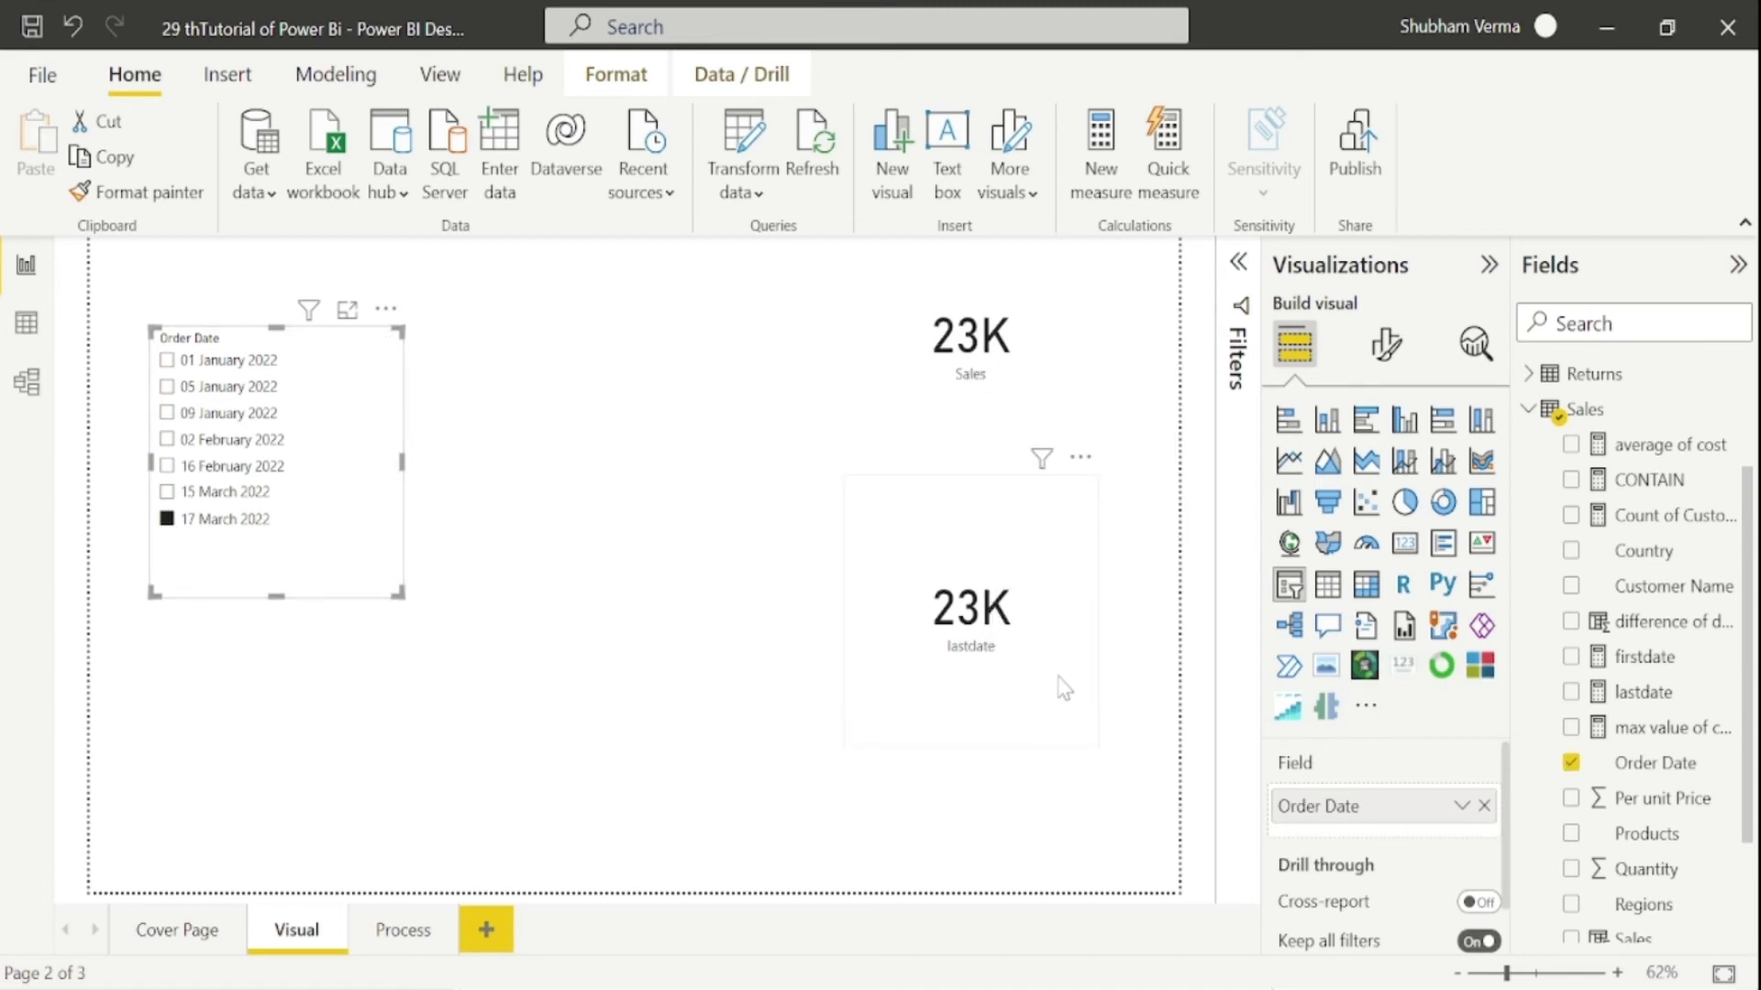
pyautogui.click(168, 518)
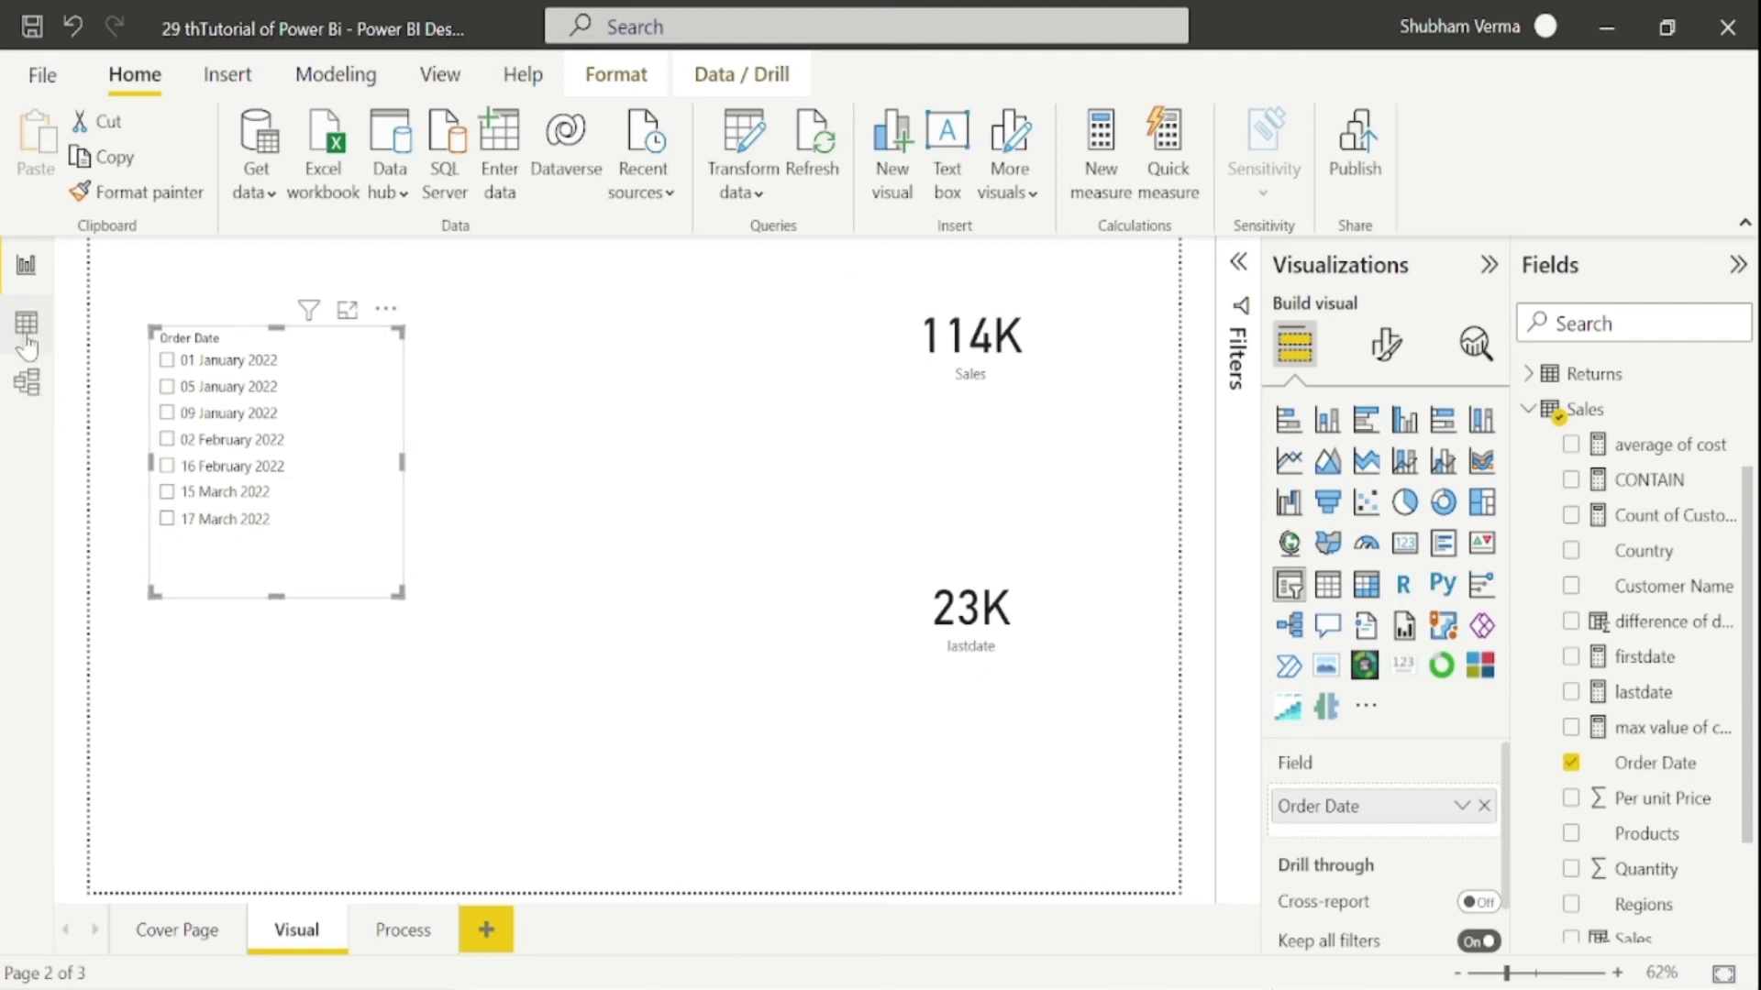
# Step: In Data view, filter Order Date to only 17 March 2022, then bring Calculator forward
pyautogui.click(27, 330)
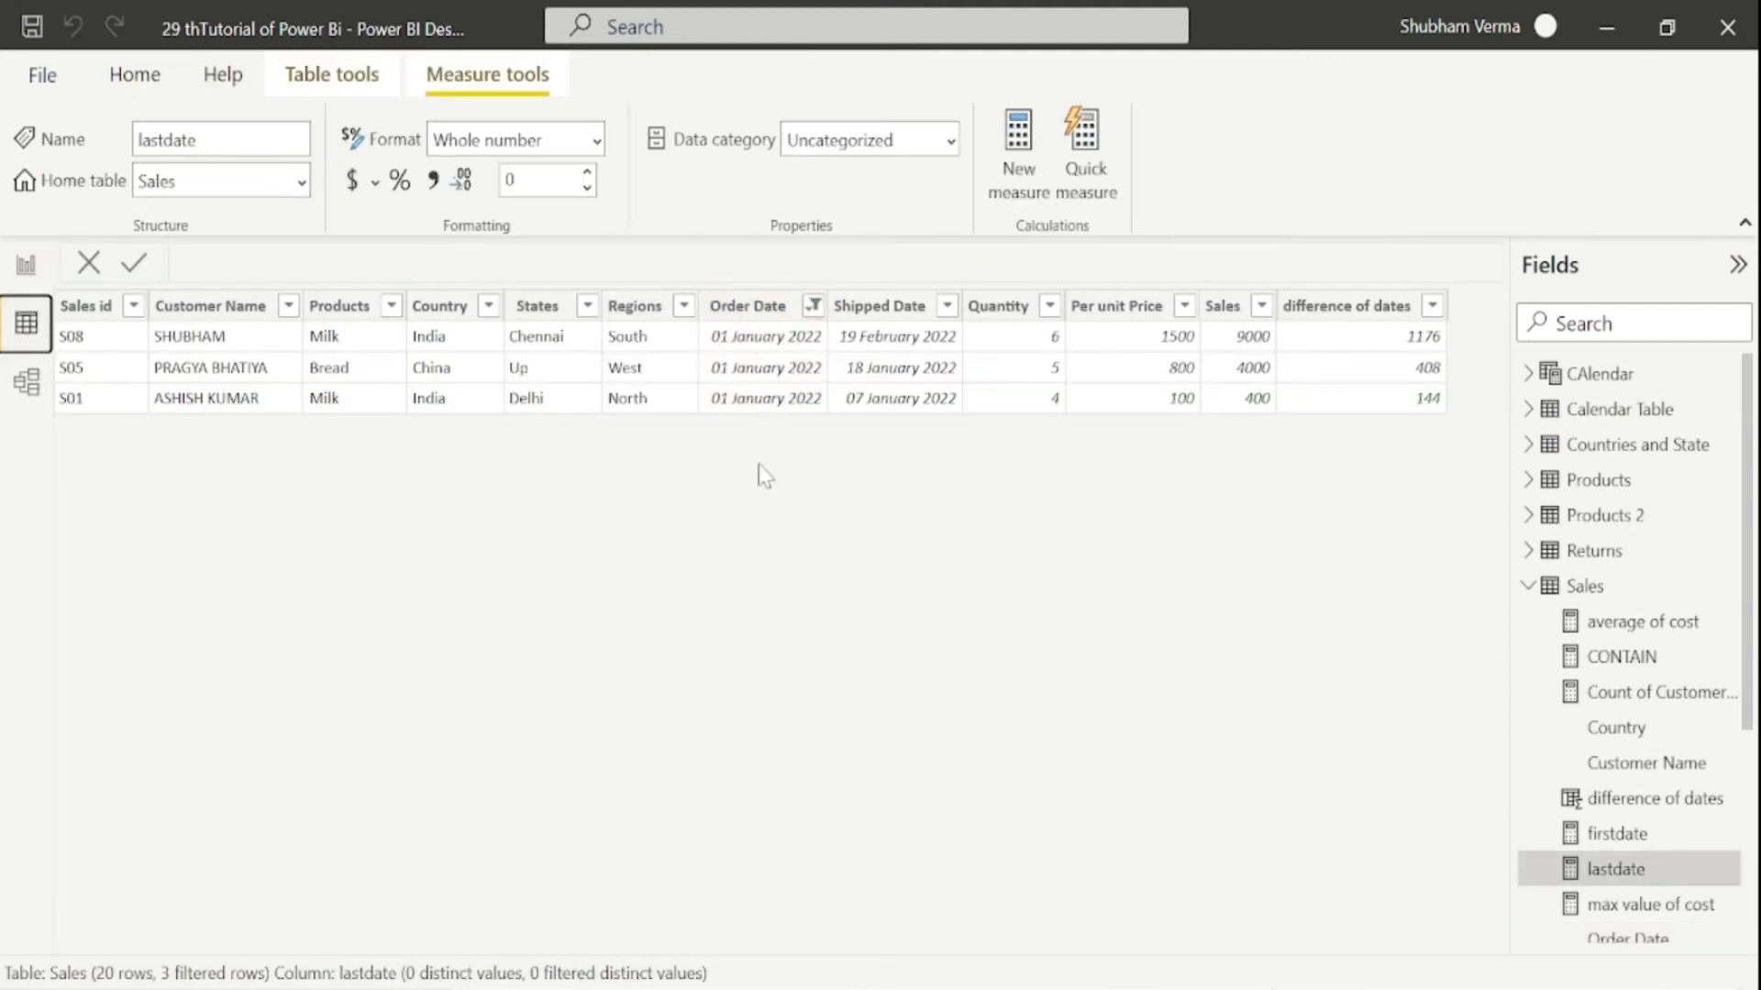
pyautogui.click(812, 307)
pyautogui.click(894, 481)
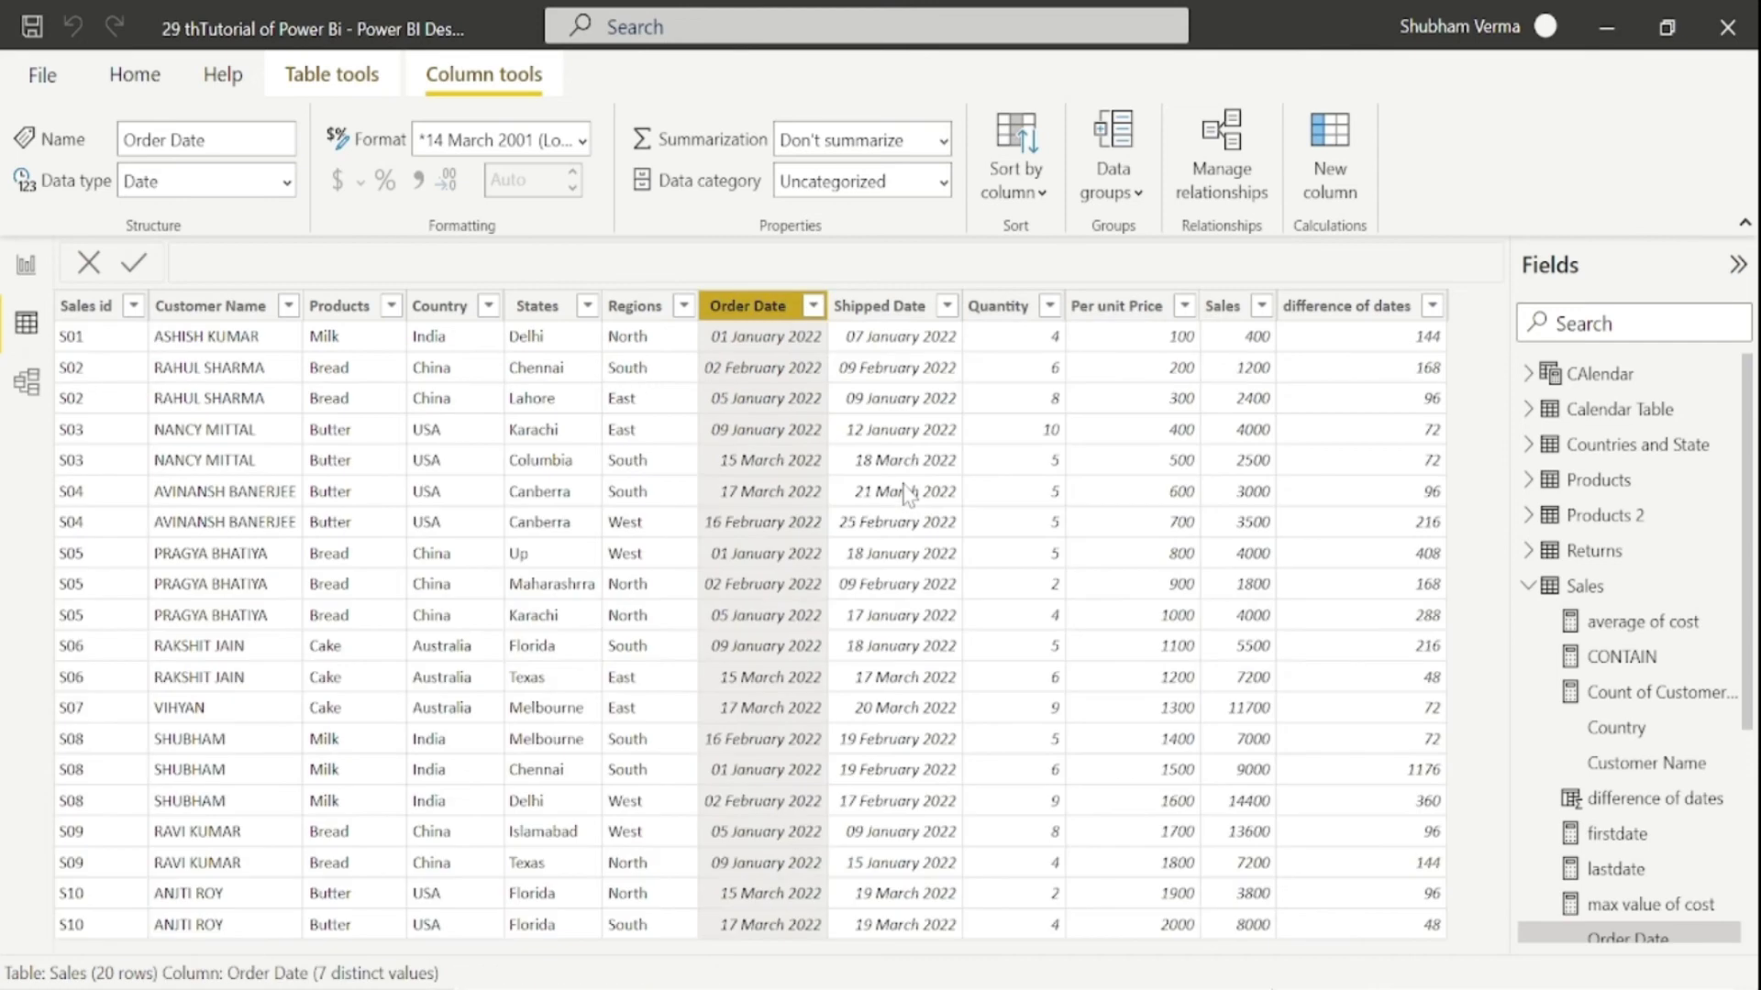
pyautogui.click(812, 306)
pyautogui.click(863, 559)
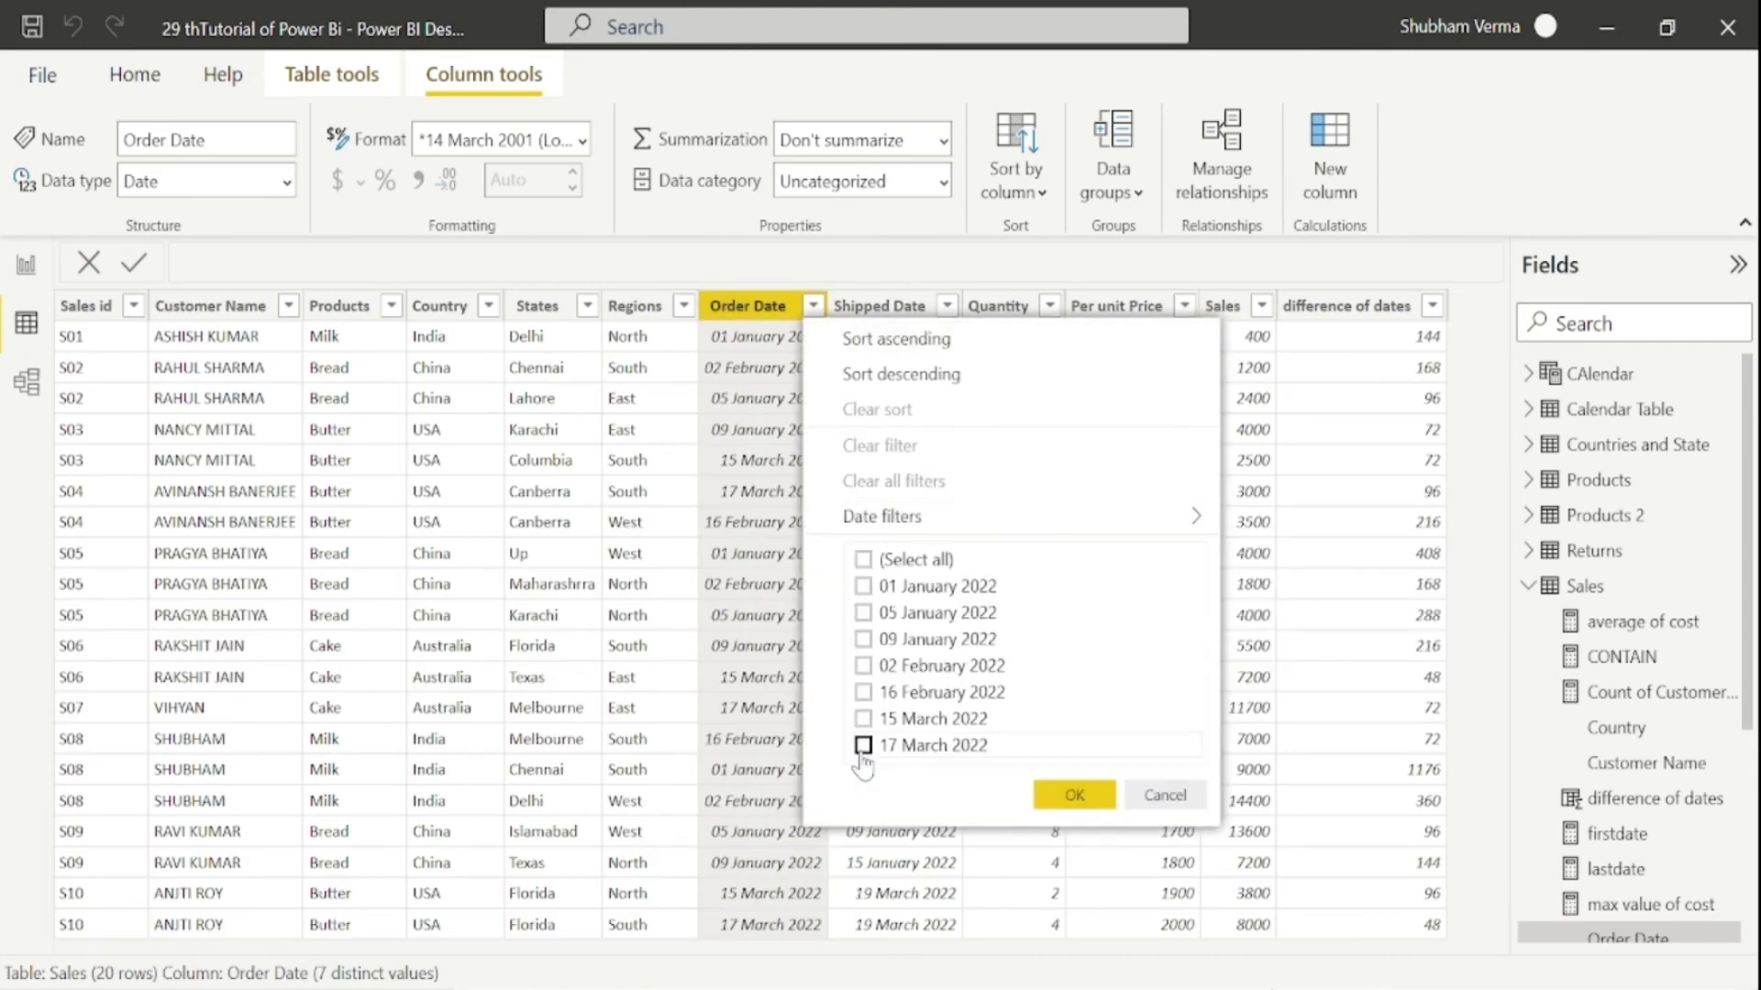
pyautogui.click(863, 746)
pyautogui.click(1075, 794)
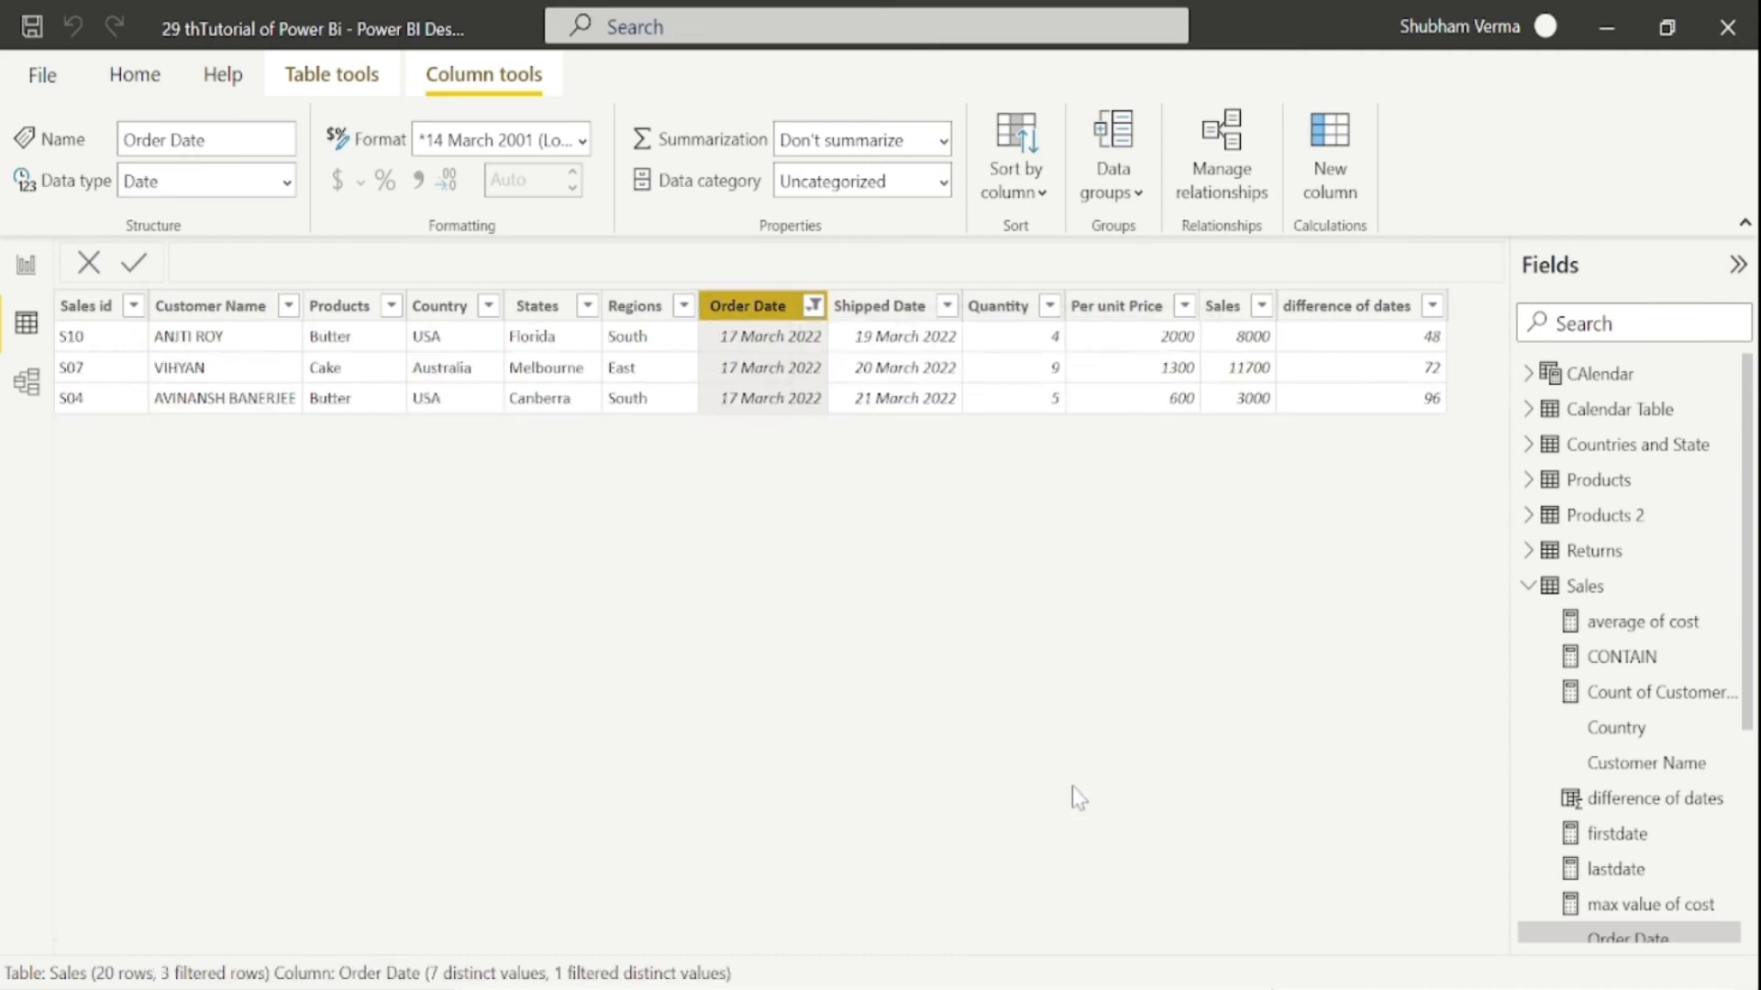
pyautogui.hotkey('alt', 'Tab')
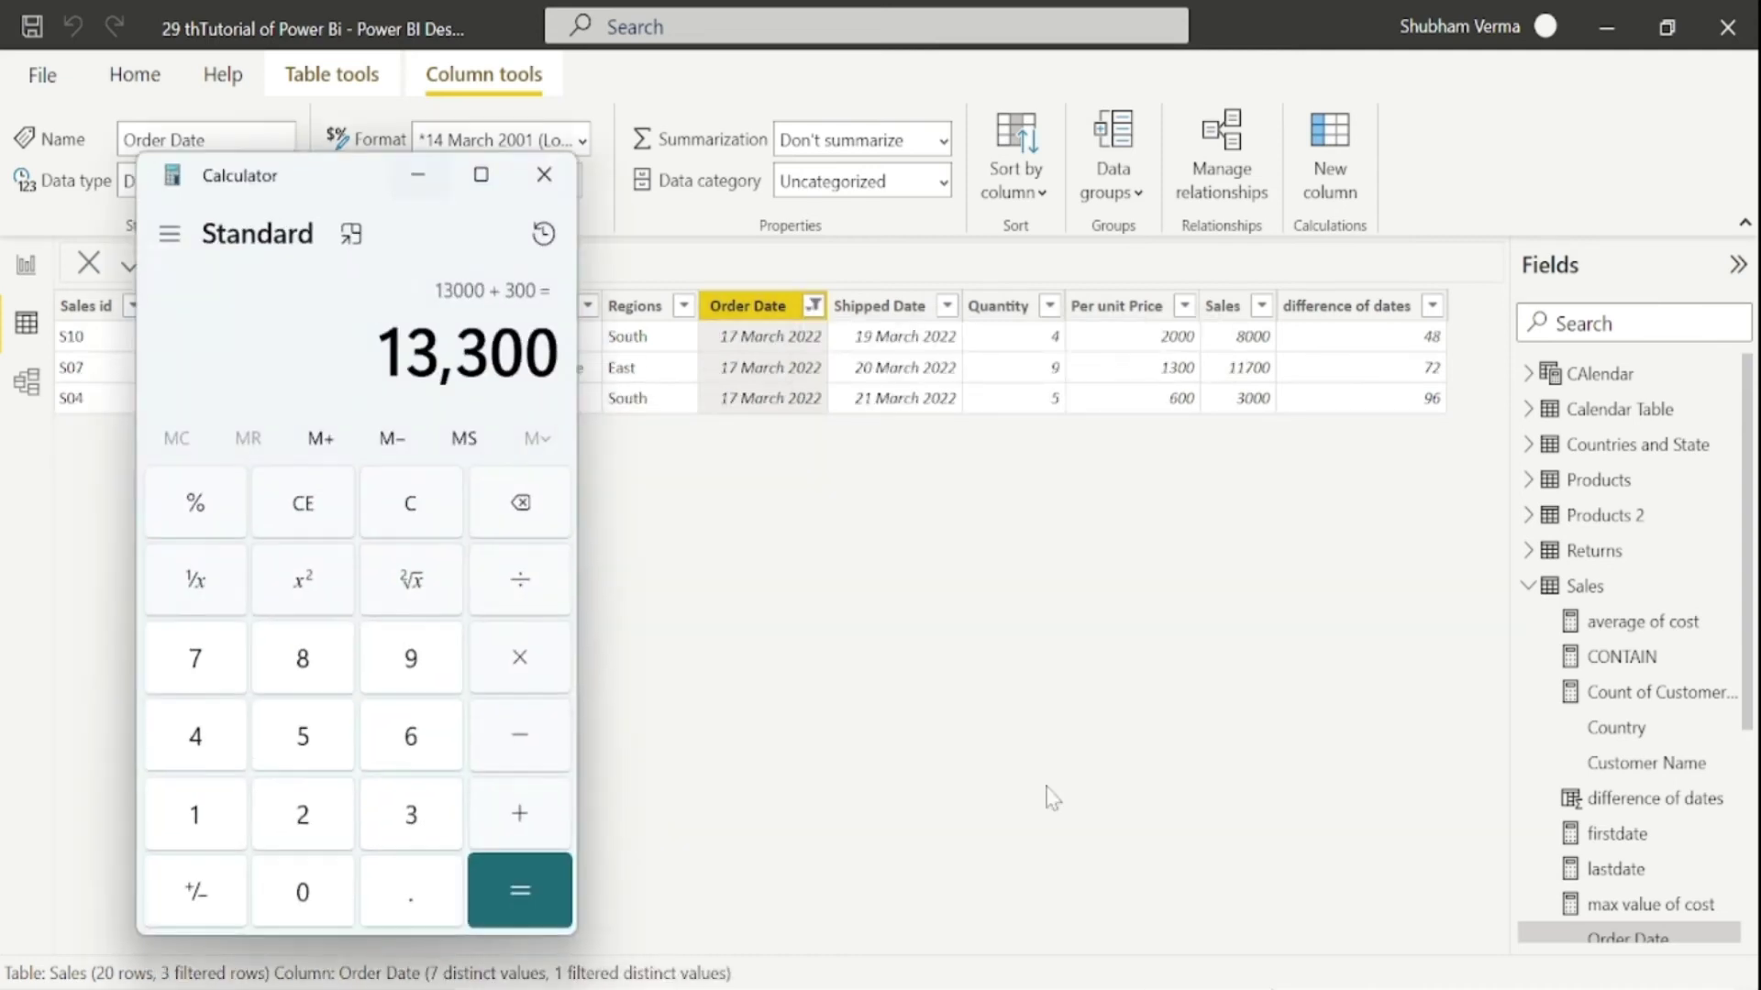
# Step: Add 8000+11700+3000 in Calculator to get 22,700, then go back to Power BI's report view
pyautogui.click(415, 519)
pyautogui.write('8000')
pyautogui.write('+11')
pyautogui.write('700')
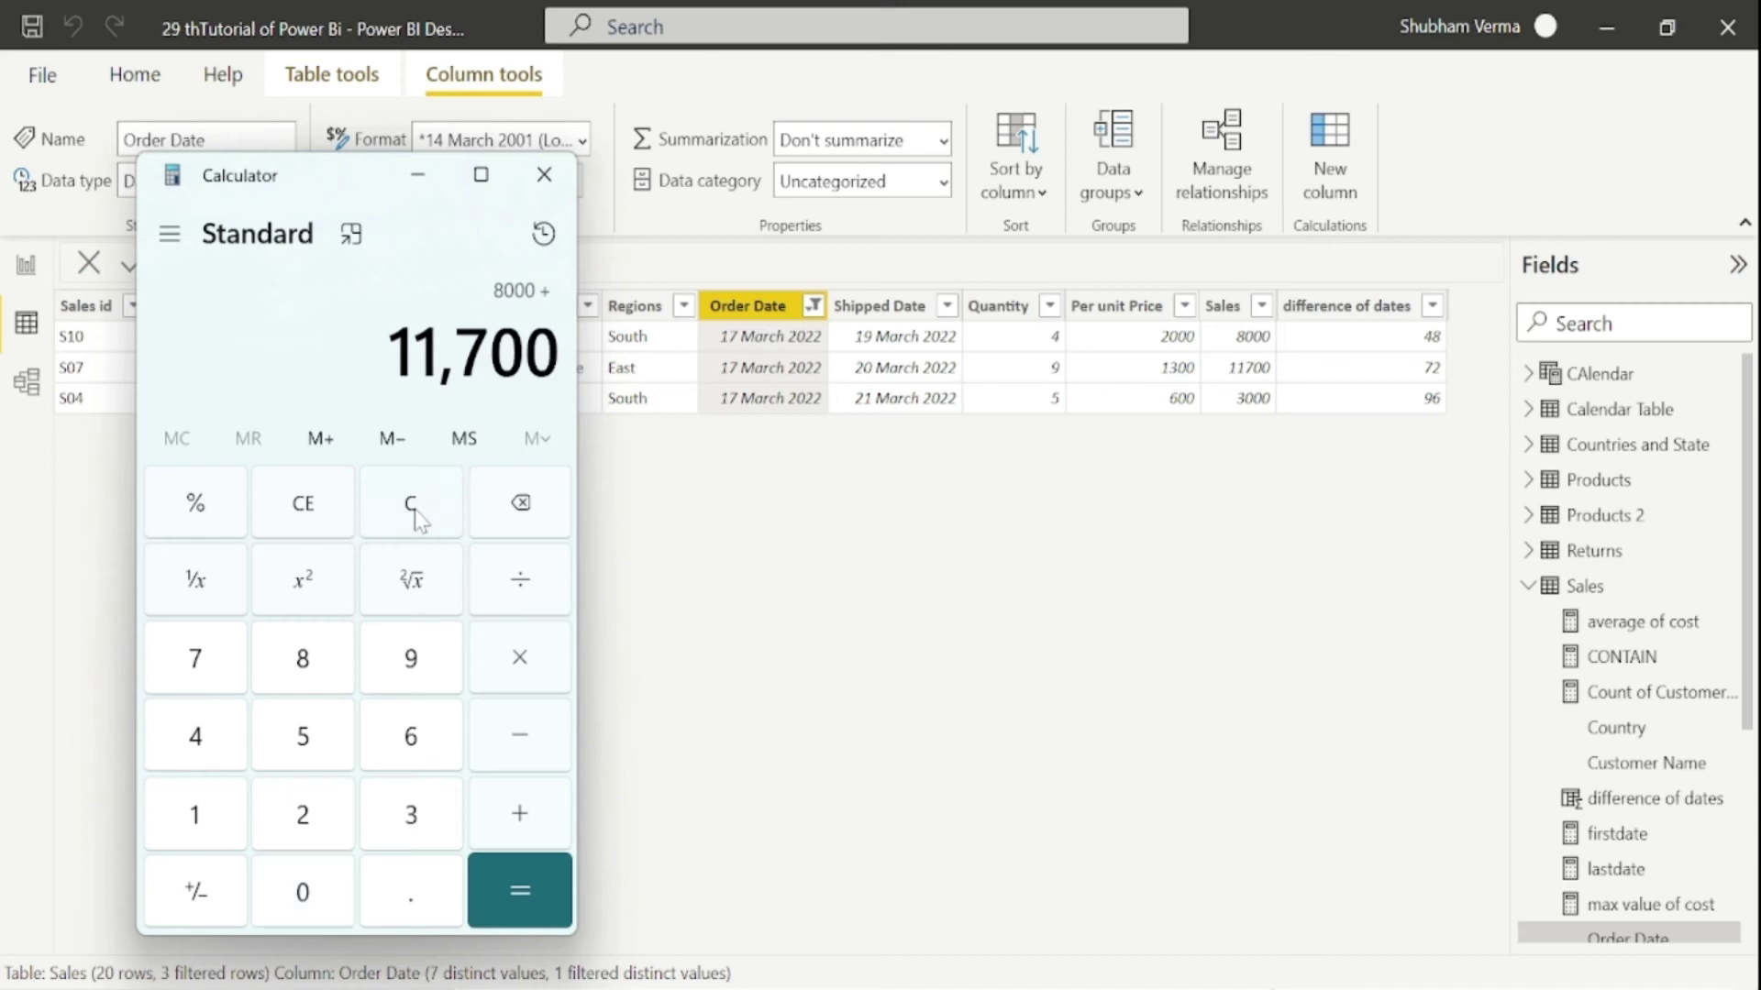
pyautogui.write('+3000=')
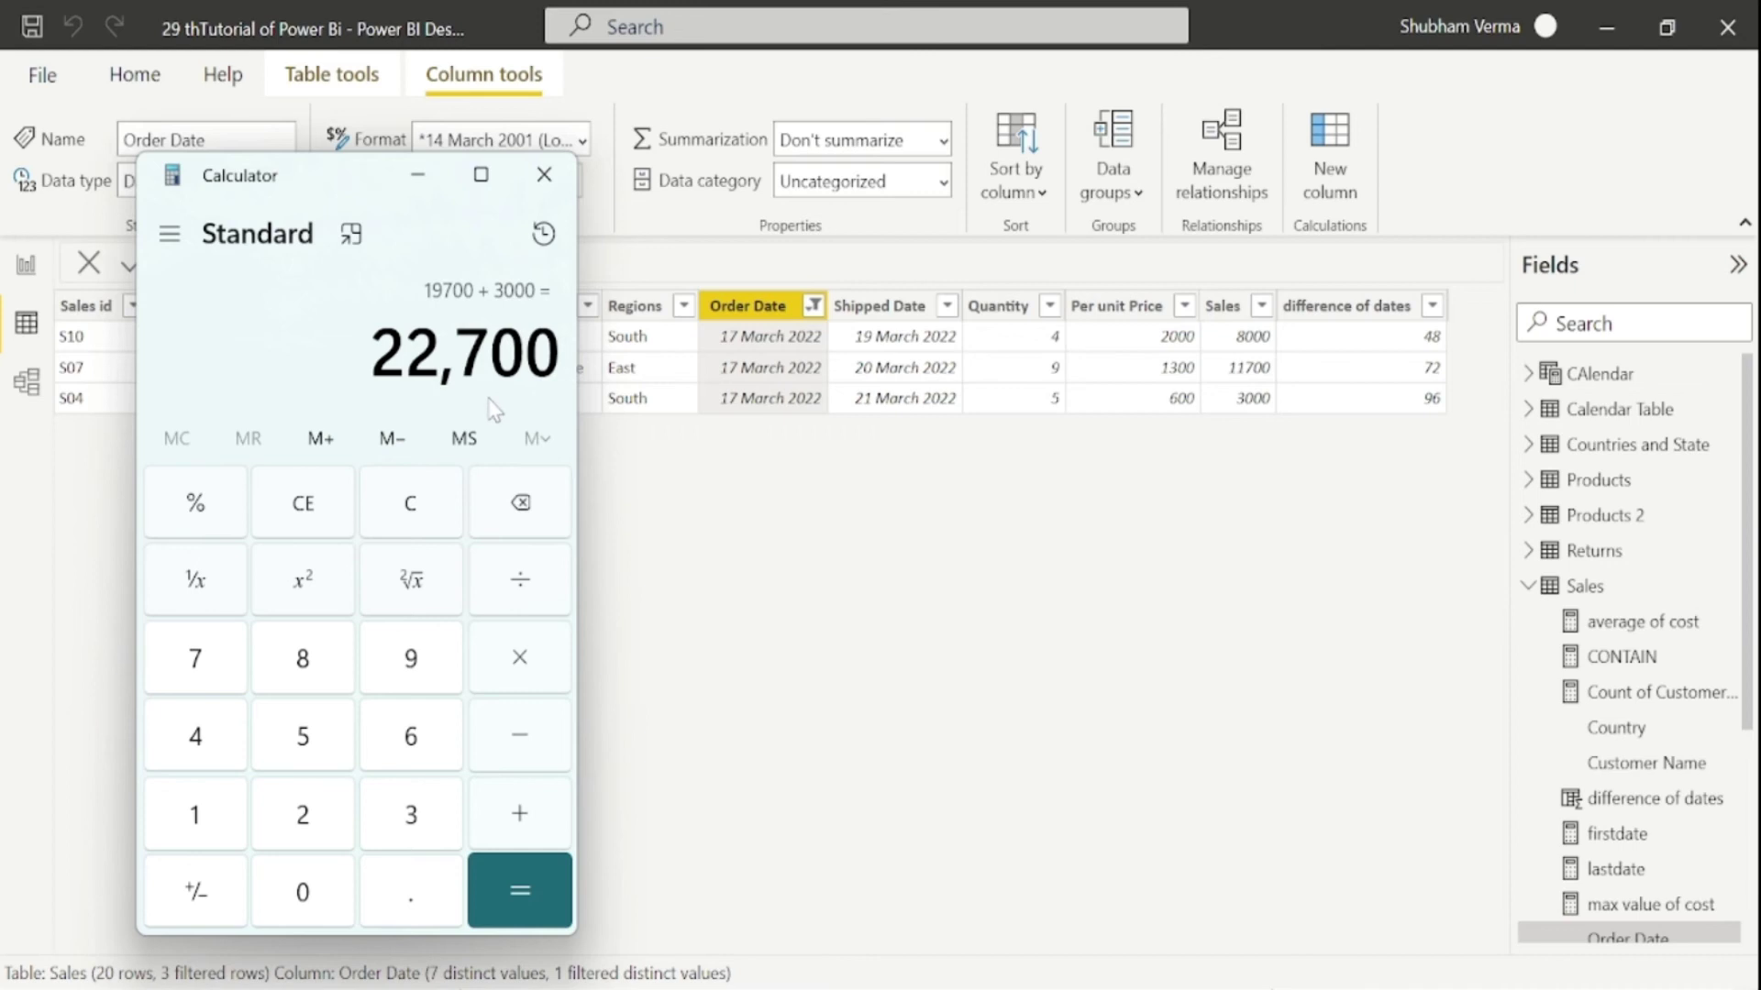
pyautogui.click(417, 175)
pyautogui.click(25, 265)
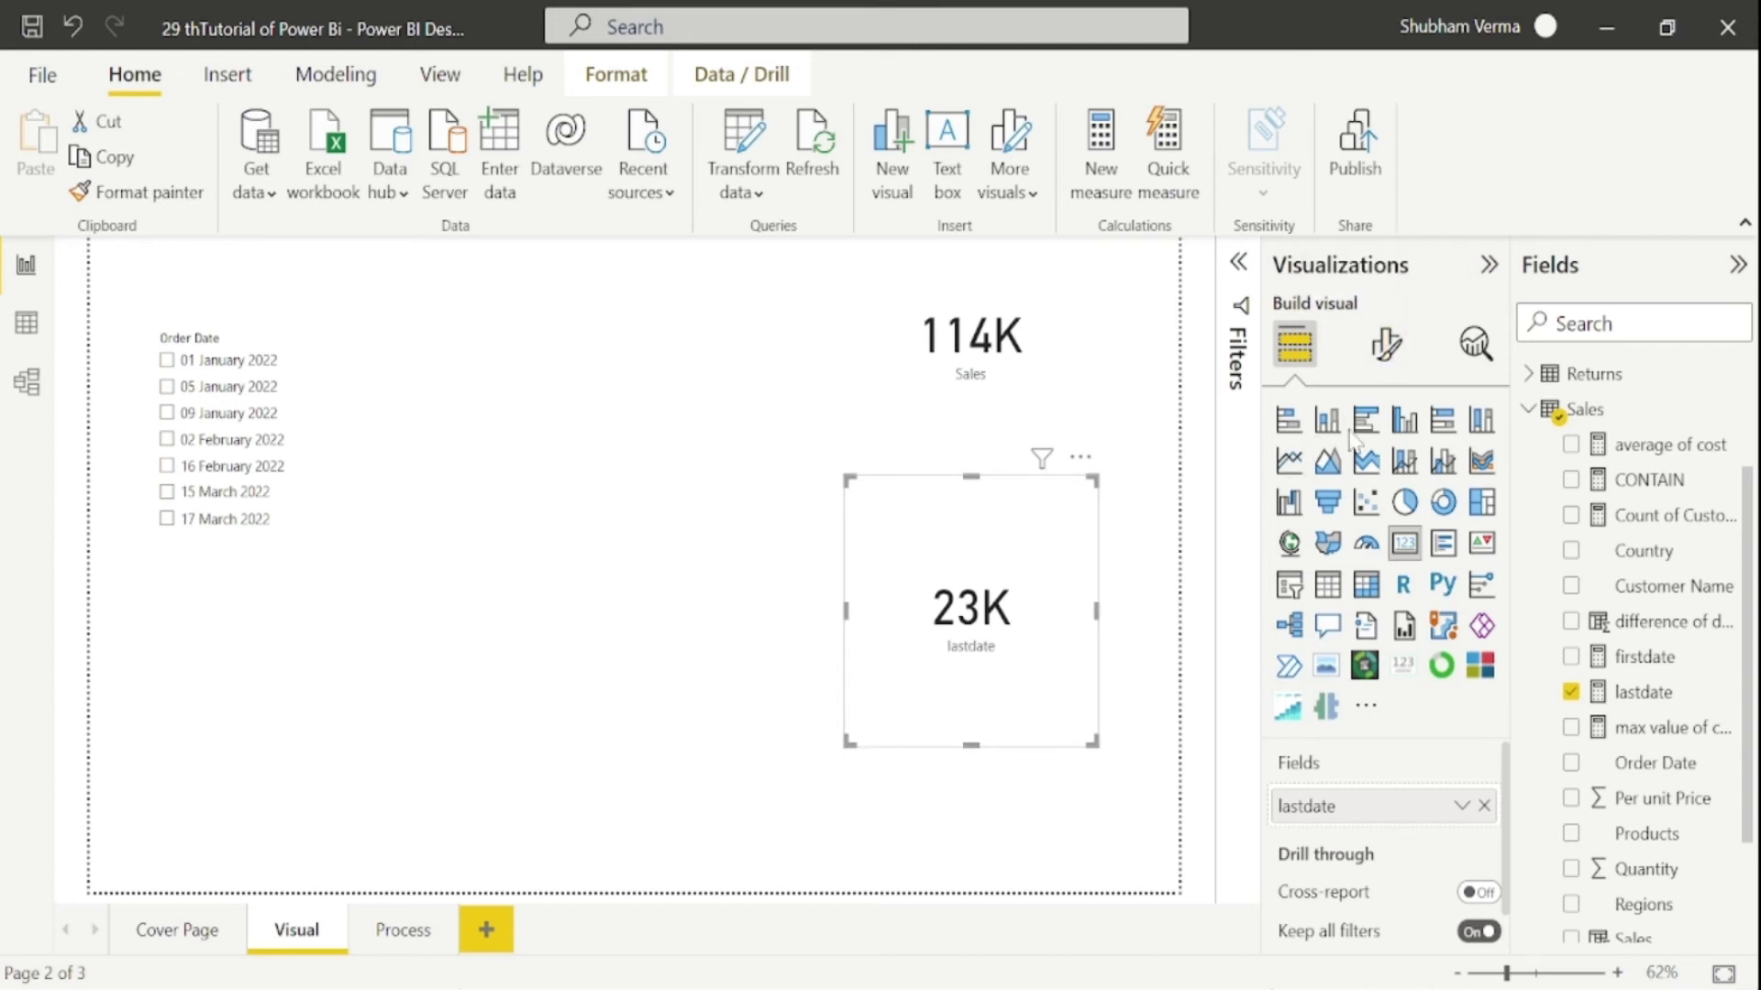
# Step: Check the lastdate card's callout value display units, leaving them unchanged
pyautogui.click(1385, 343)
pyautogui.click(1282, 549)
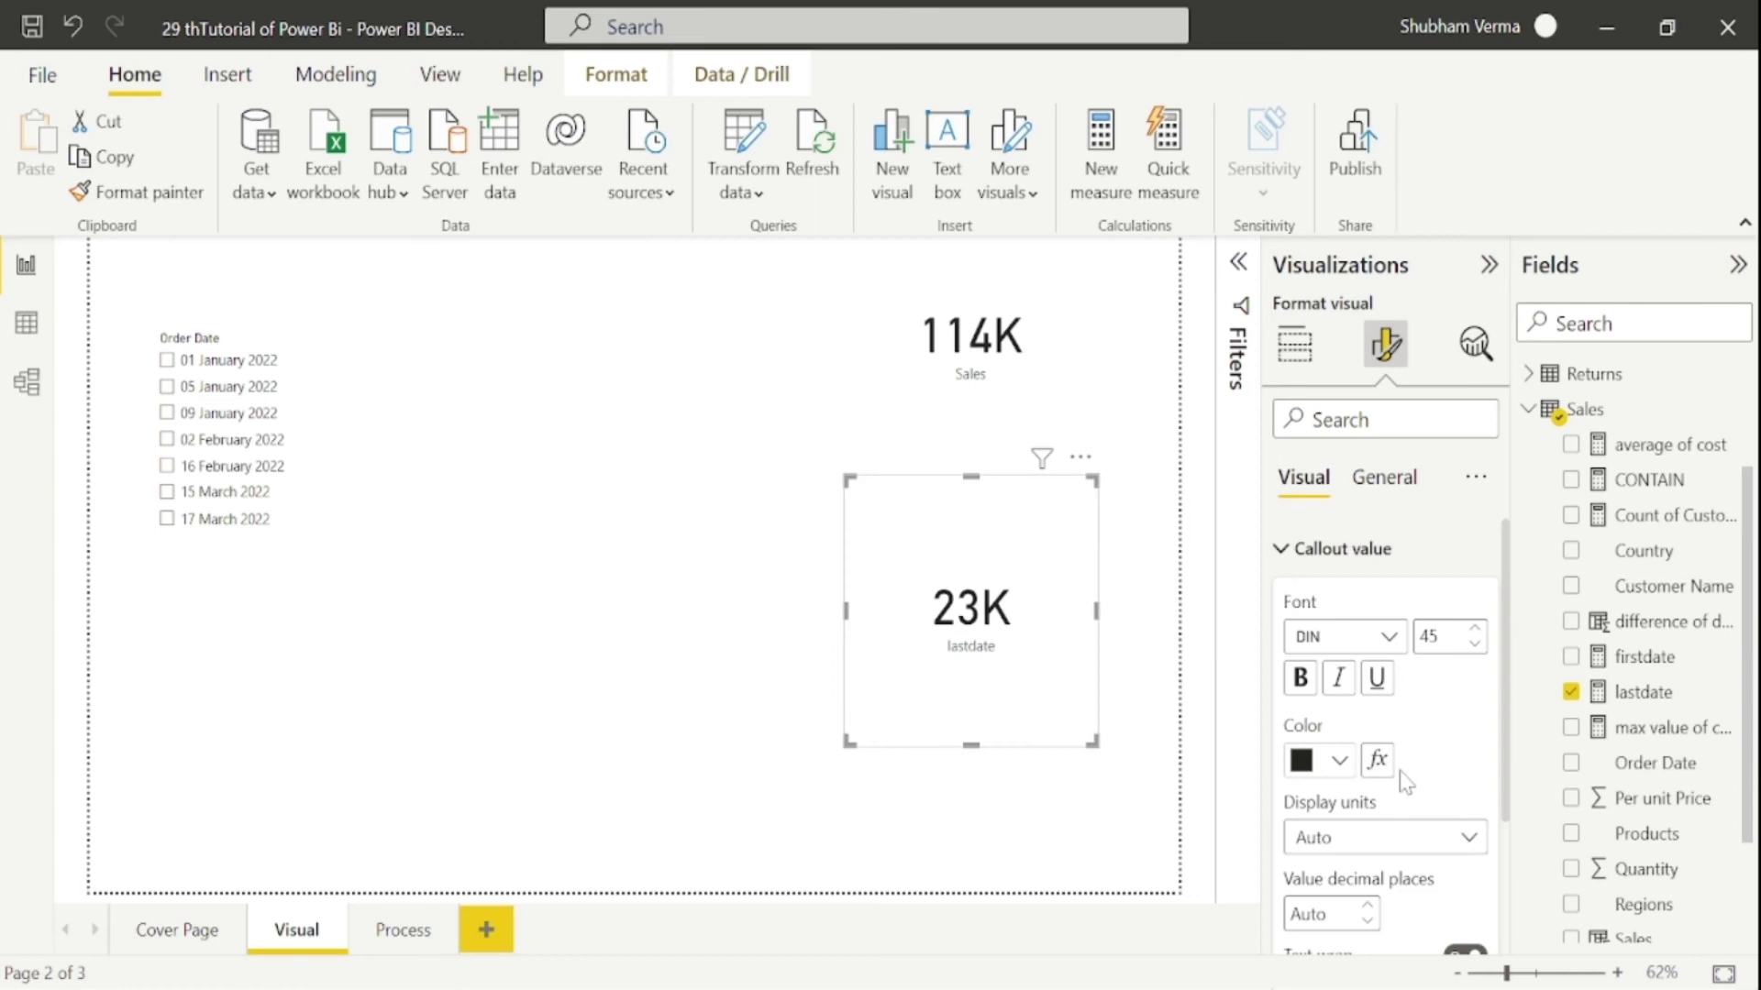
pyautogui.click(1469, 837)
pyautogui.press('Escape')
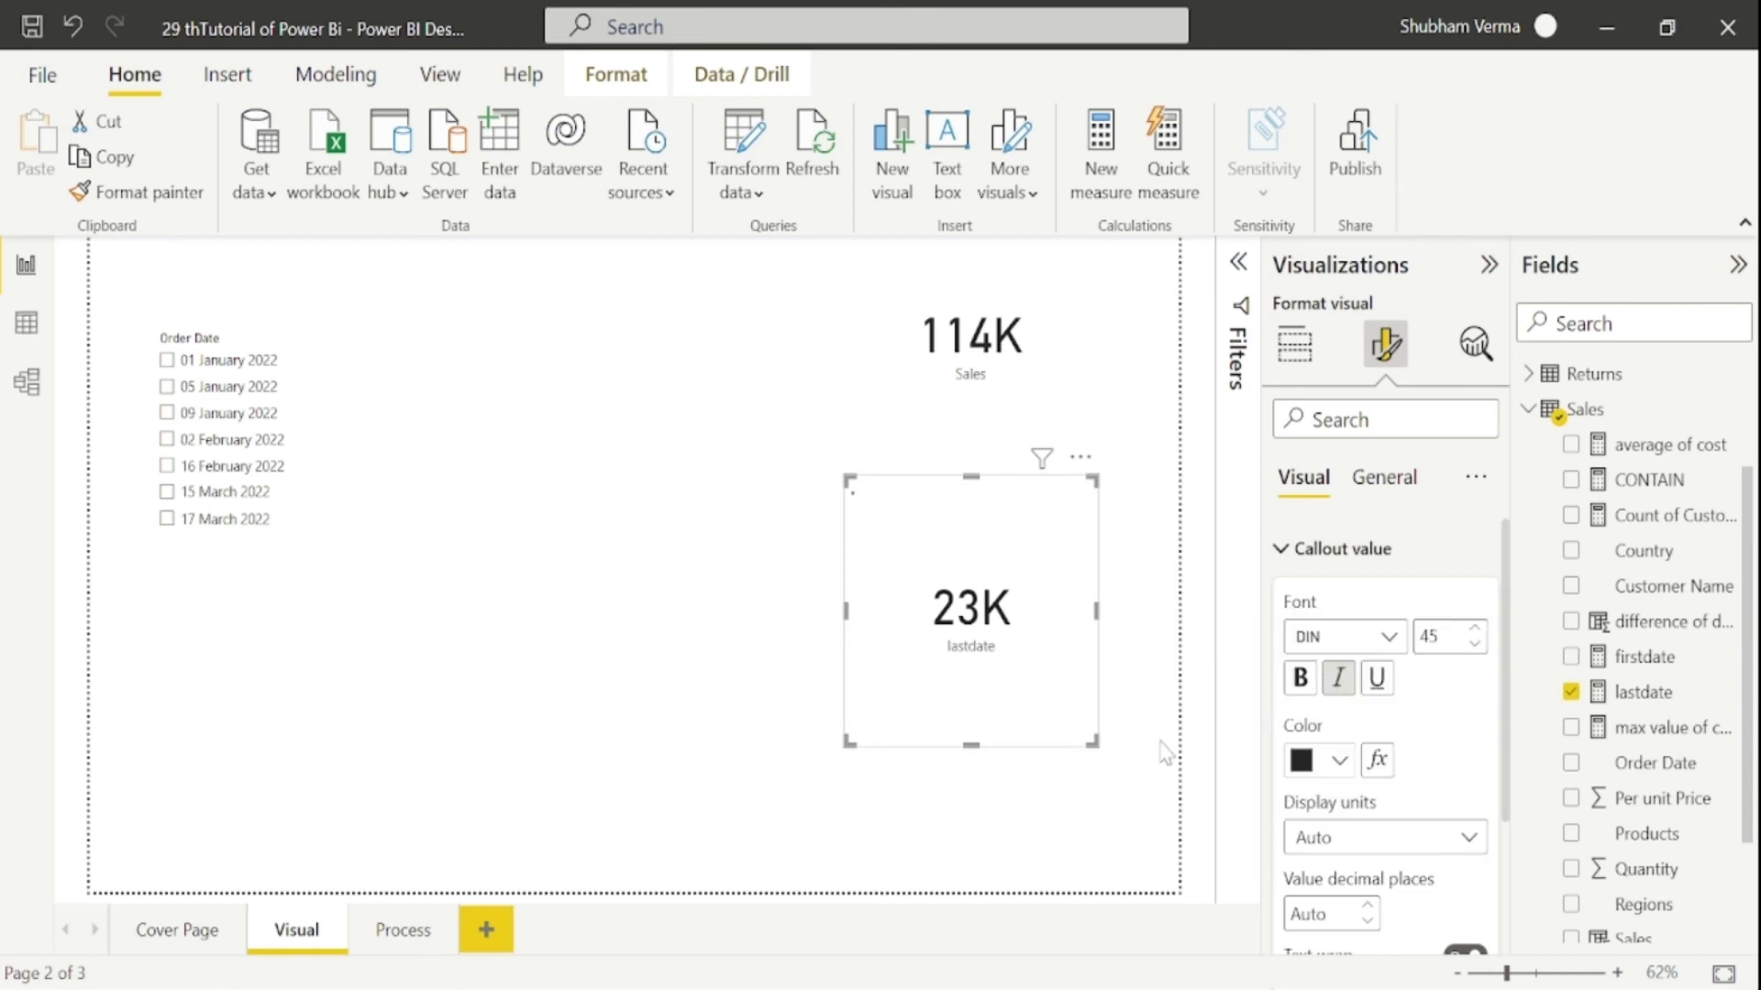
# Step: Filter the page to 17 March 2022 in the Order Date slicer, then switch to the DAX docs
pyautogui.click(846, 807)
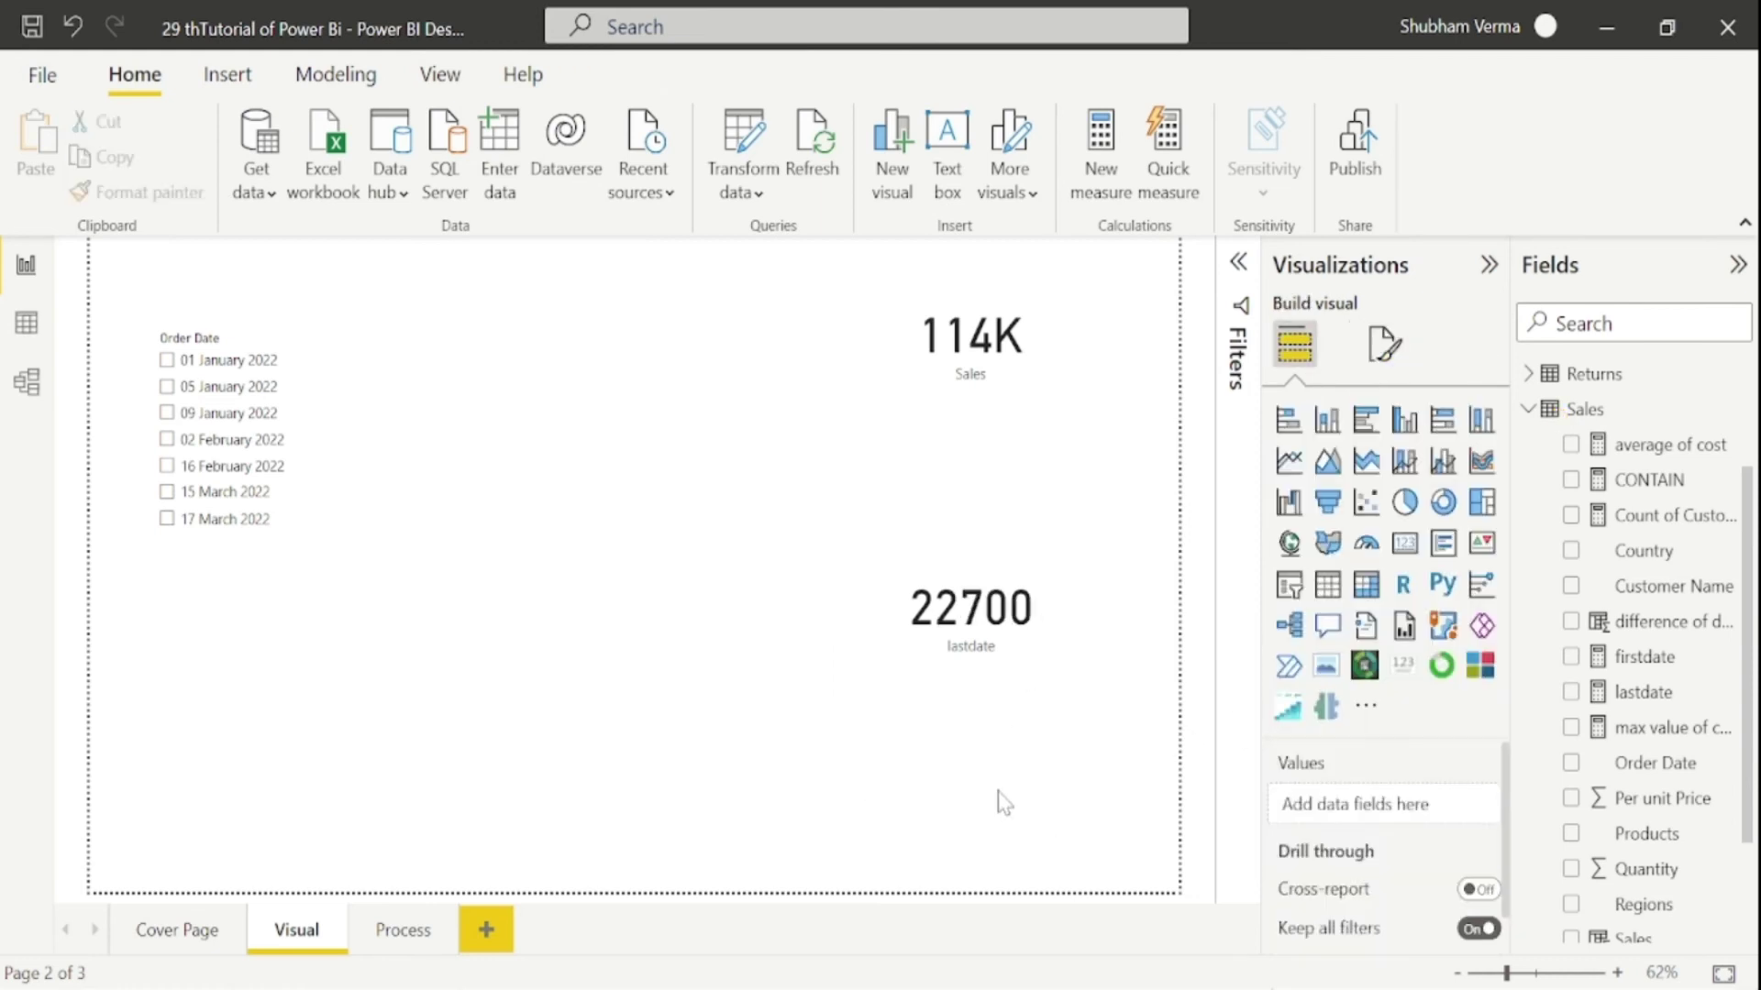
pyautogui.click(167, 519)
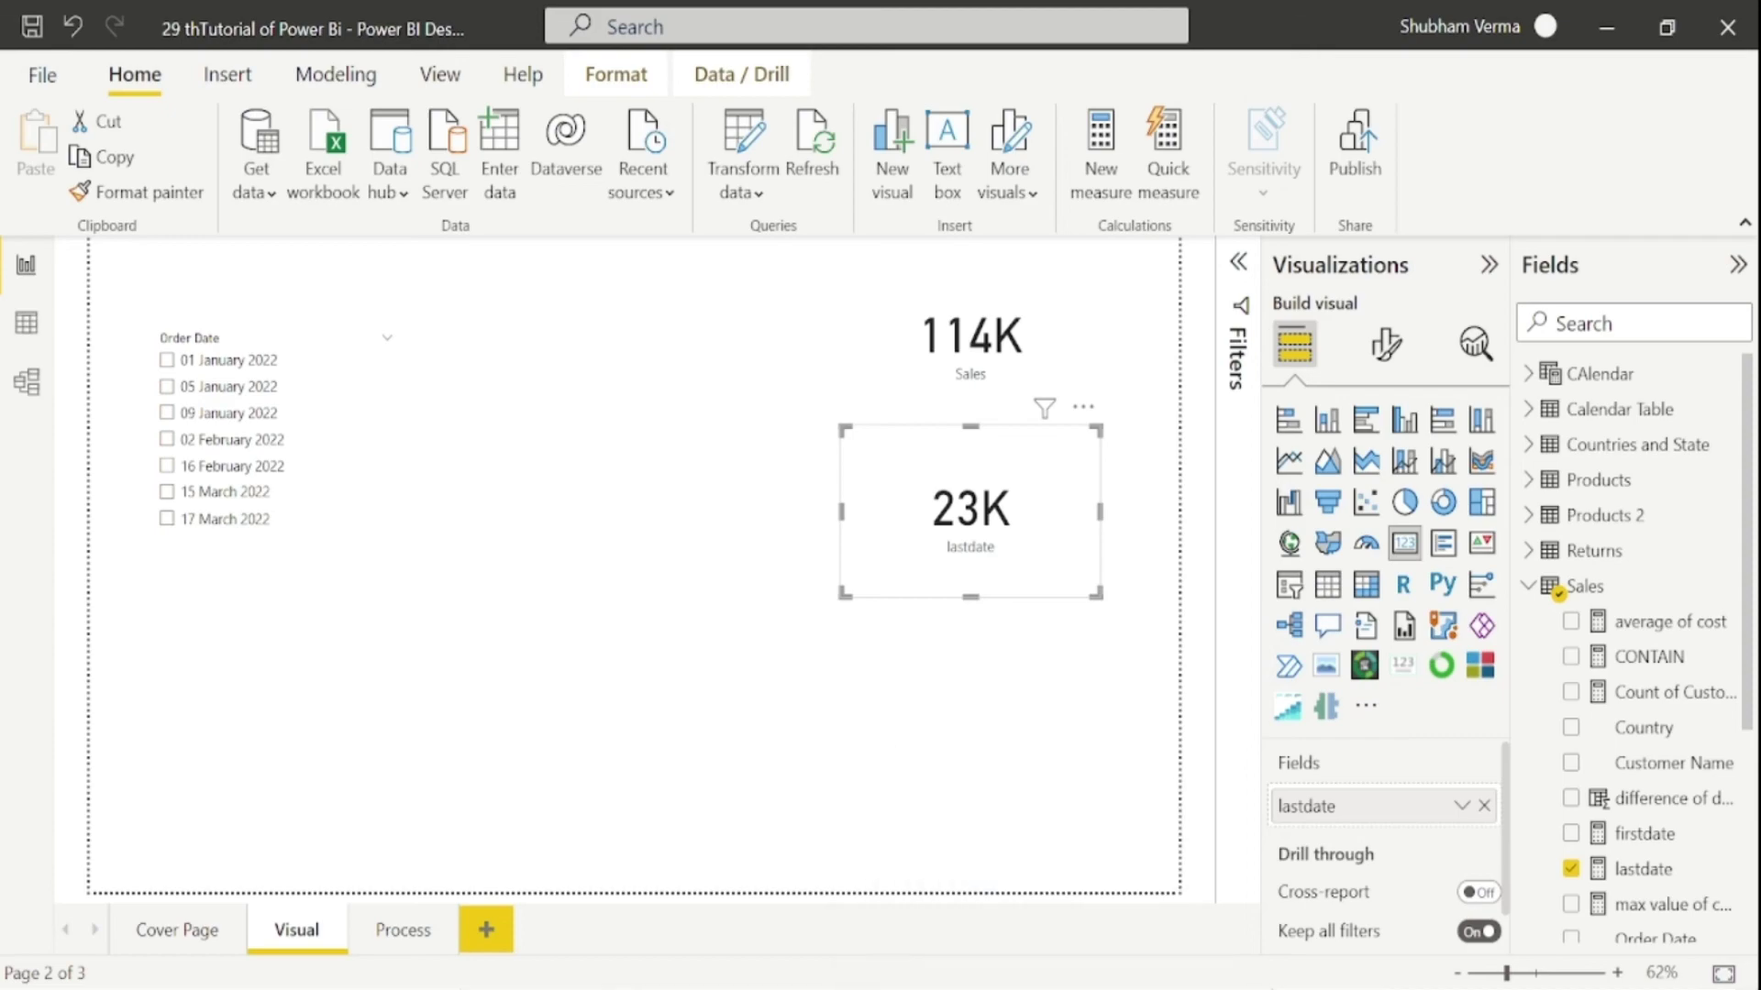
pyautogui.click(708, 981)
# Step: Highlight PREVIOUSMONTH in the time-intelligence functions table, then minimize Edge
pyautogui.scroll(2, 684, 748)
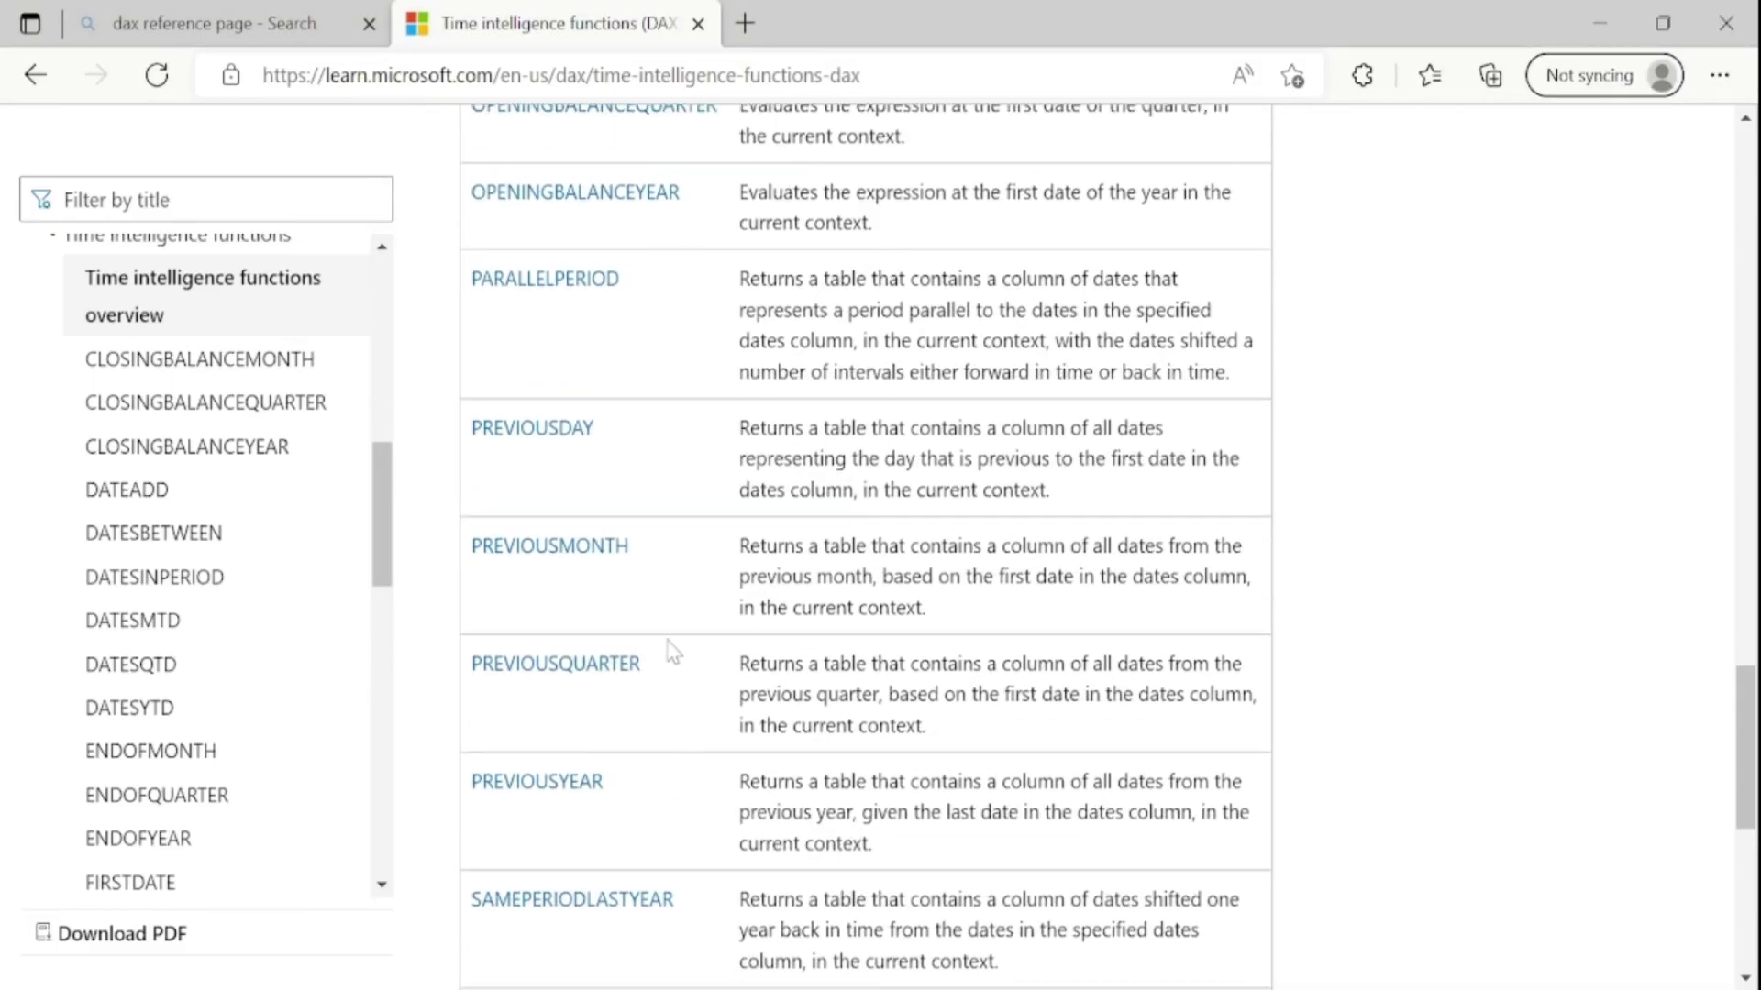
pyautogui.moveTo(667, 580); pyautogui.dragTo(590, 608)
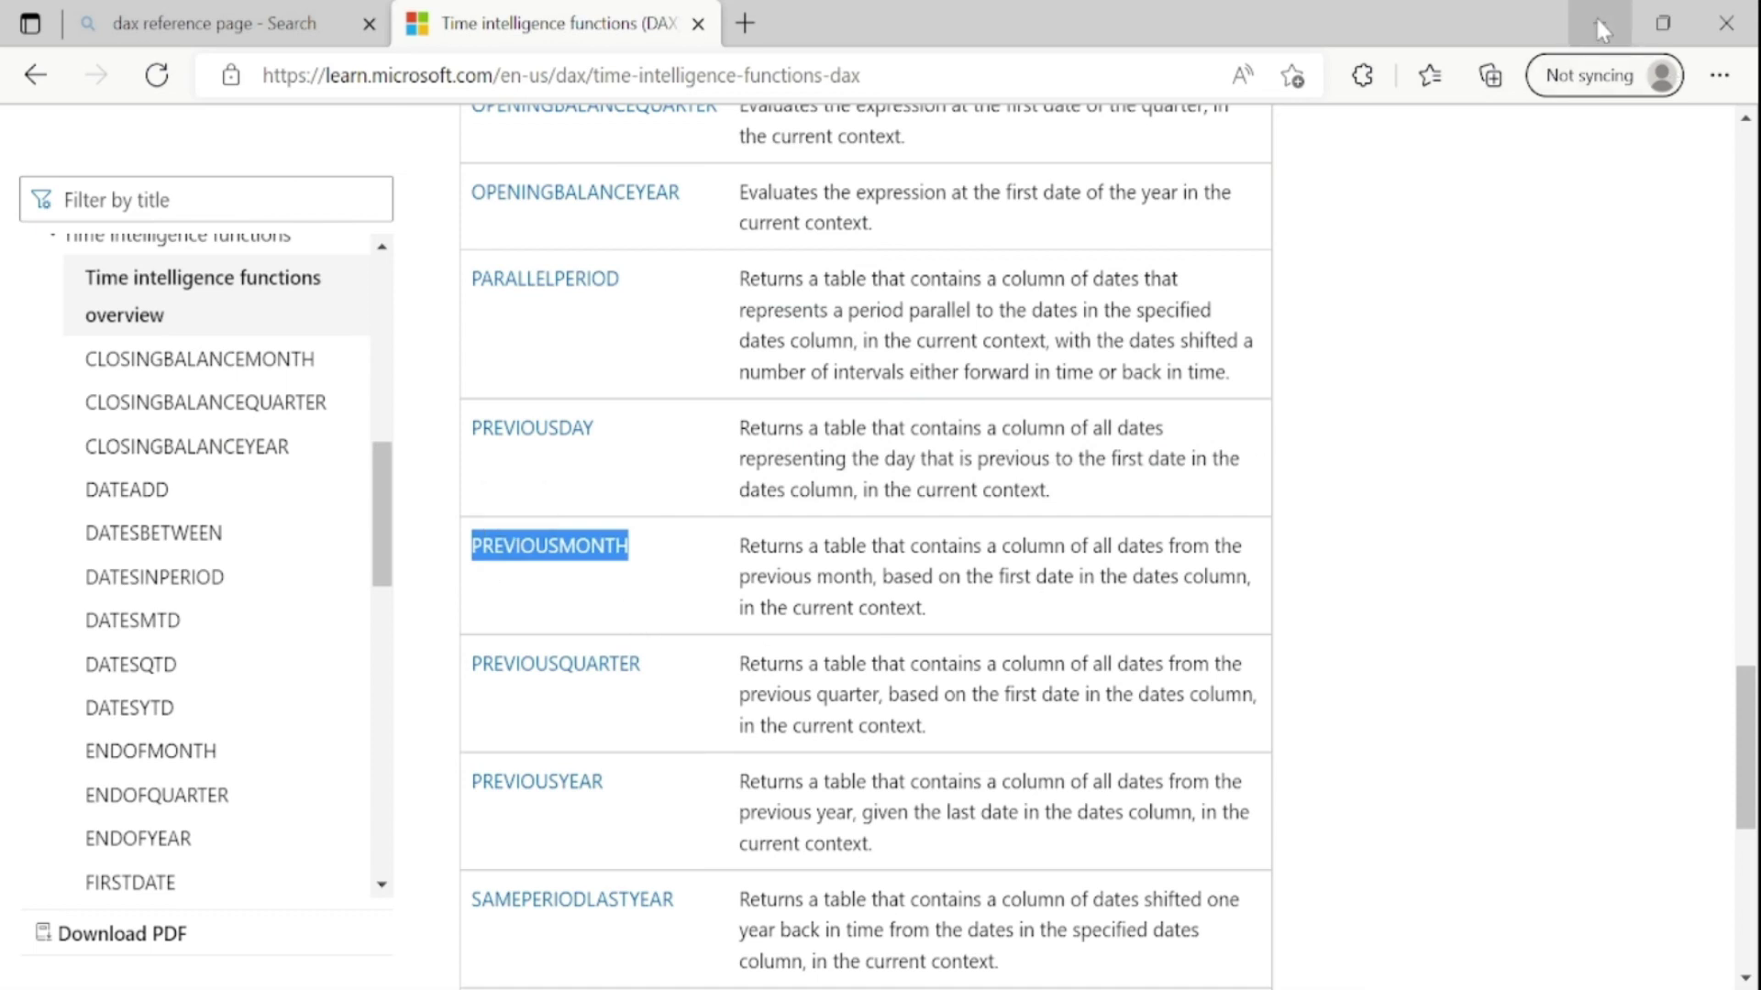
pyautogui.click(1602, 30)
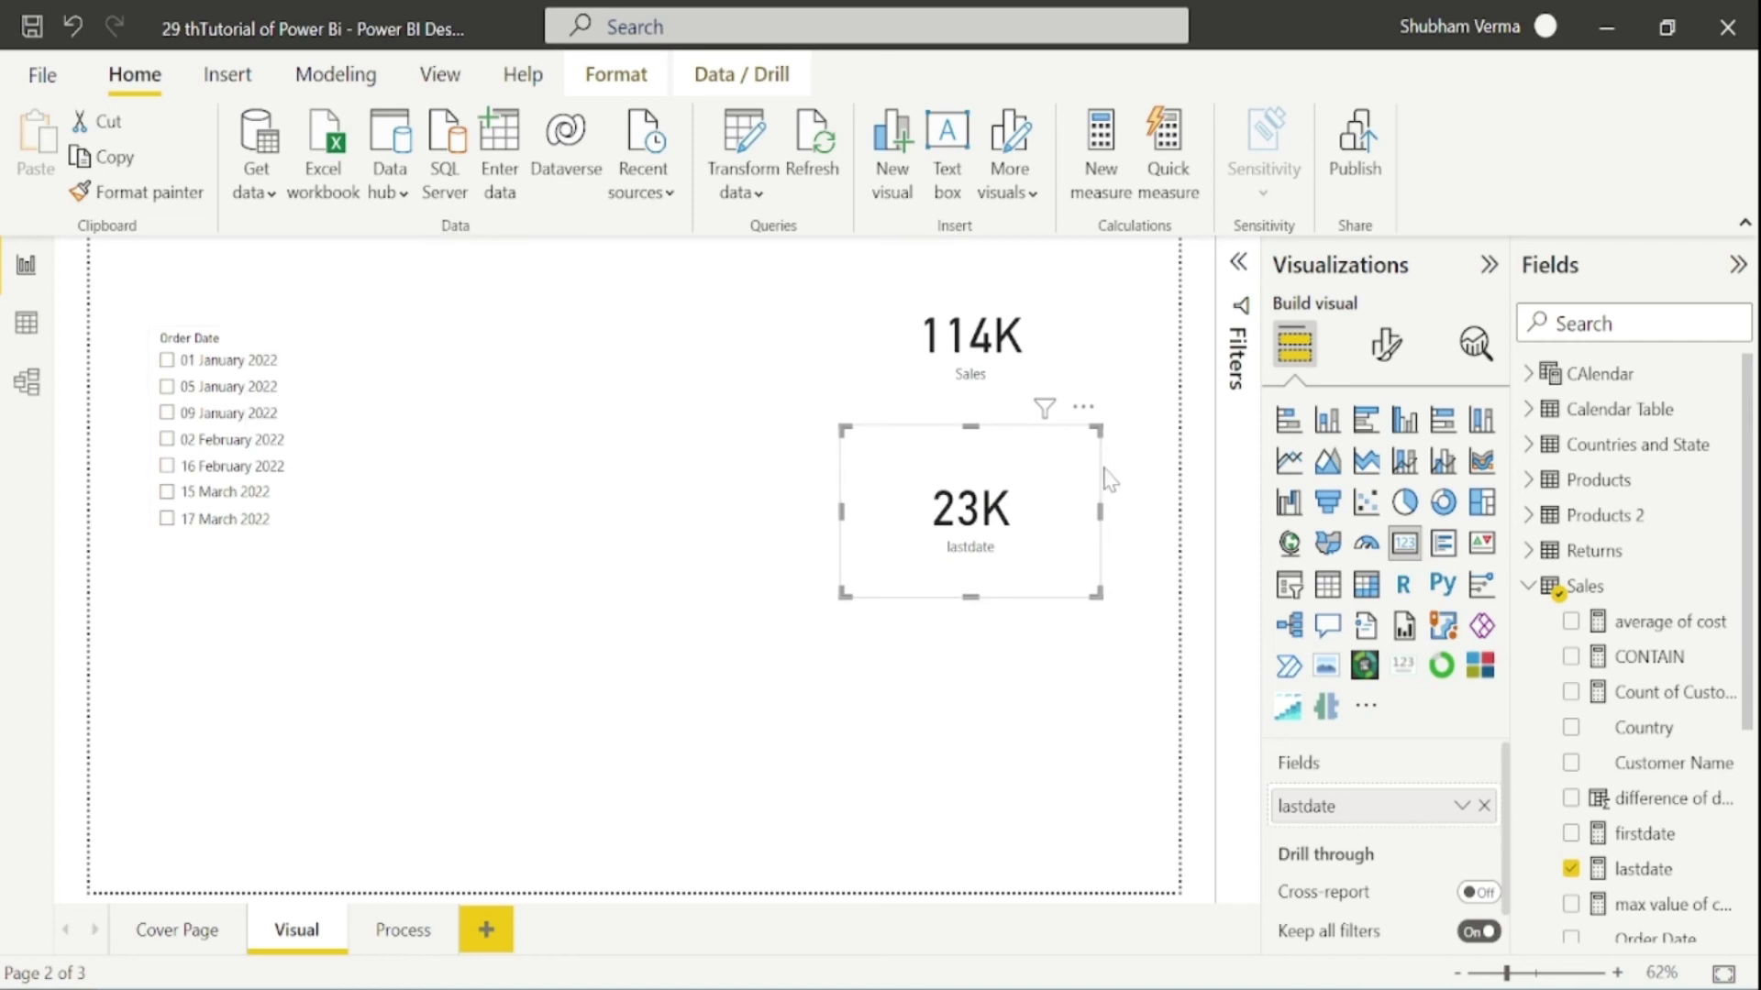
# Step: Replace the lastdate card with a new empty card placed under the Sales card
pyautogui.click(1084, 409)
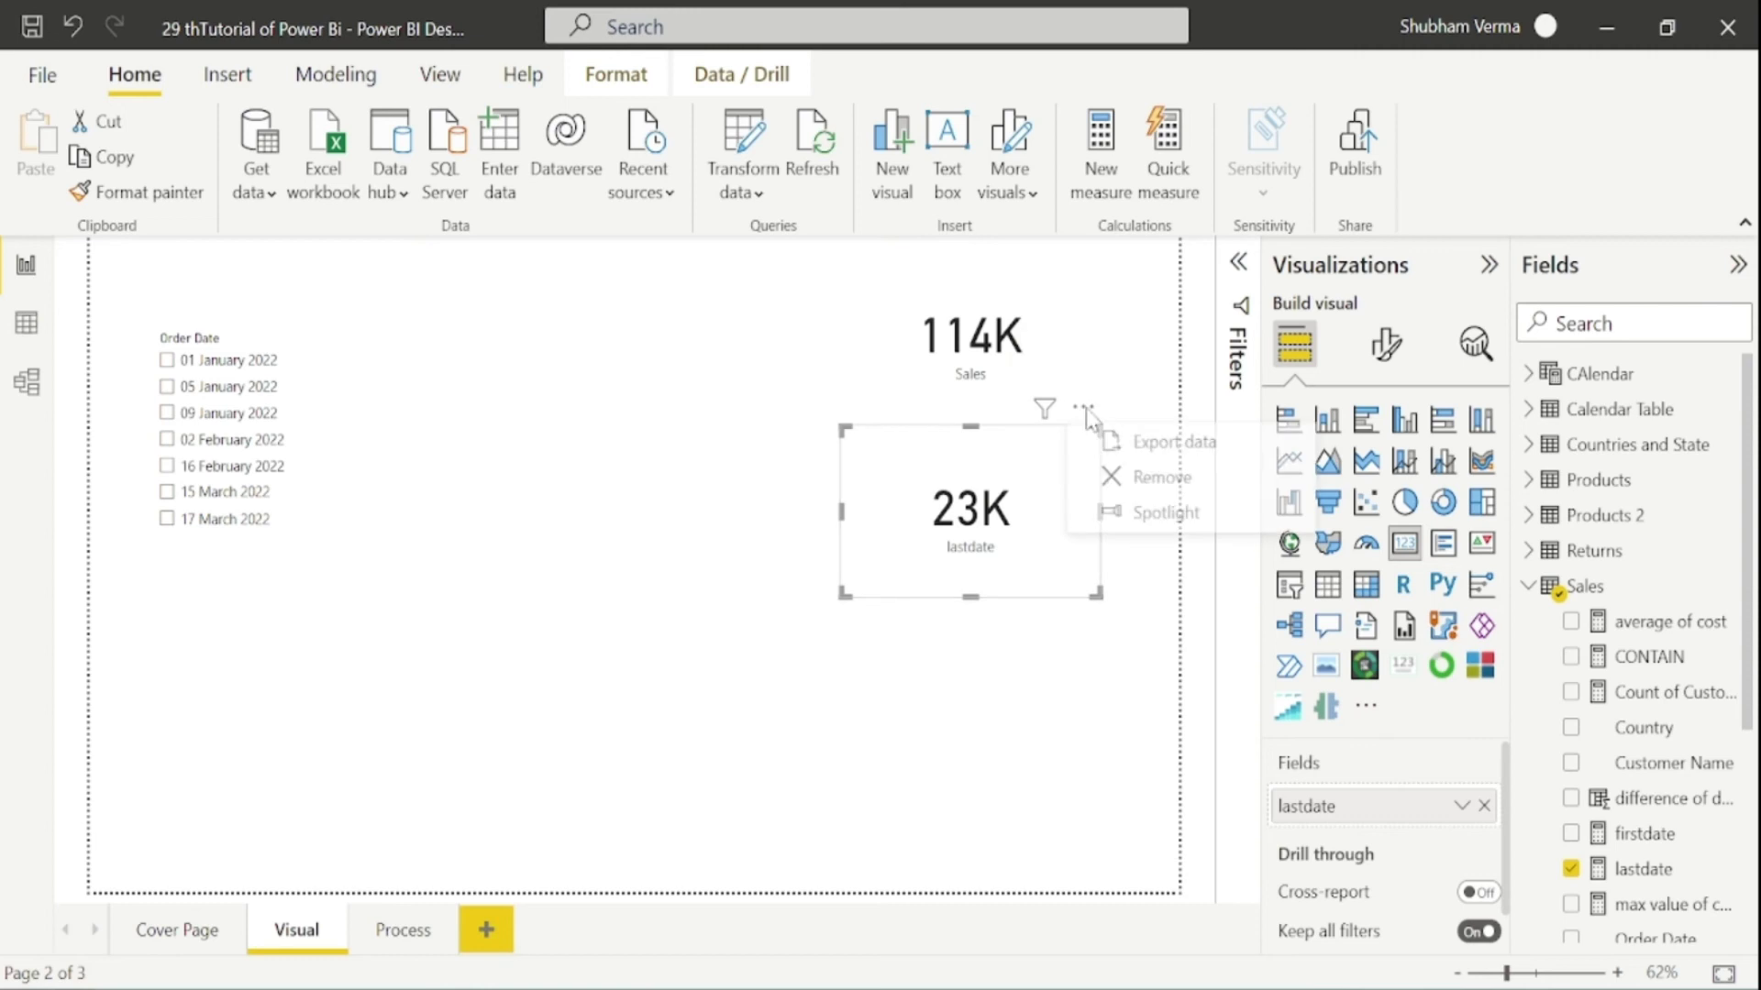
pyautogui.click(1138, 486)
pyautogui.click(1404, 547)
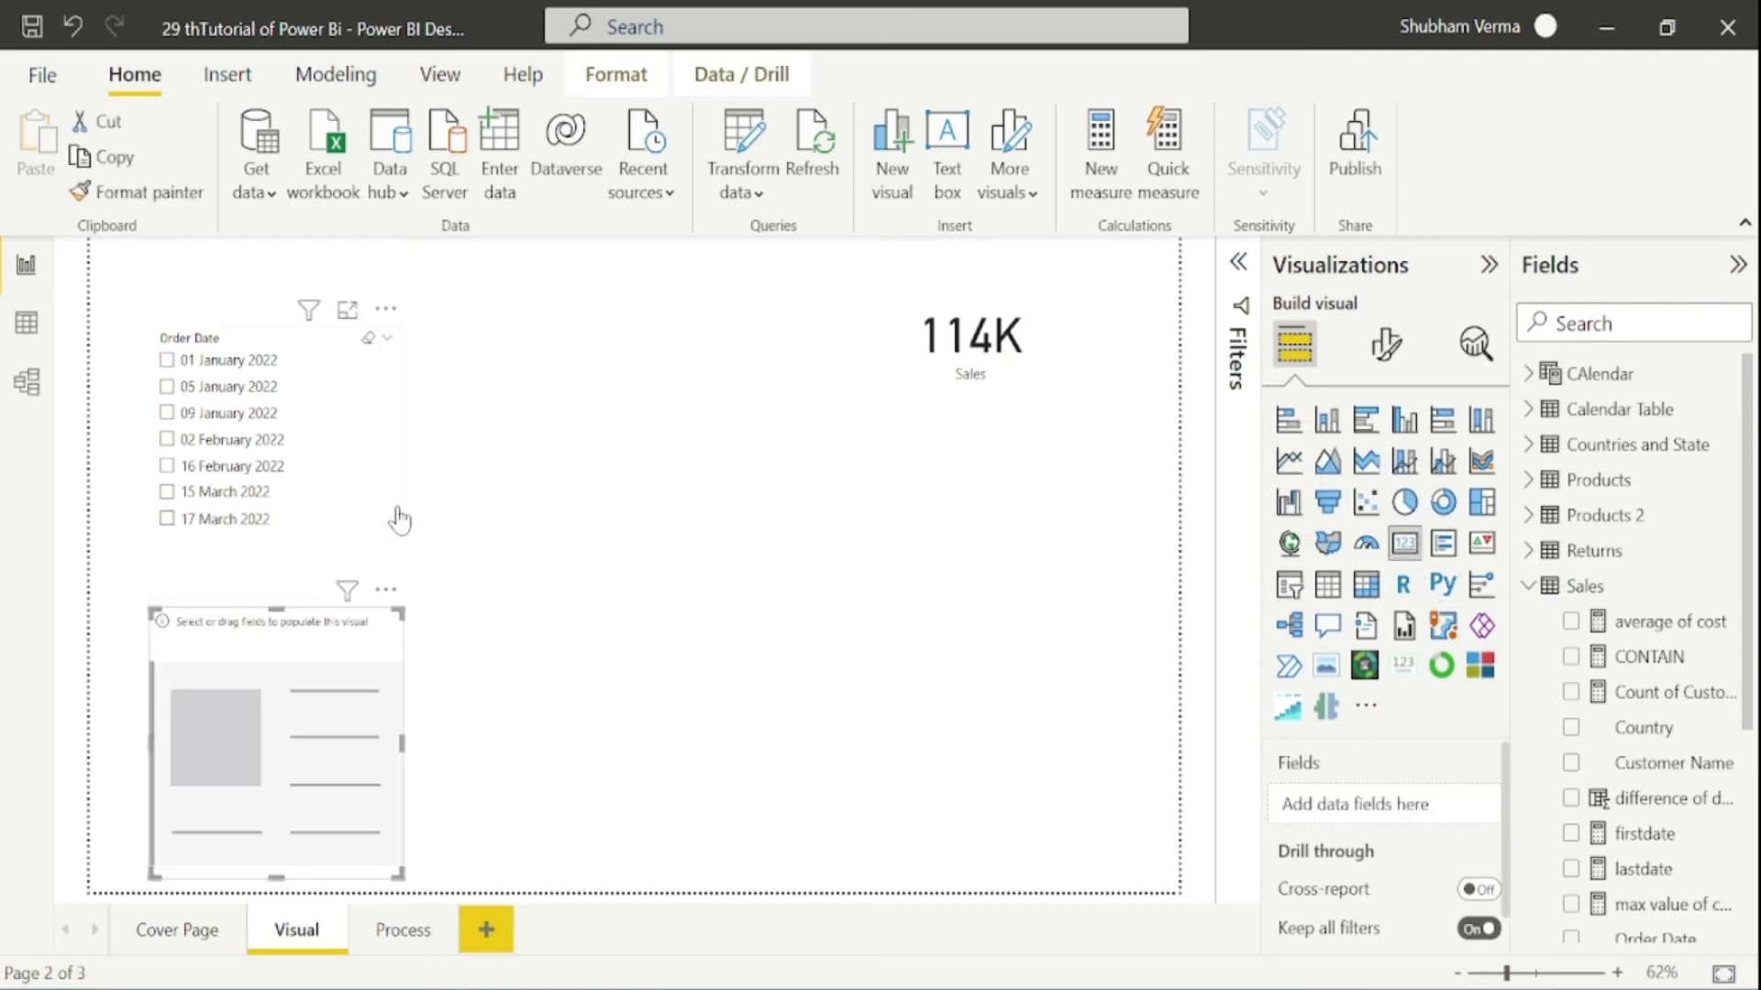
pyautogui.moveTo(386, 596); pyautogui.dragTo(1042, 474)
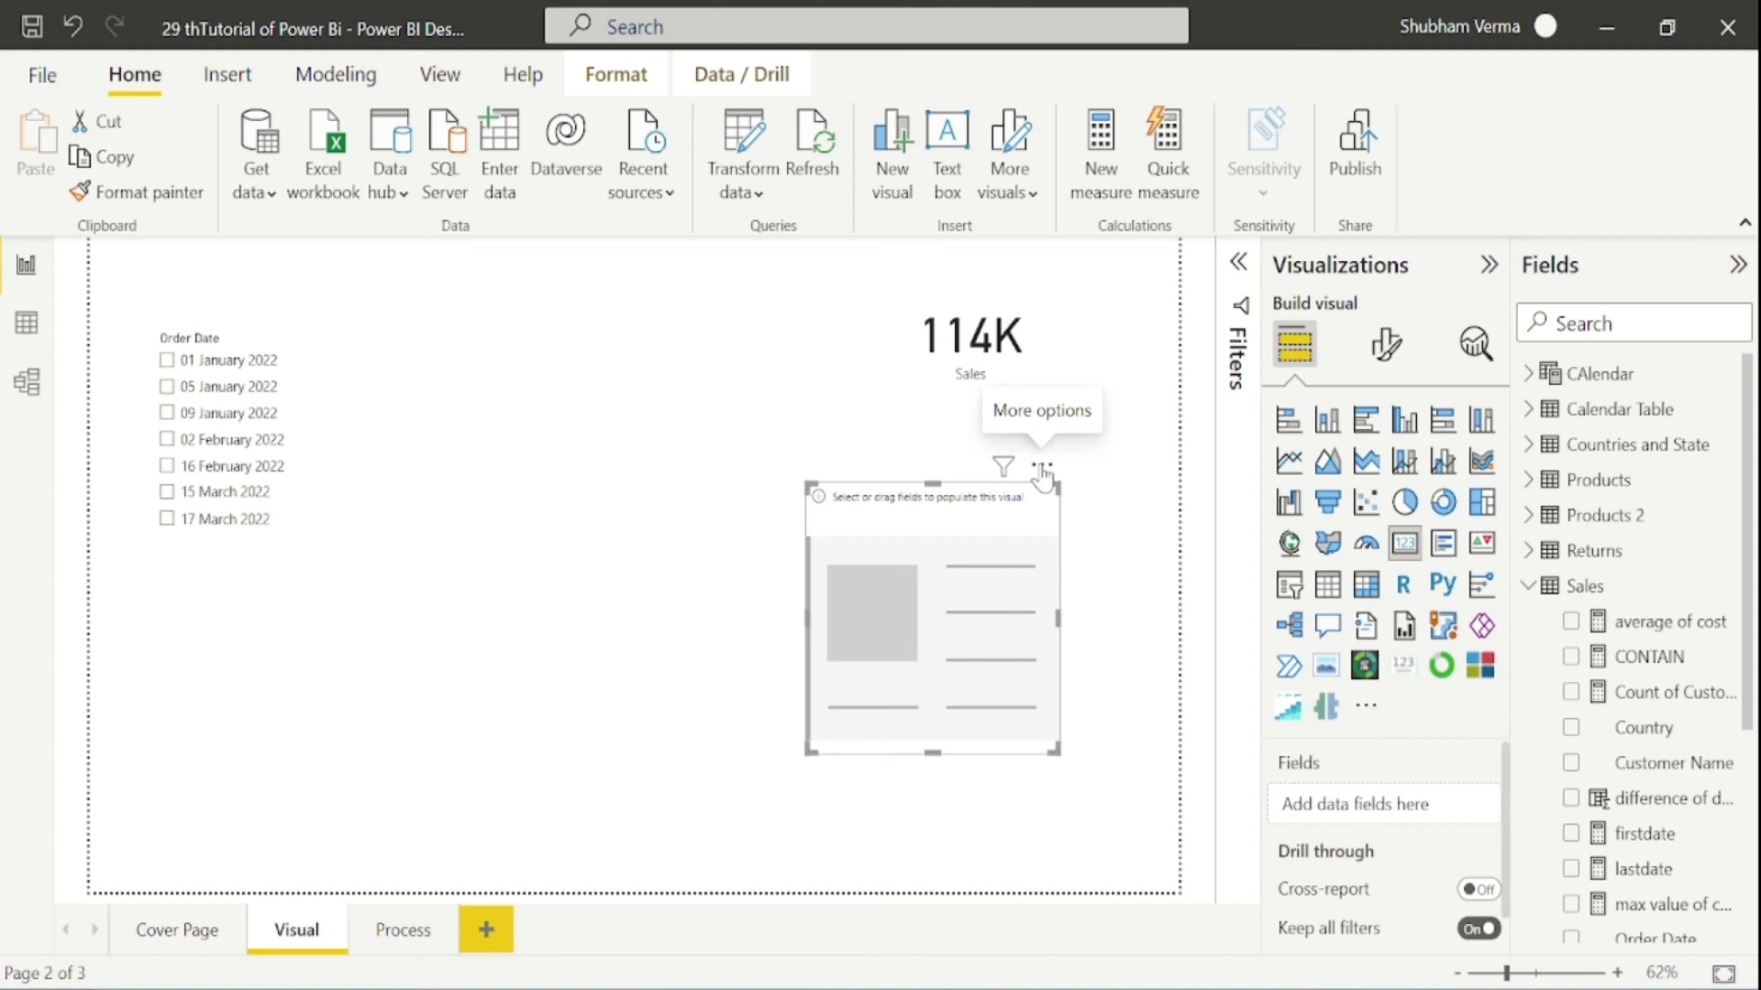
# Step: Start a new measure 'prvious month = CALCULATE(SUM(Sales[Sales])' from the Fields pane
pyautogui.rightClick(1694, 512)
pyautogui.click(1565, 7)
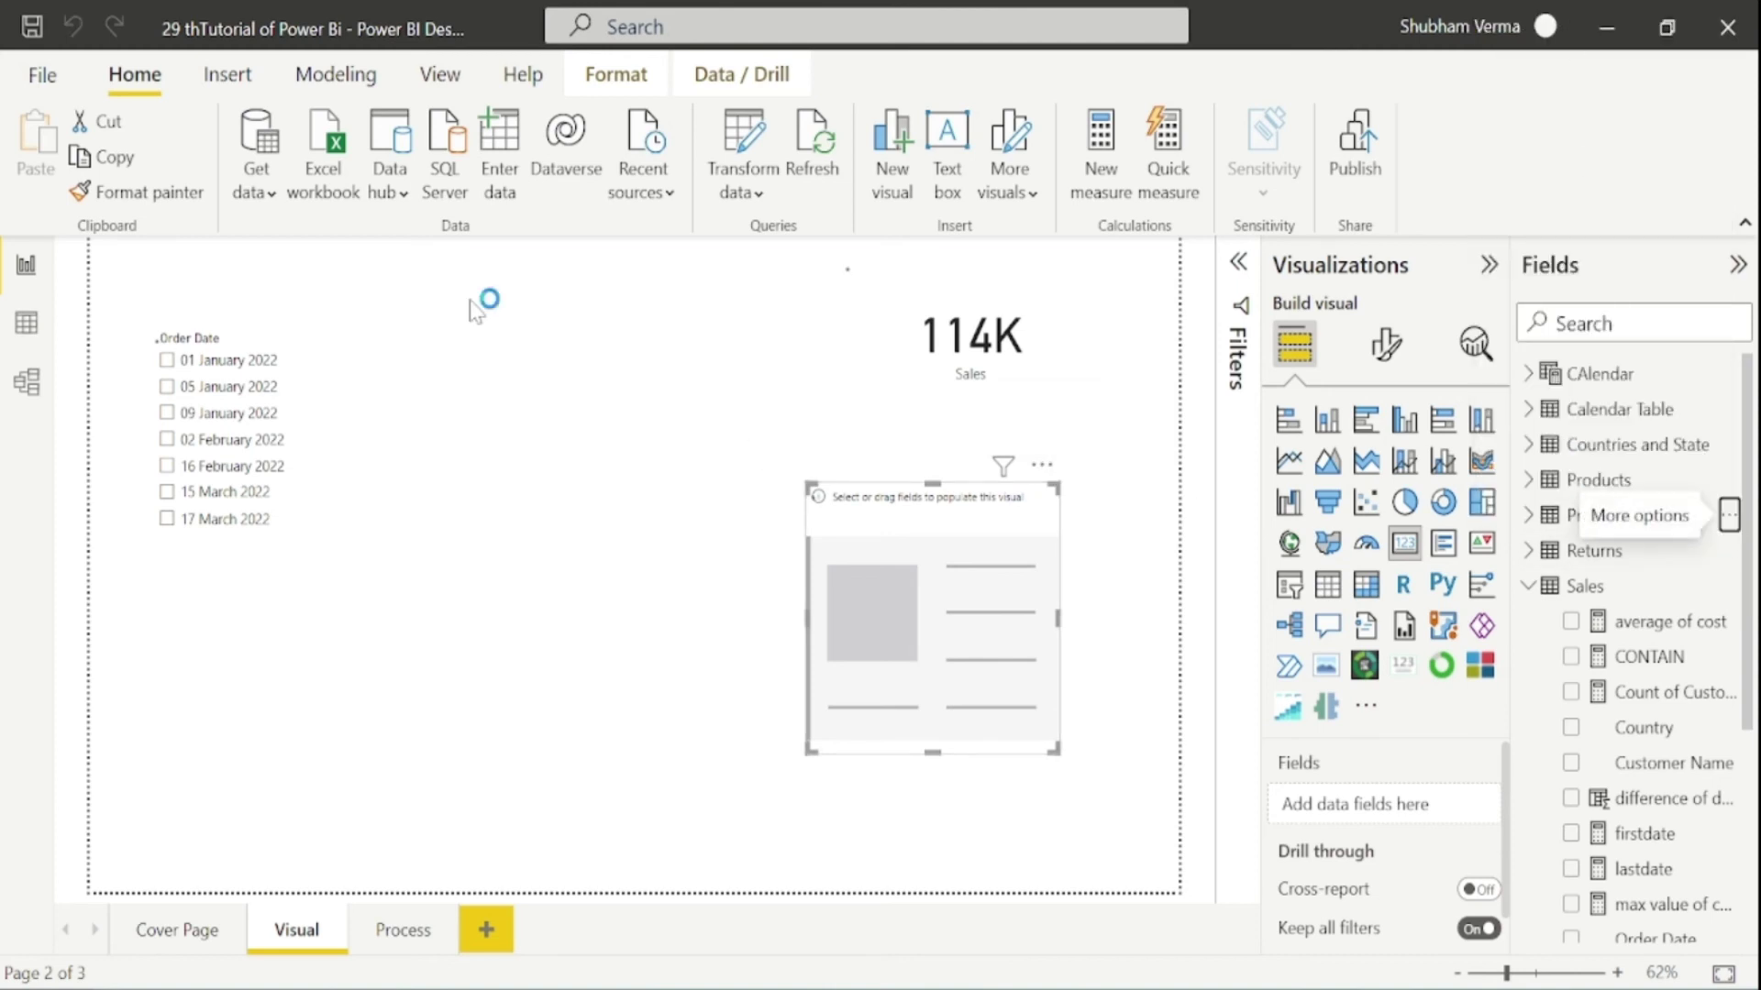
pyautogui.press('BackSpace')
pyautogui.write('prvious month =')
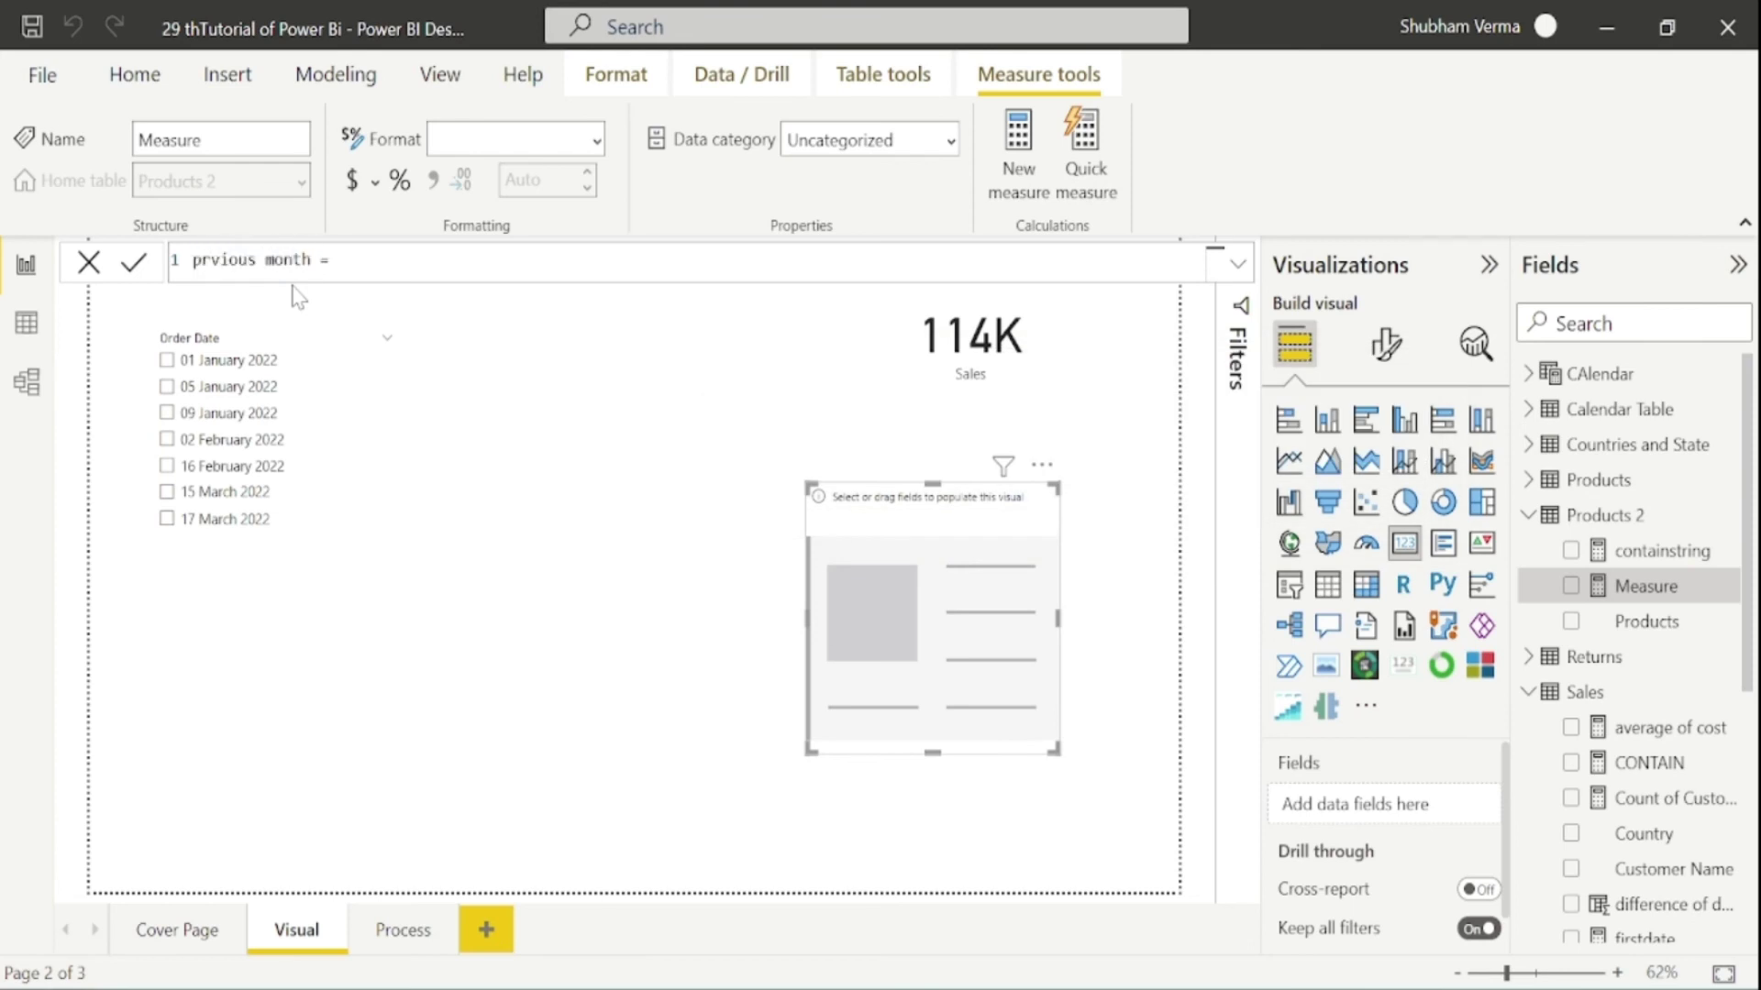
pyautogui.write(' cal')
pyautogui.press('Tab')
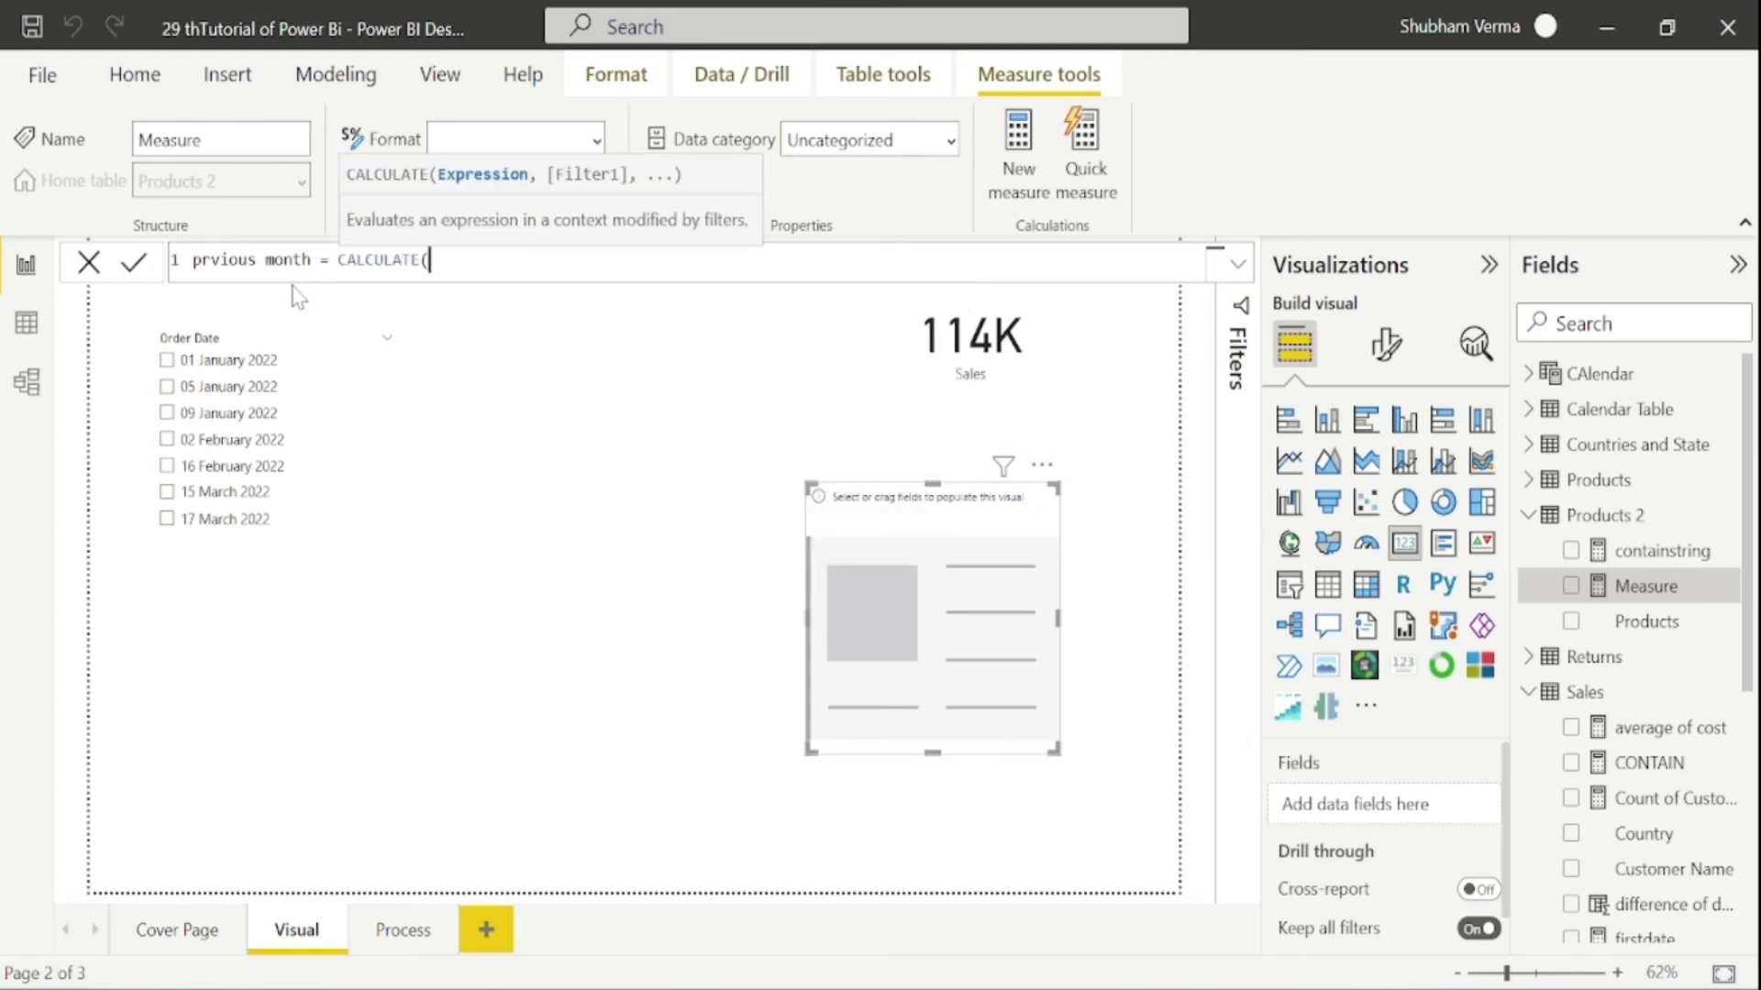
pyautogui.write('sum')
pyautogui.press('Tab')
pyautogui.write('s')
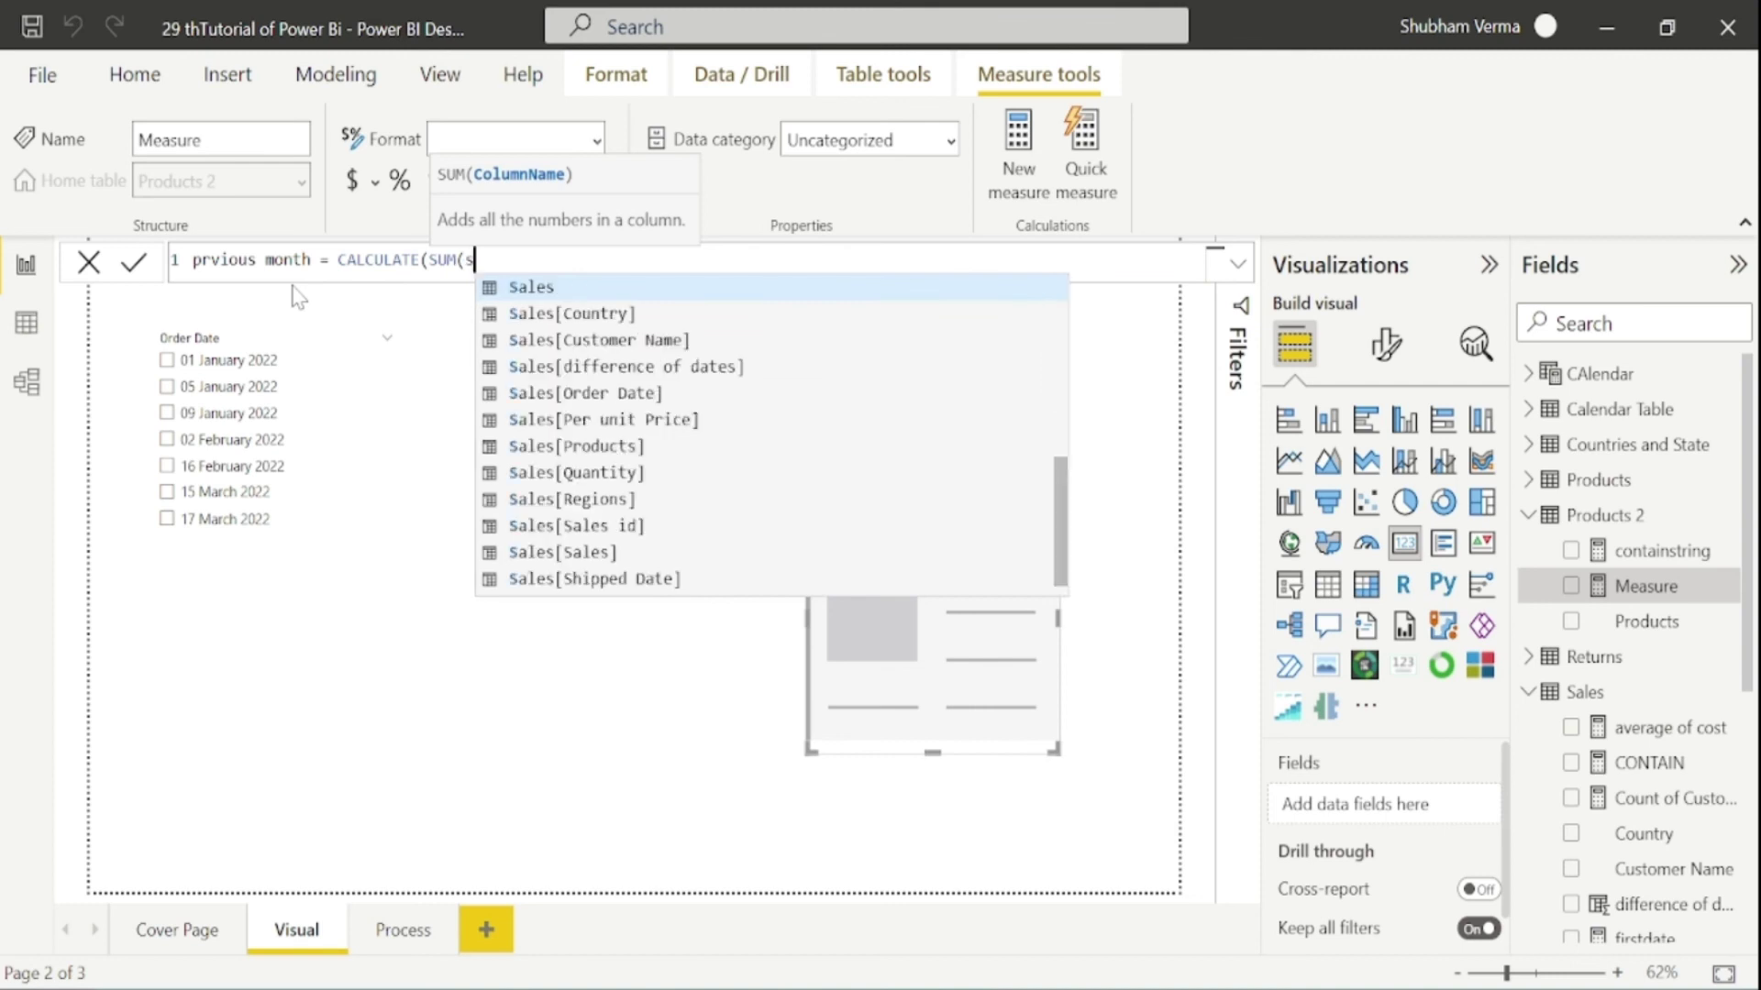
pyautogui.write('ales')
pyautogui.press('Down')
pyautogui.press('Down')
pyautogui.press('Down')
pyautogui.press('Down')
pyautogui.press('Down')
pyautogui.press('Down')
pyautogui.press('Down')
pyautogui.press('Down')
pyautogui.press('Down')
pyautogui.press('Down')
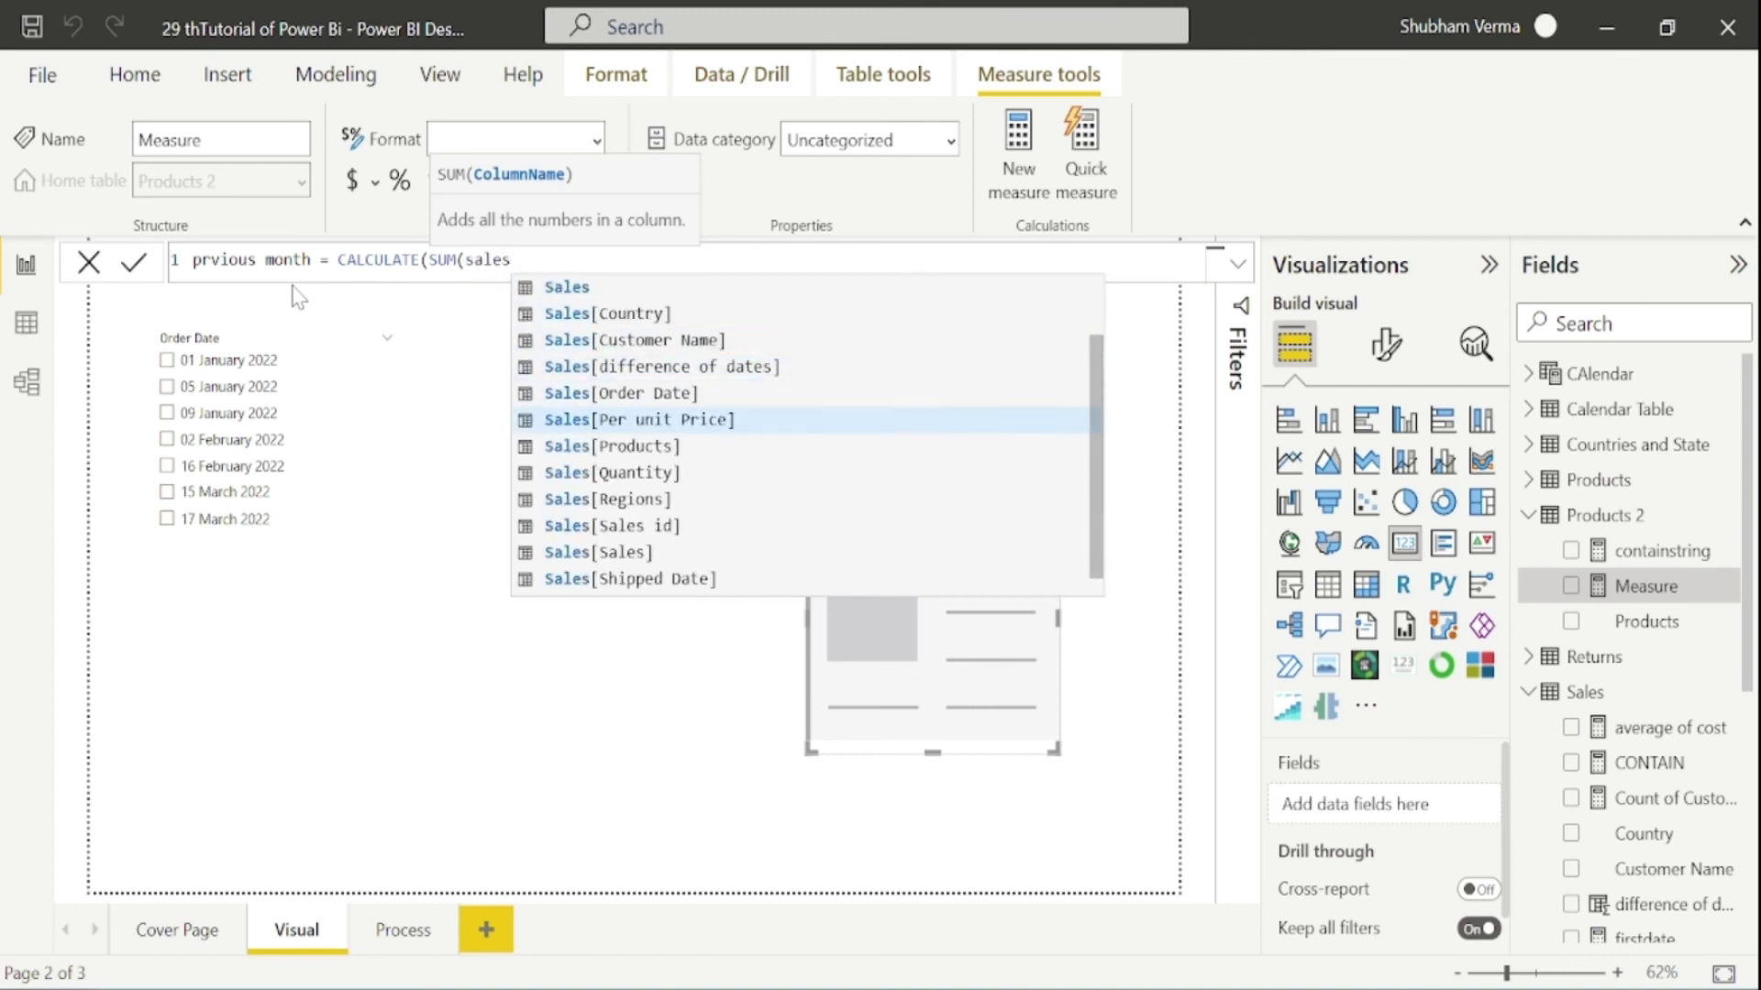
pyautogui.press('Tab')
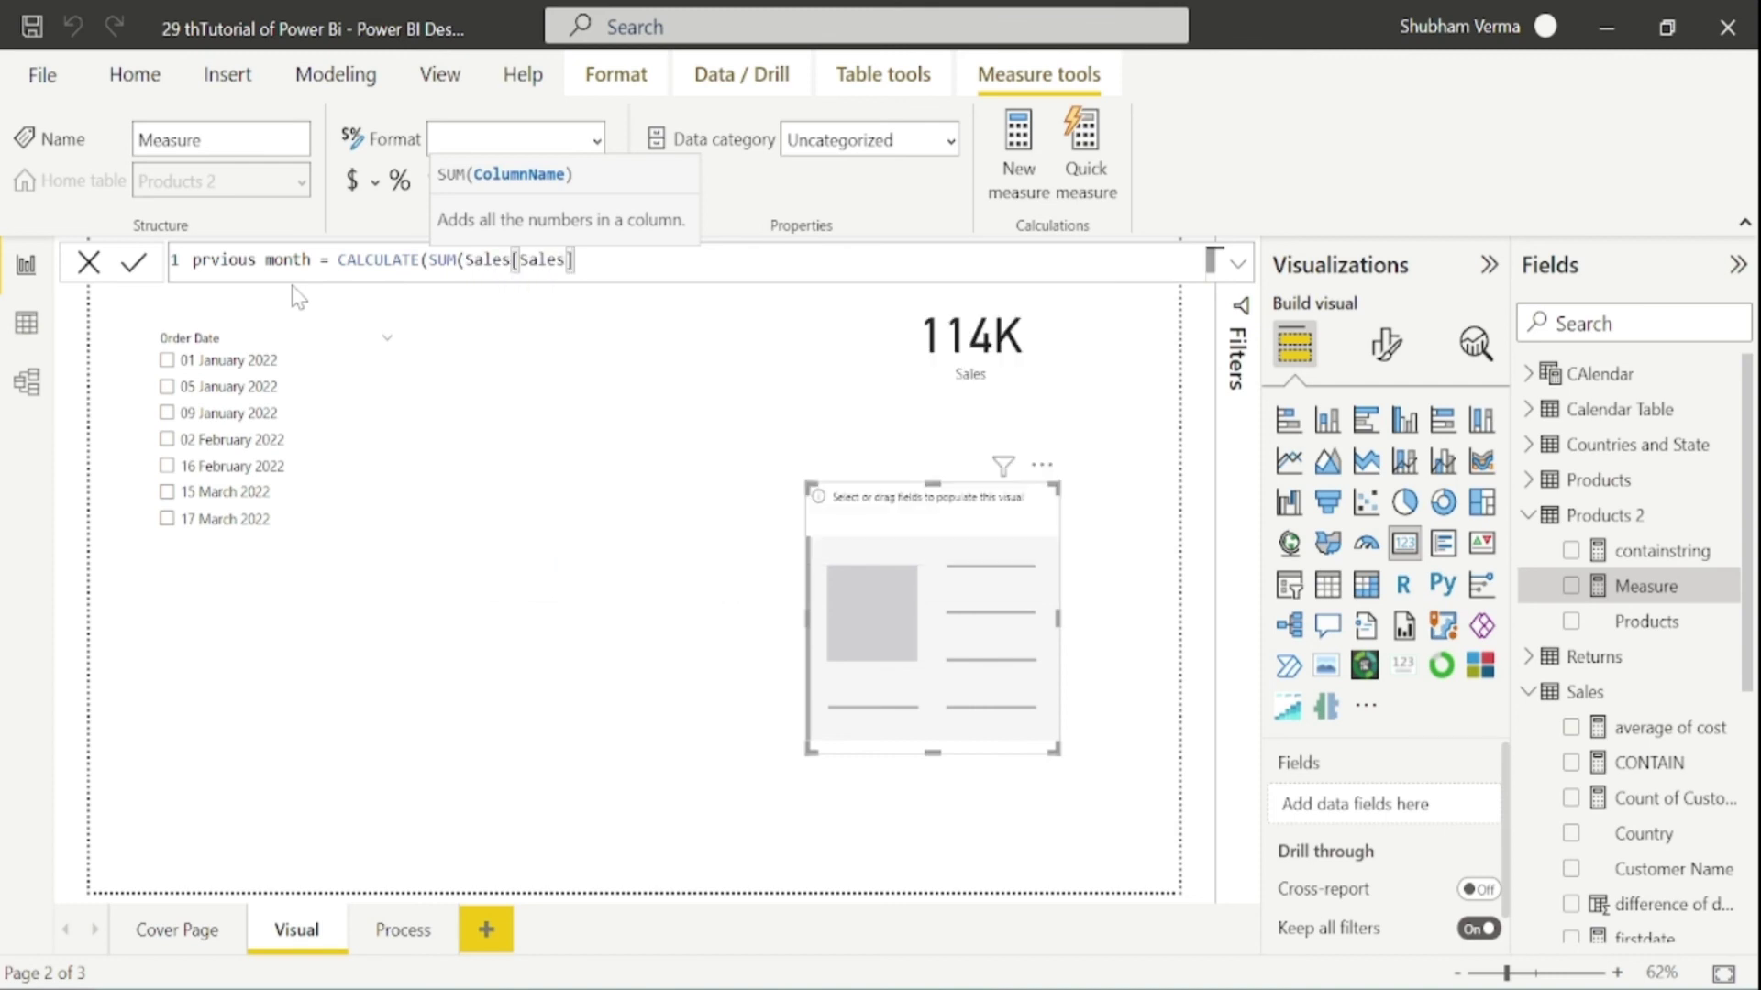
# Step: Finish the formula with PREVIOUSMONTH(Sales[Order Date]) and commit the prvious month measure
pyautogui.write('),')
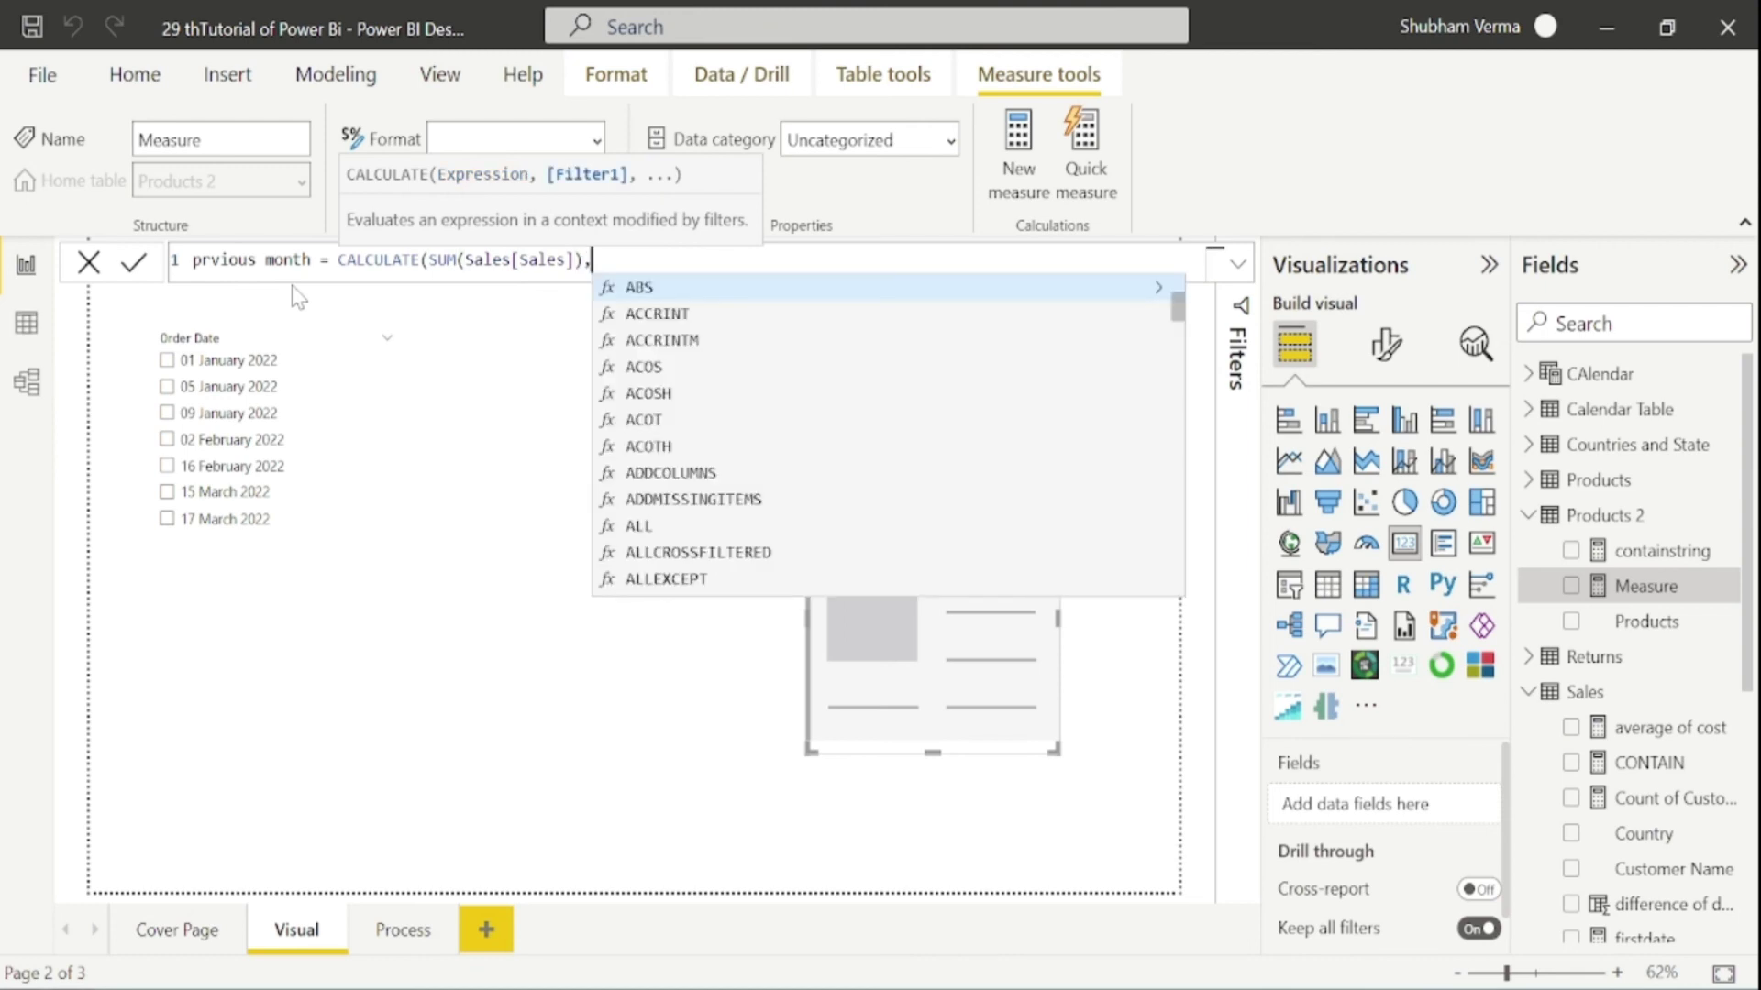
pyautogui.write('pr')
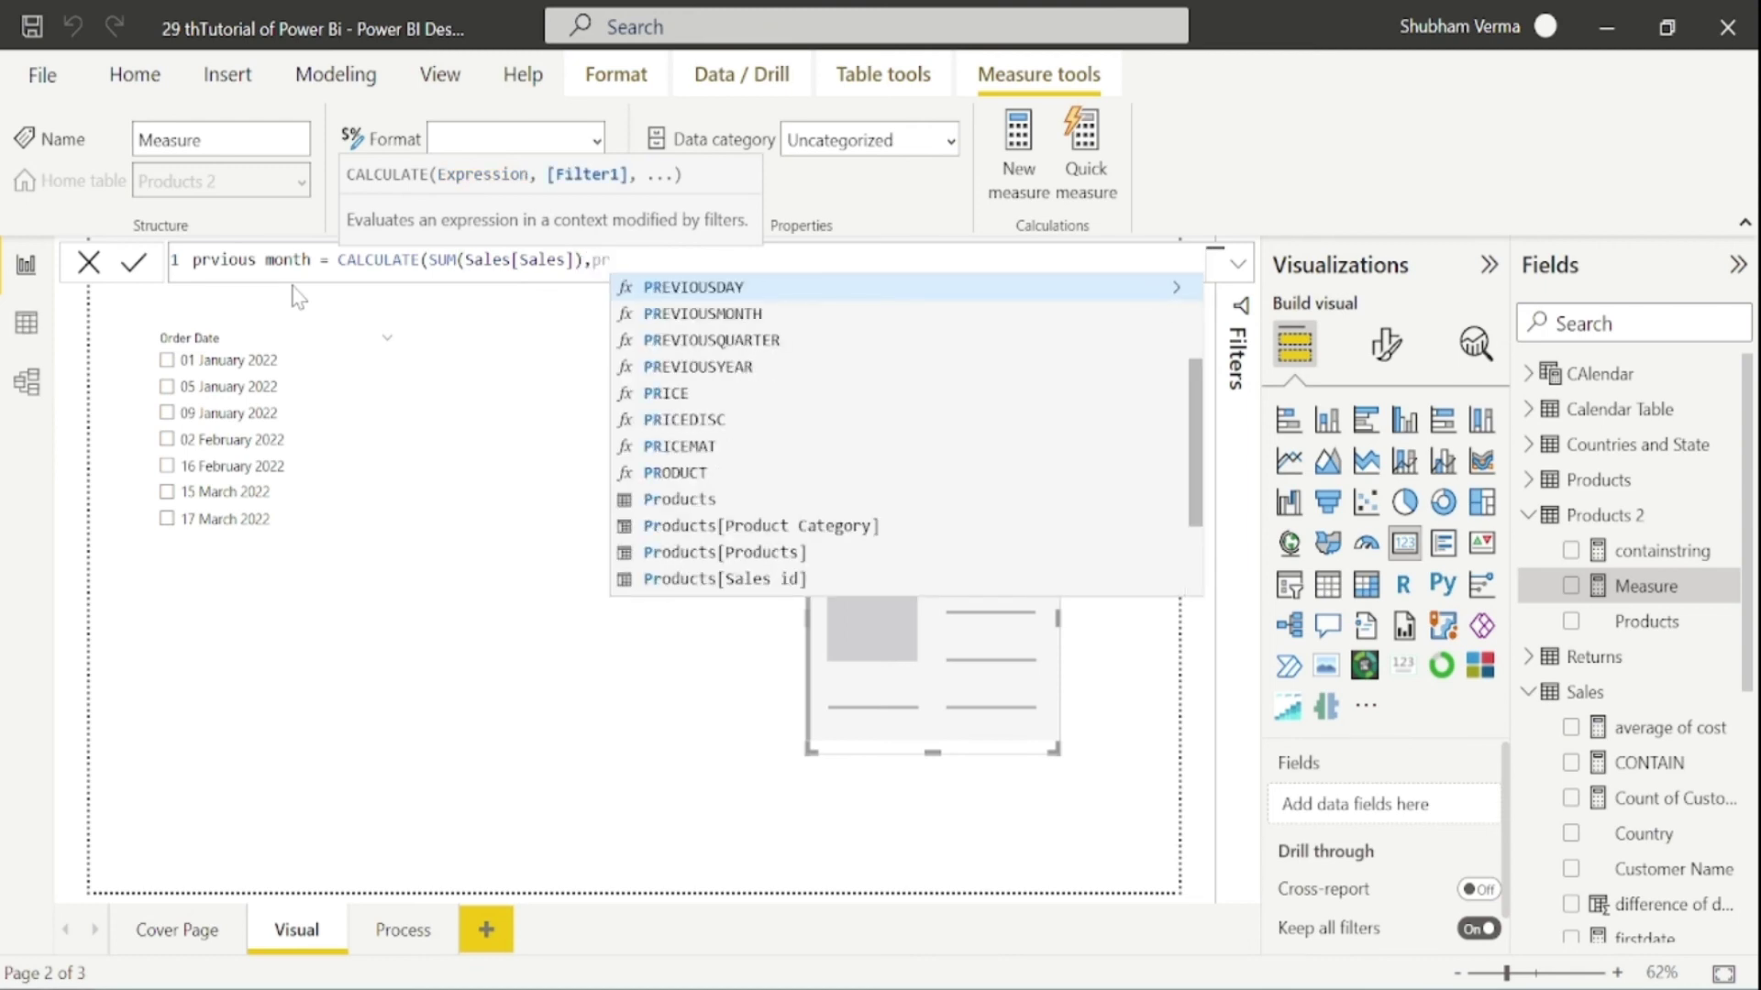
pyautogui.press('Down')
pyautogui.press('Tab')
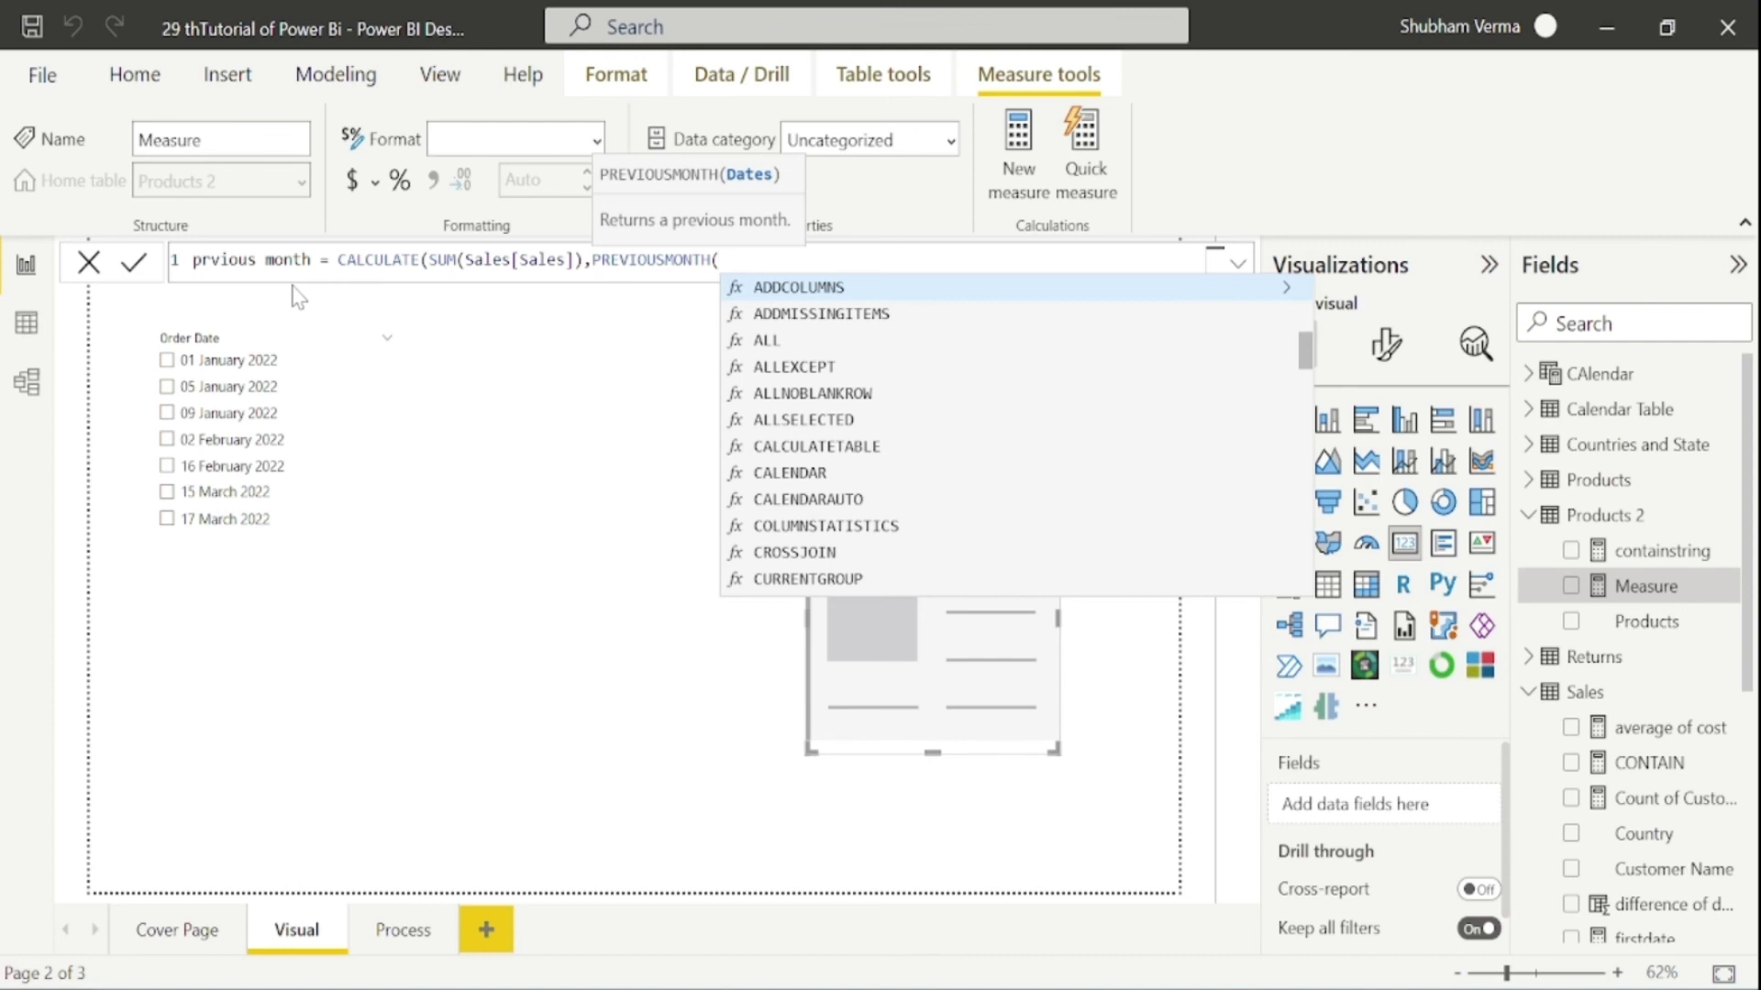
pyautogui.write('order')
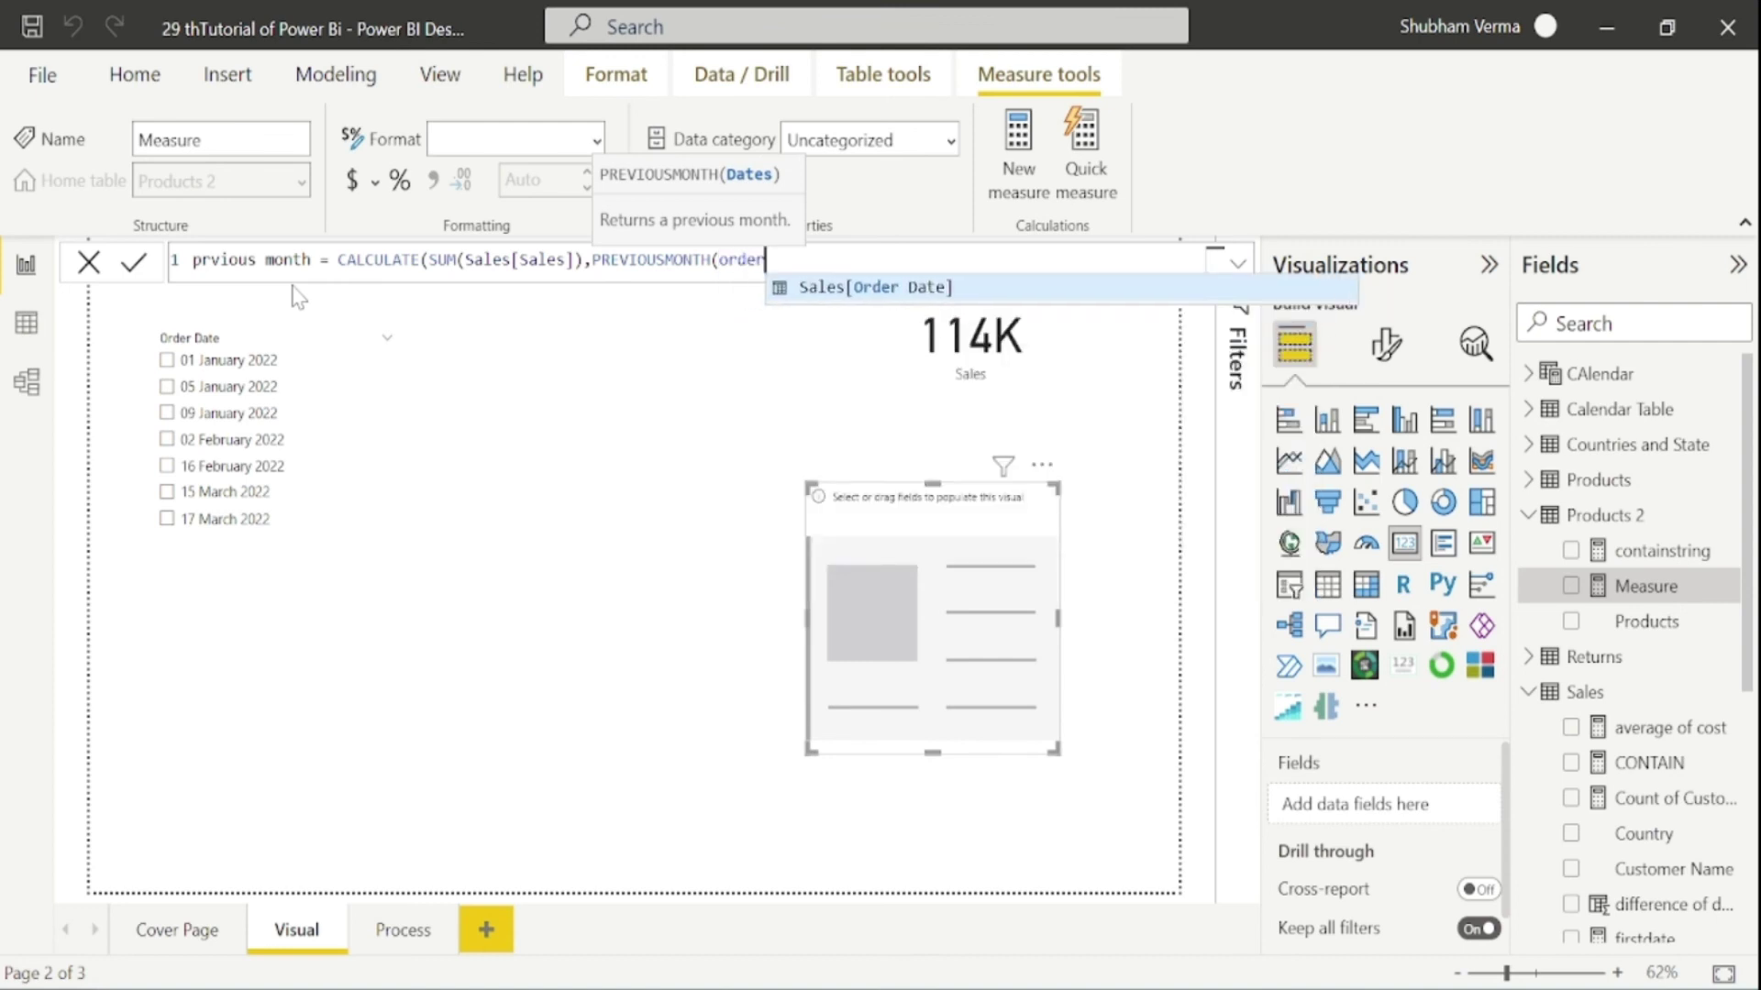
pyautogui.press('Tab')
pyautogui.write('))')
pyautogui.press('Return')
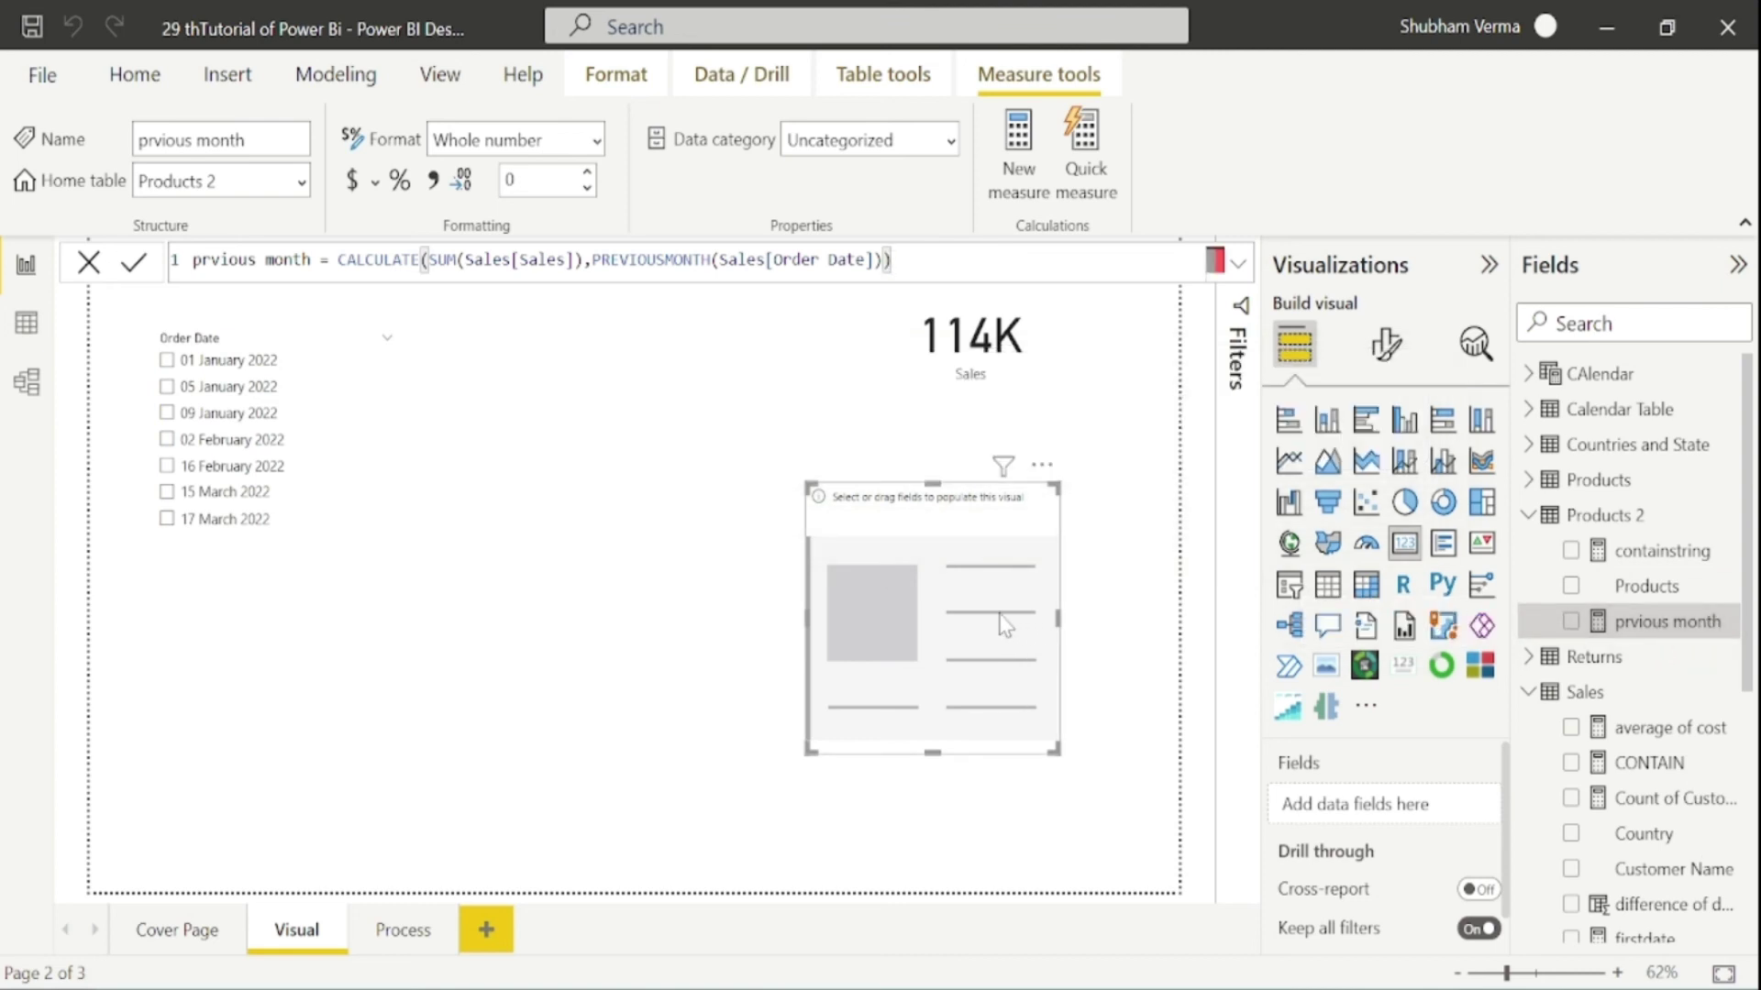
# Step: Put prvious month on the new card, which shows (Blank), and make the card wider and shorter
pyautogui.moveTo(1678, 624); pyautogui.dragTo(1013, 628)
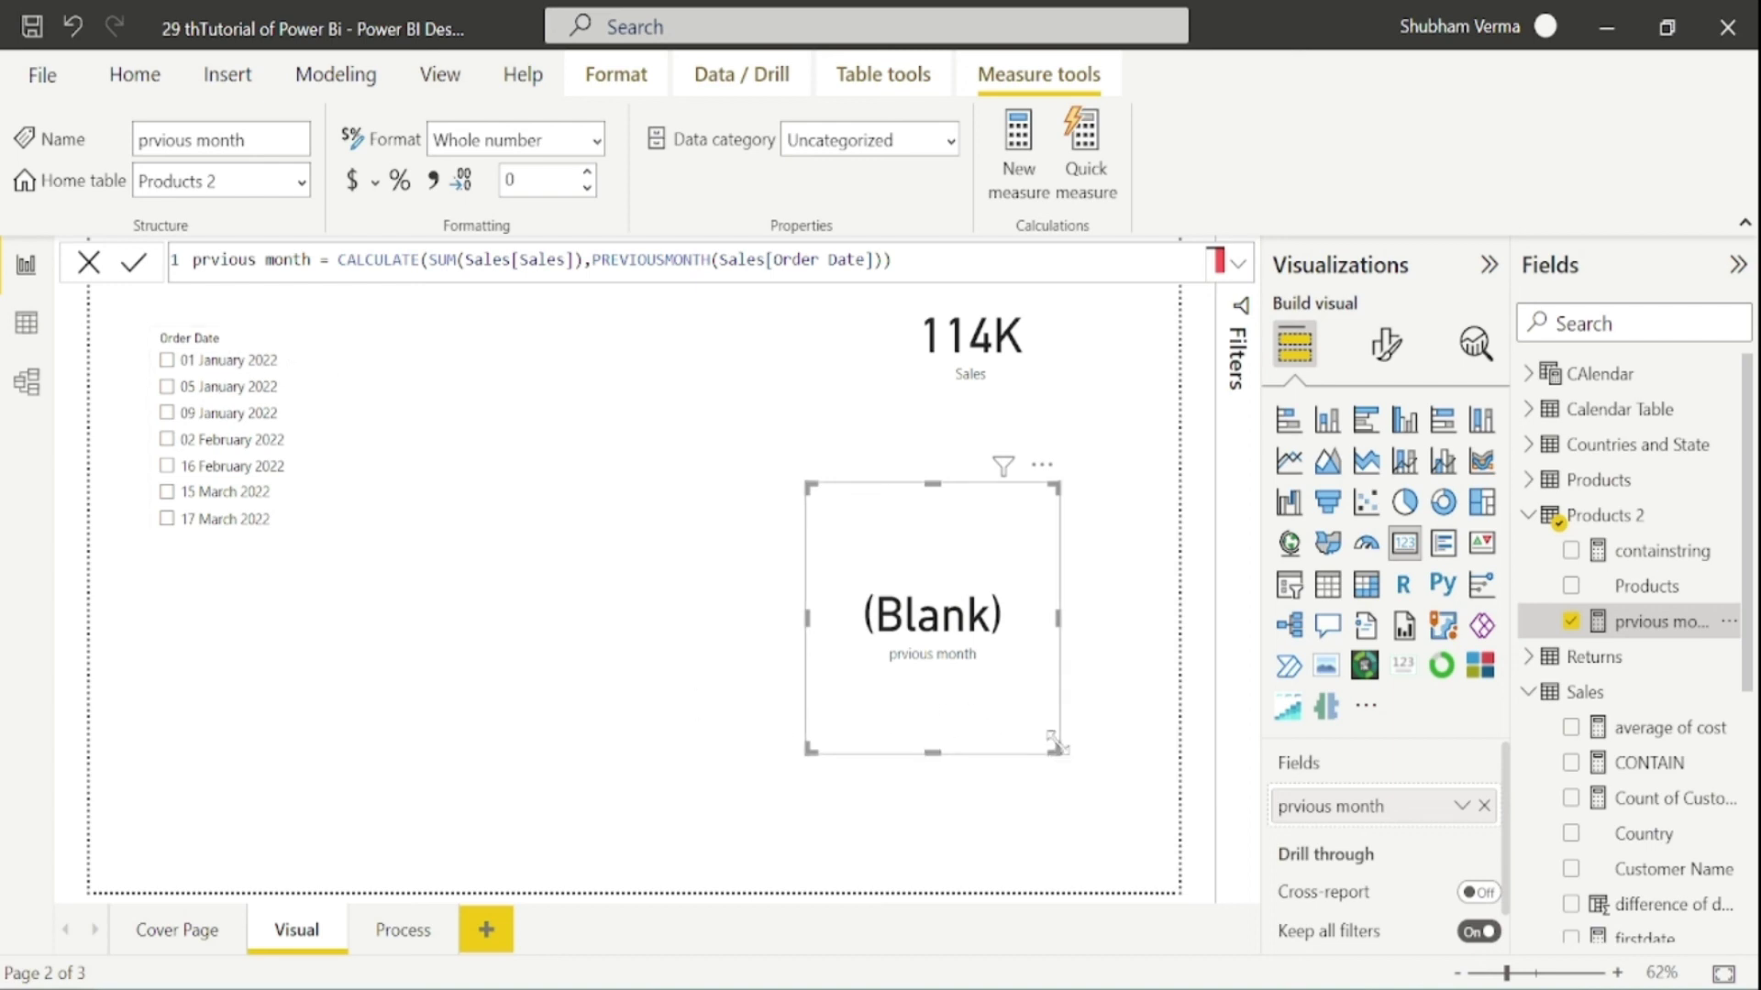
pyautogui.moveTo(1055, 750); pyautogui.dragTo(1072, 695)
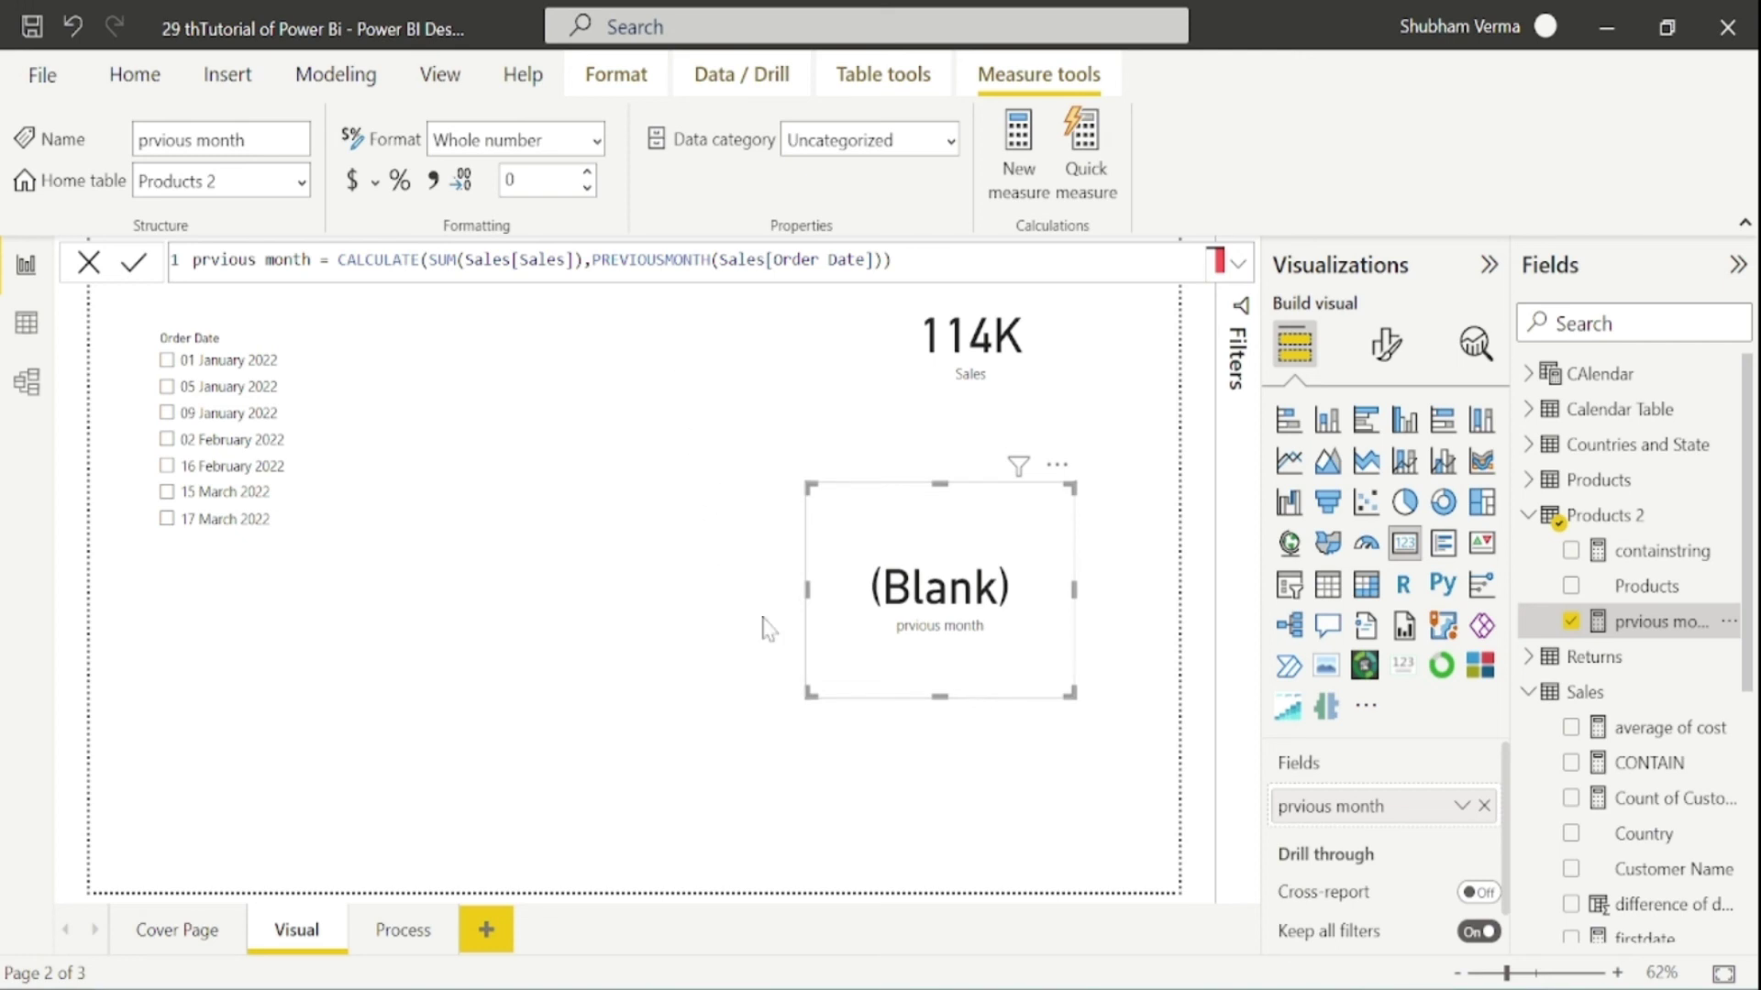
pyautogui.hotkey('alt', 'Tab')
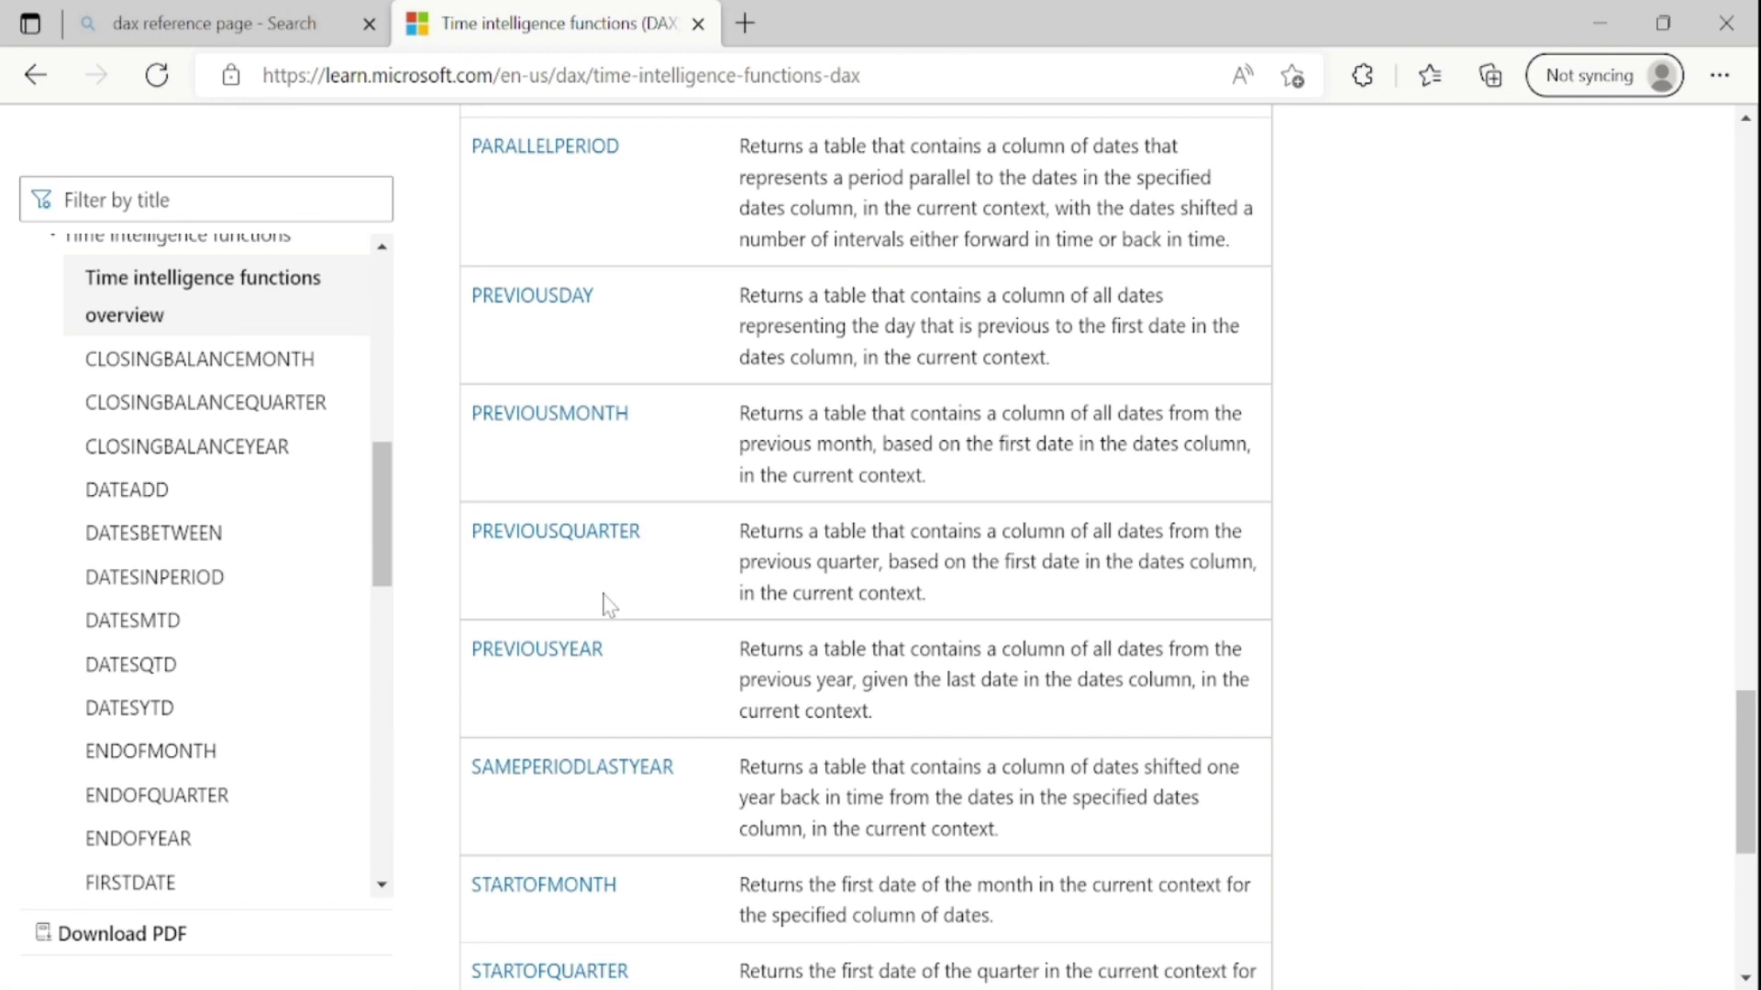
# Step: Scroll the functions table, go back to the DAX function reference, then return to Power BI
pyautogui.scroll(1, 597, 740)
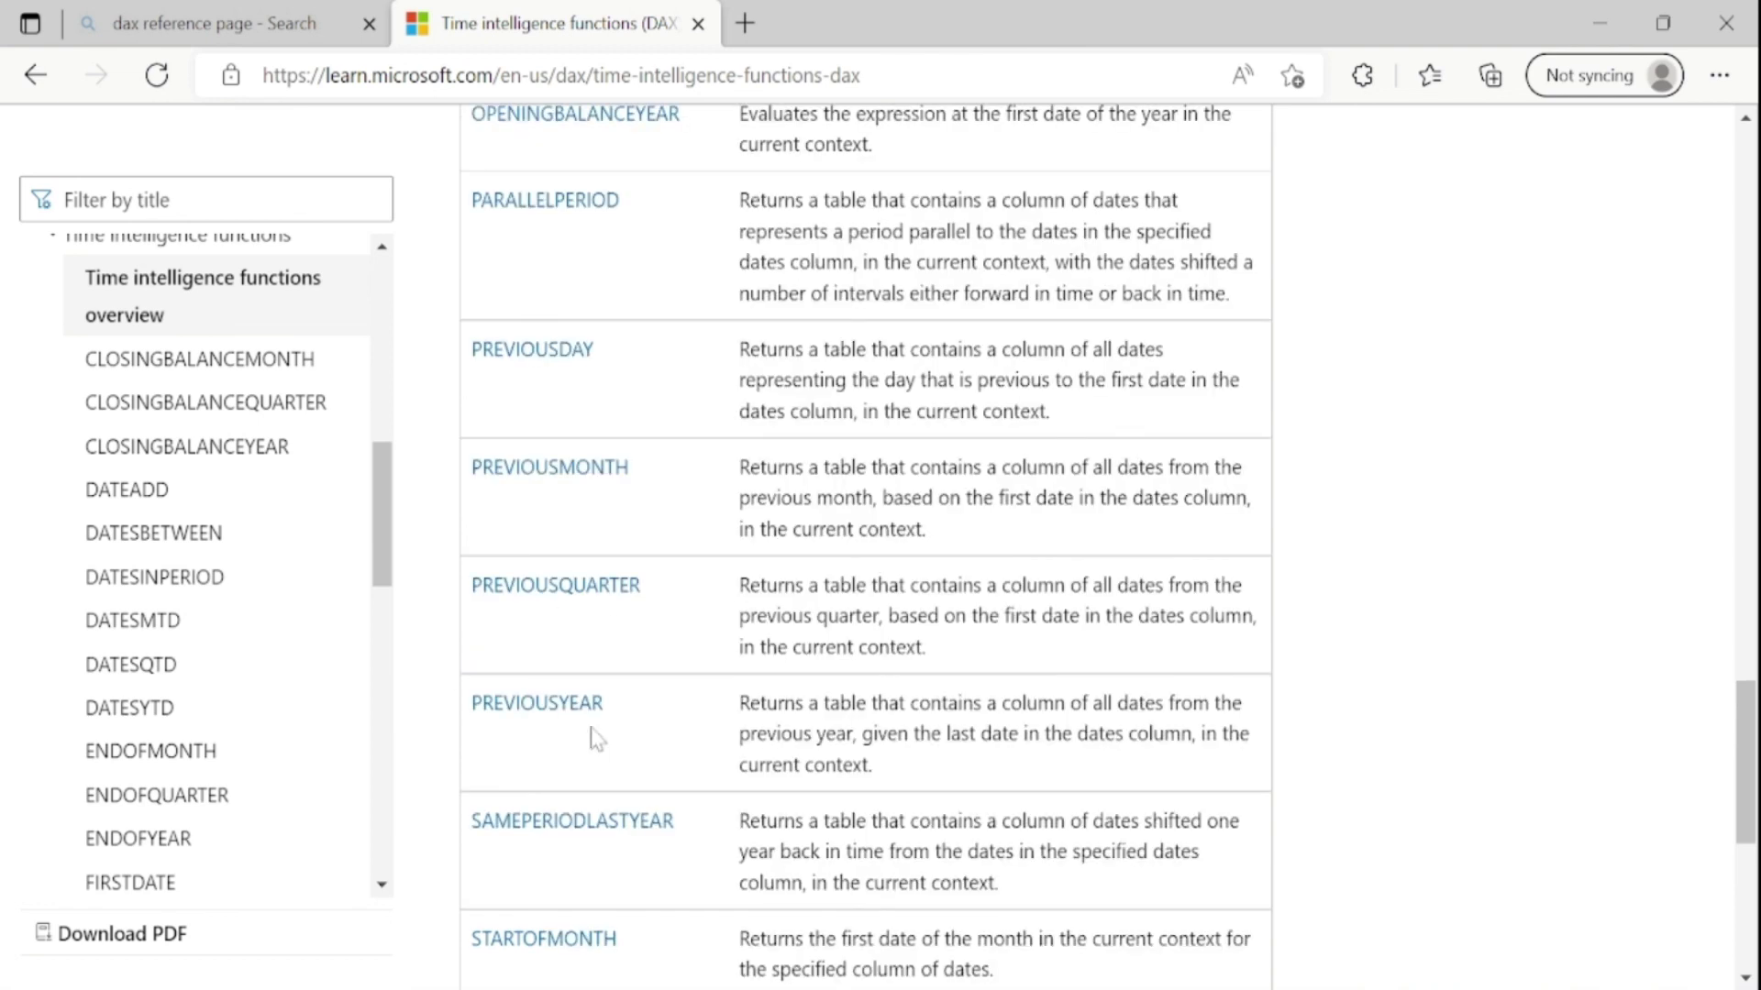
pyautogui.scroll(-5, 585, 534)
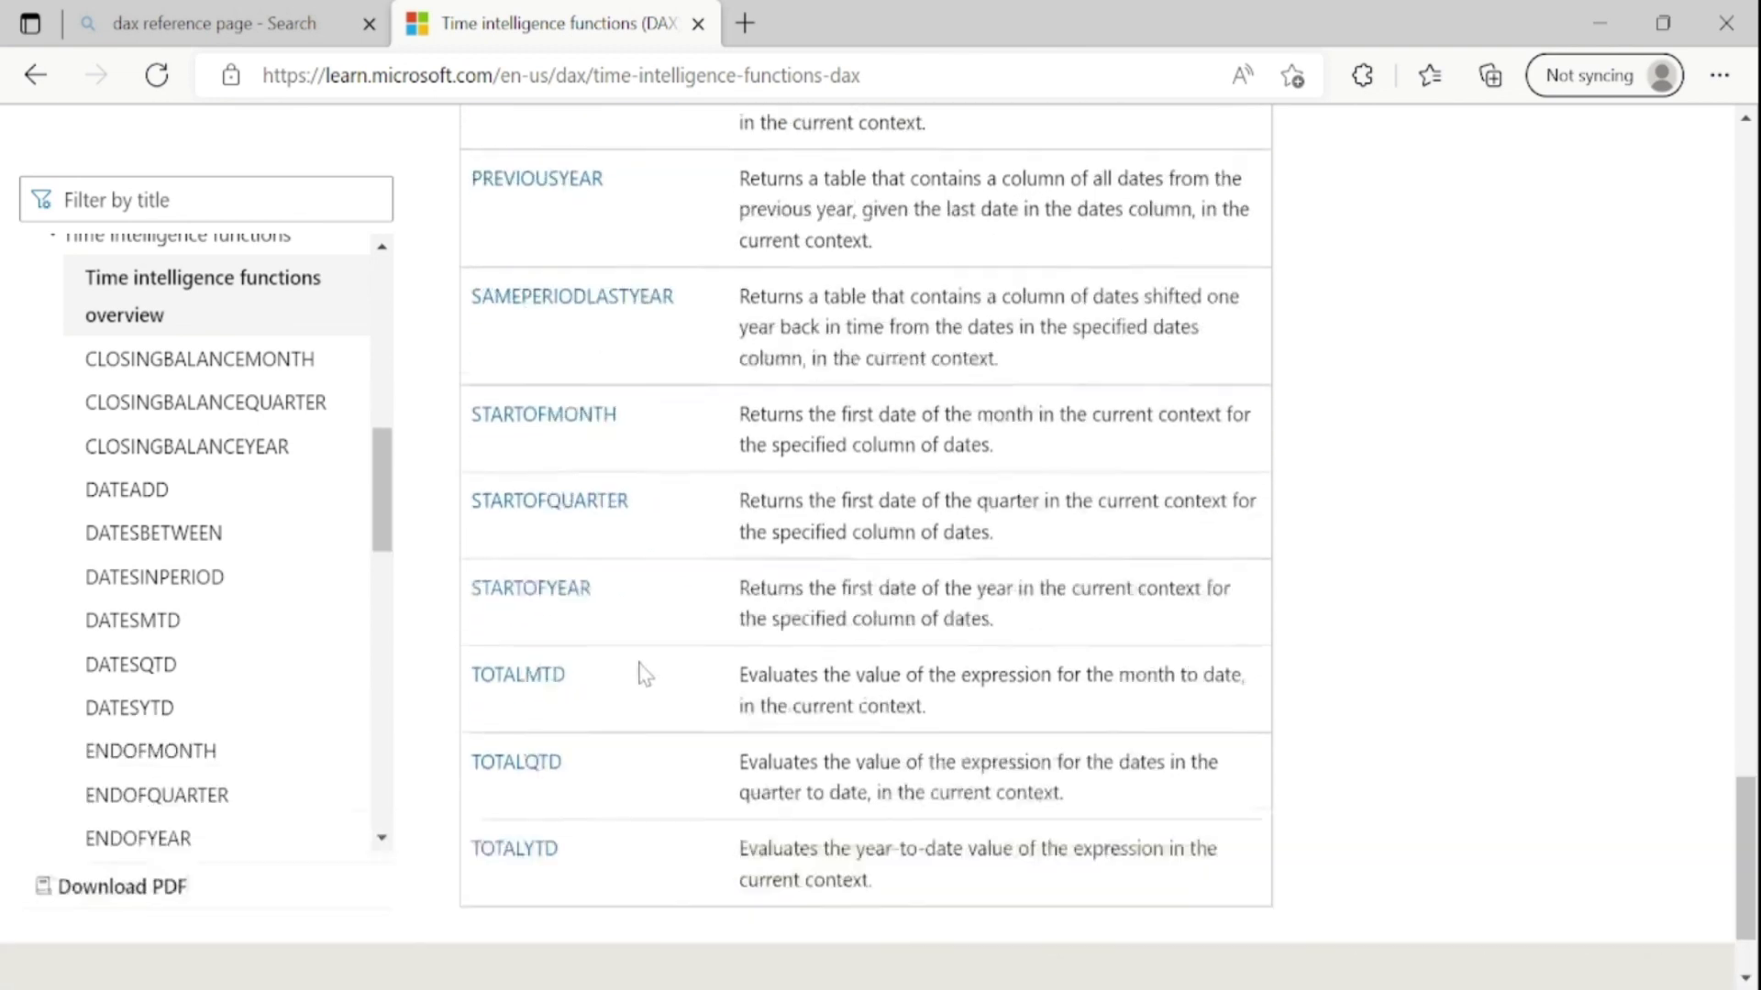
pyautogui.scroll(20, 645, 676)
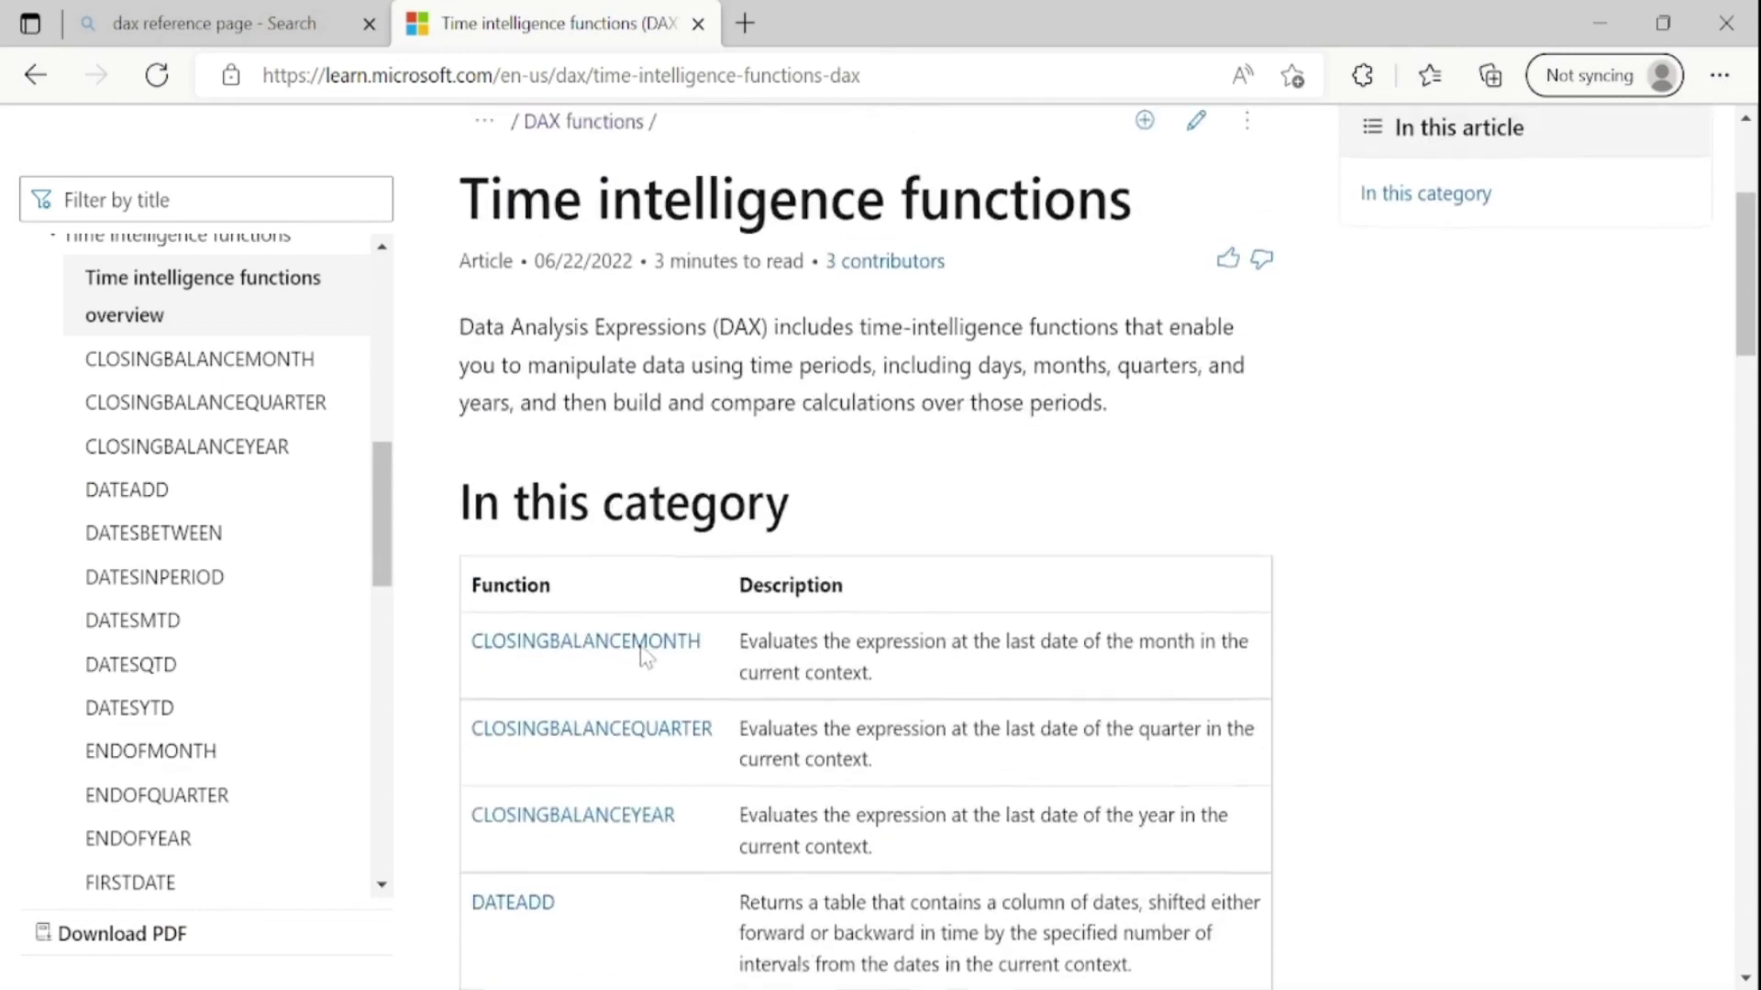
pyautogui.scroll(3, 642, 655)
pyautogui.click(35, 75)
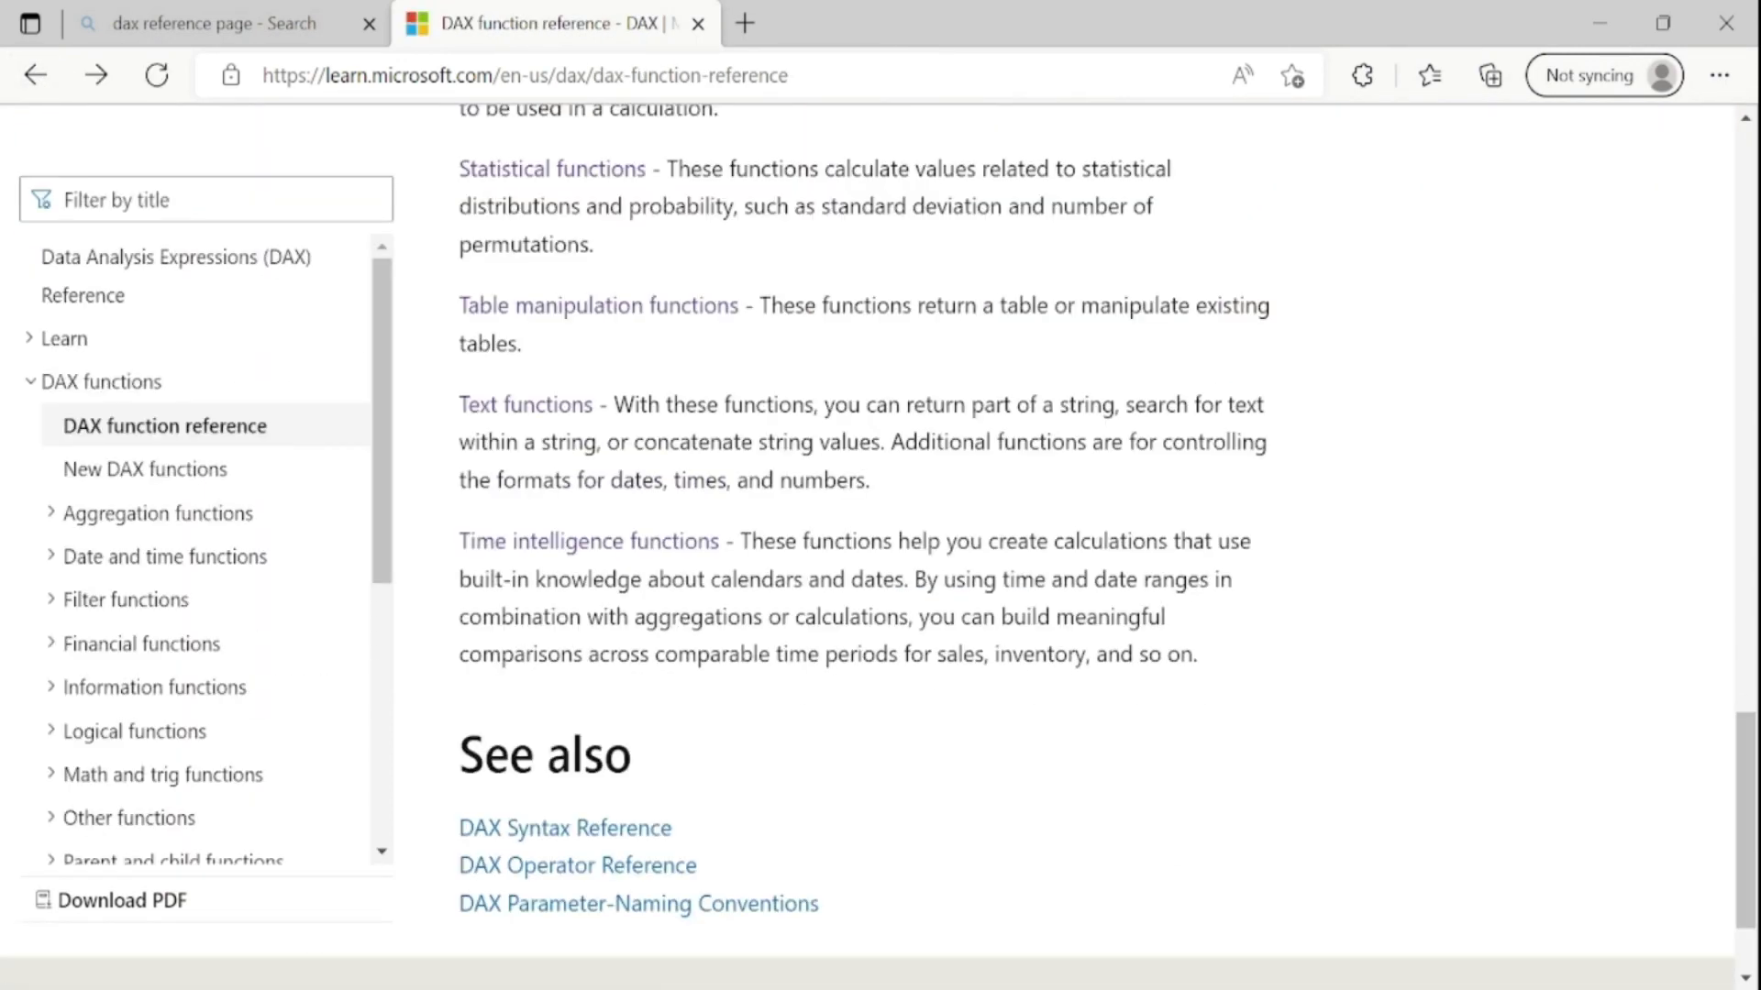
pyautogui.click(1086, 871)
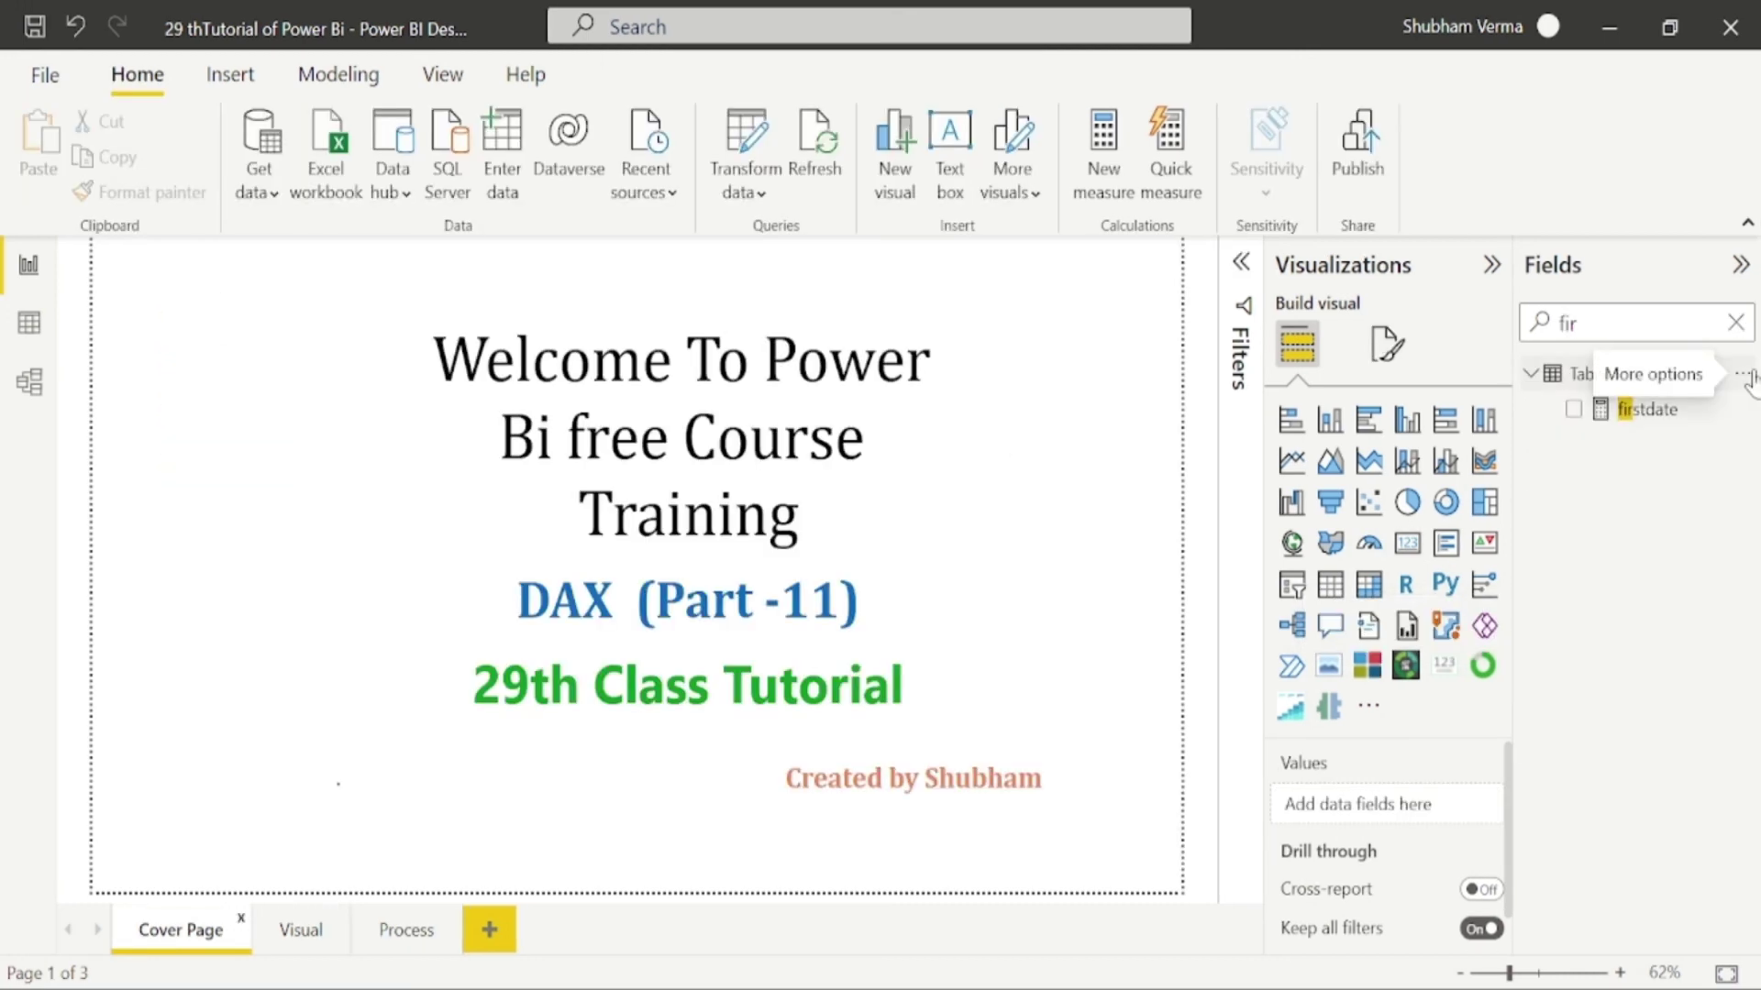
pyautogui.click(402, 936)
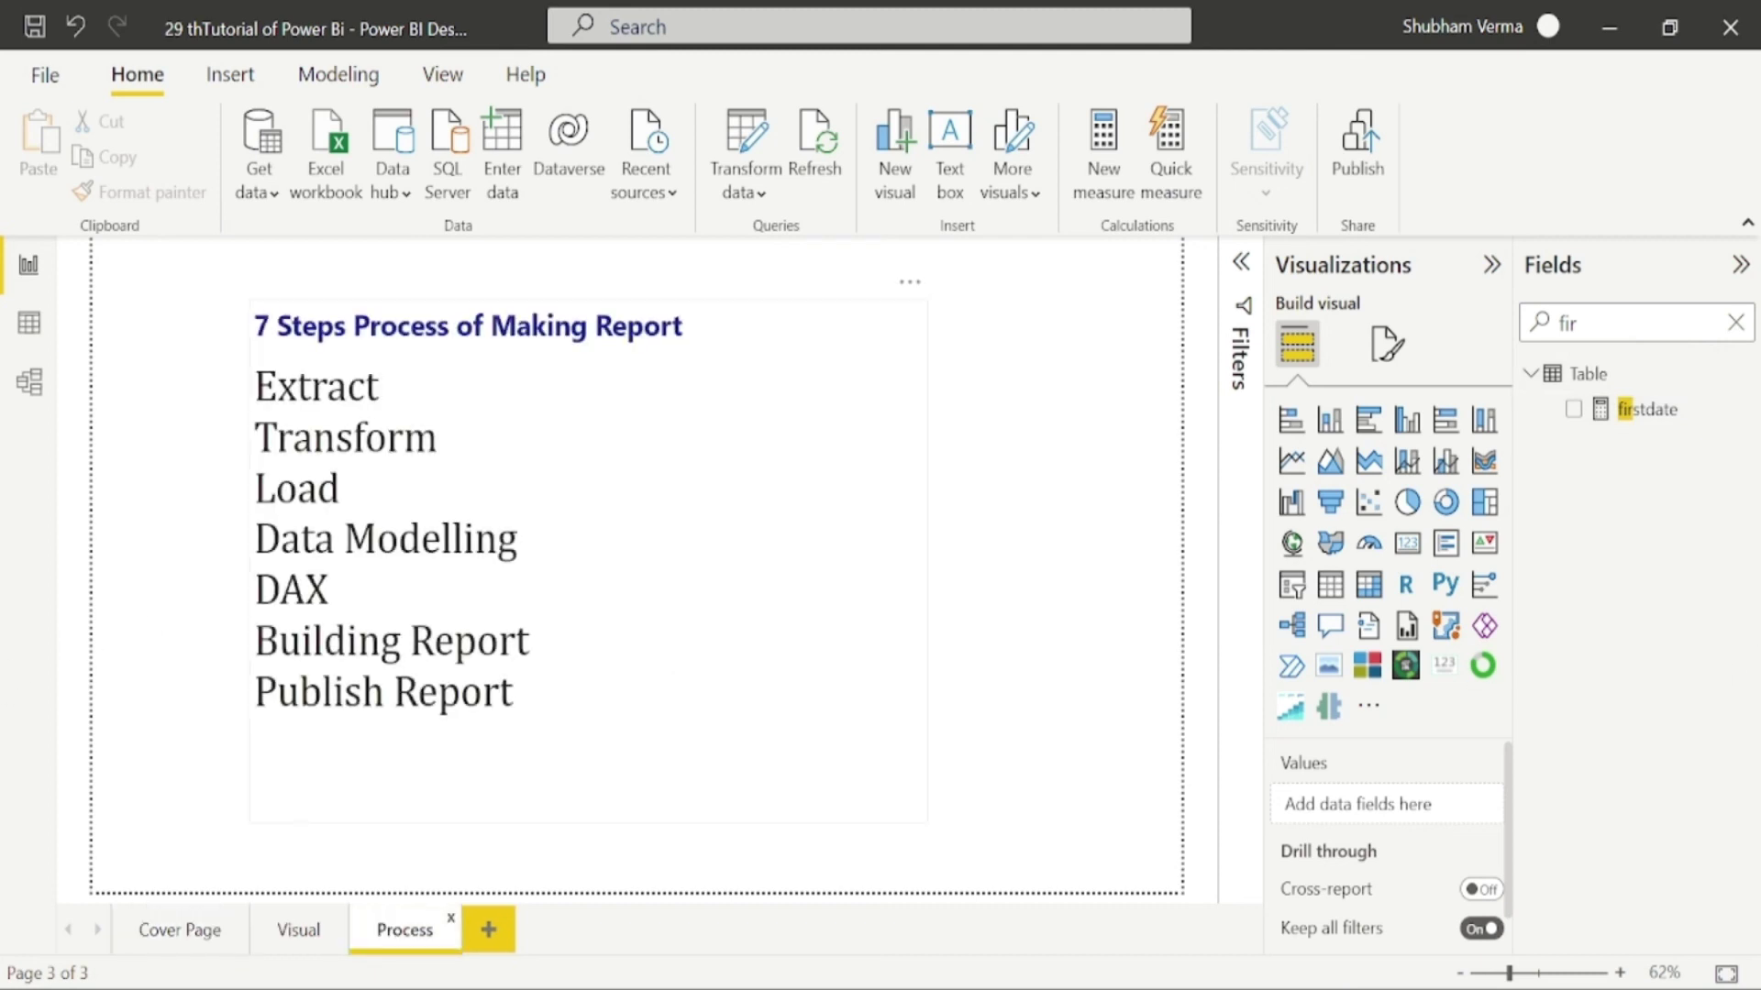
pyautogui.moveTo(530, 641); pyautogui.dragTo(254, 641)
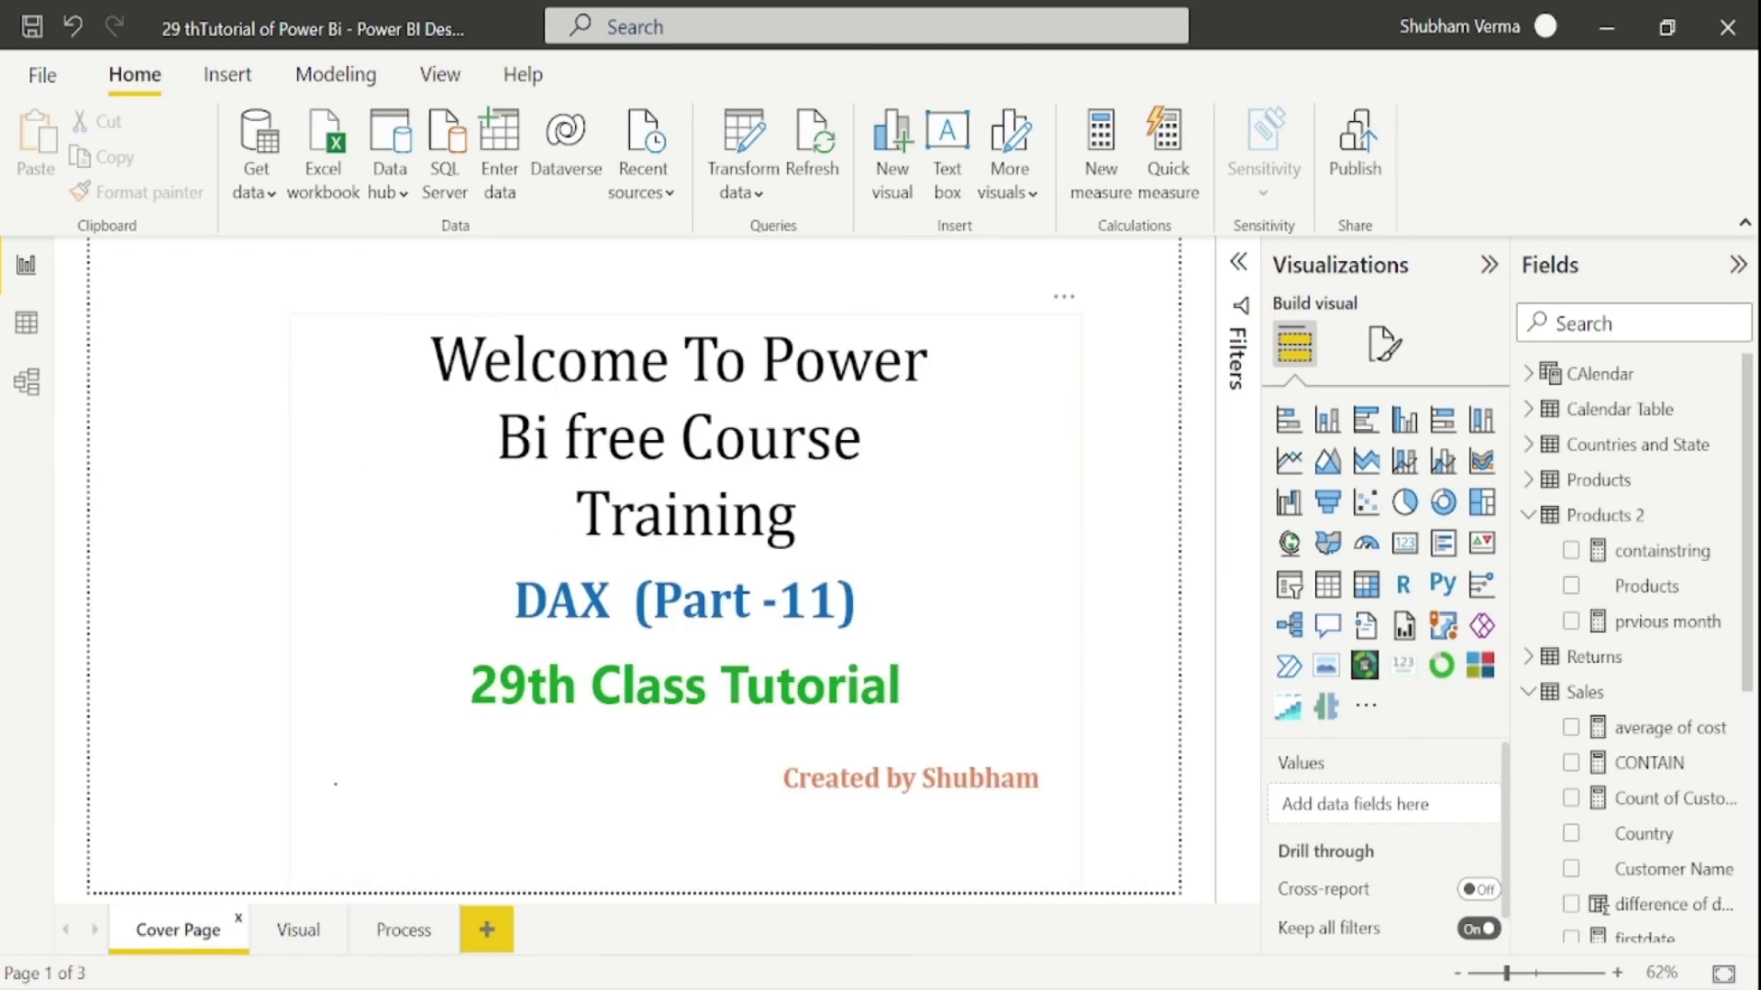